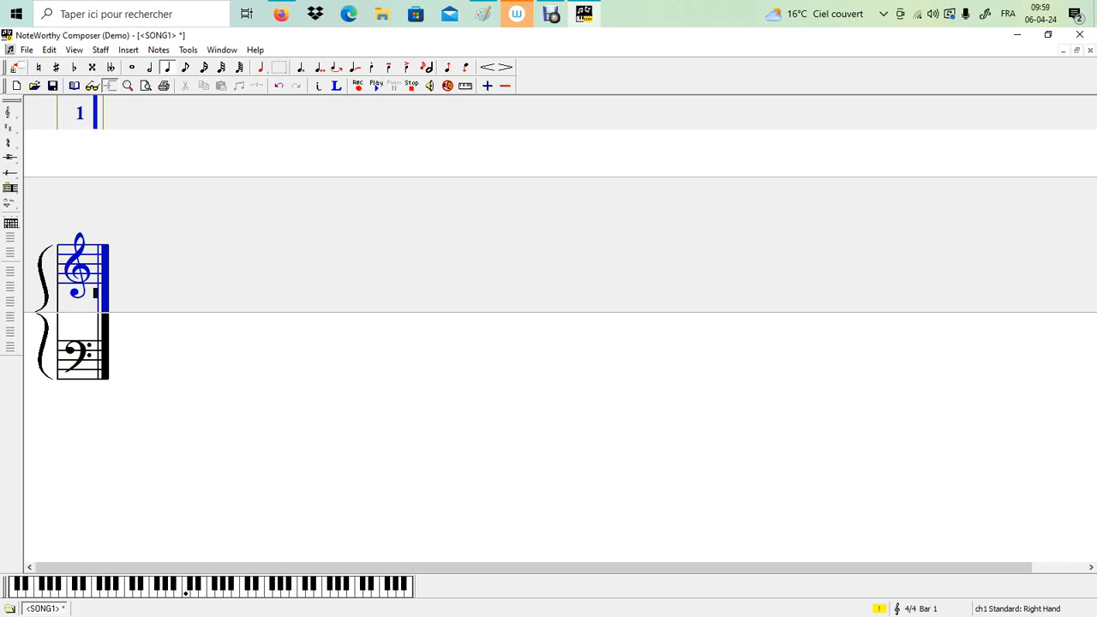
# Step: Switch to Paint, choose the Pencil with the third line thickness and draw a first black note dot
pyautogui.click(483, 14)
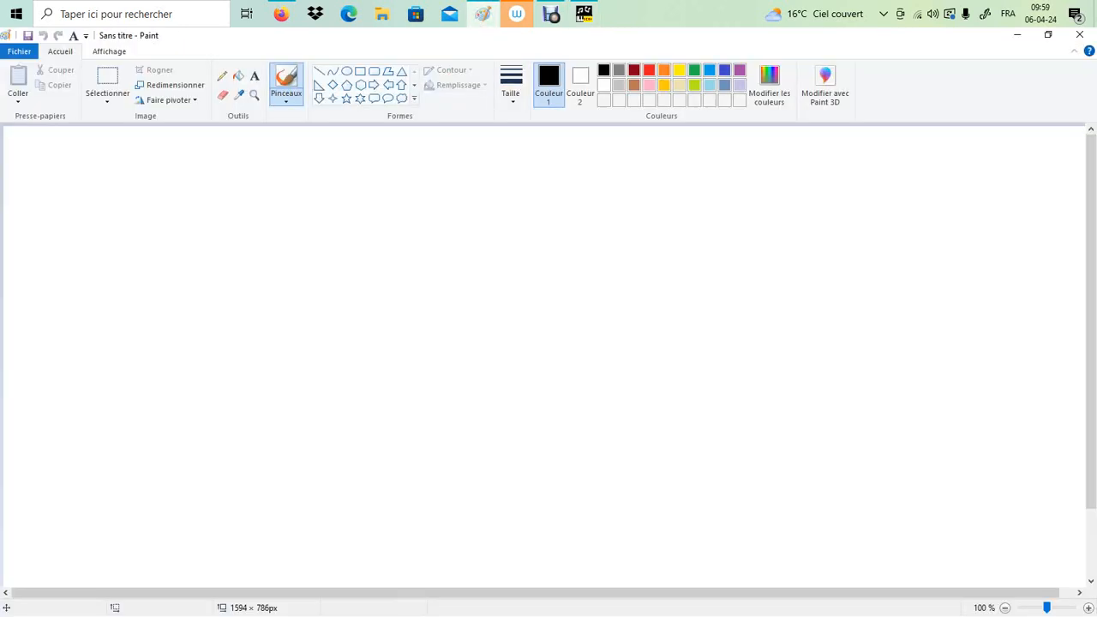
pyautogui.click(222, 76)
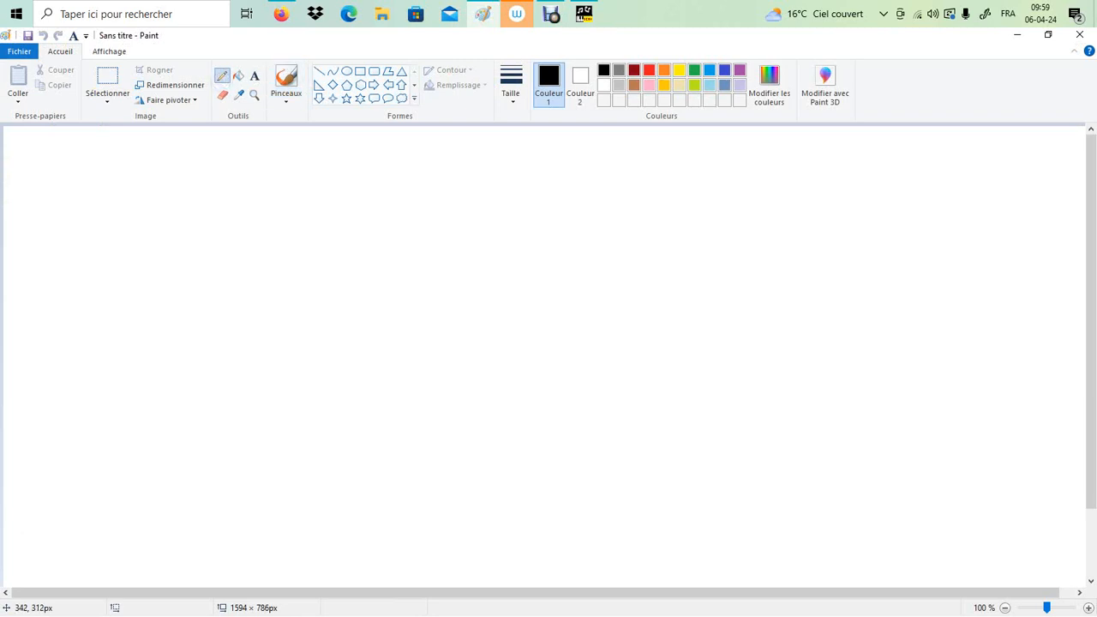
pyautogui.click(510, 86)
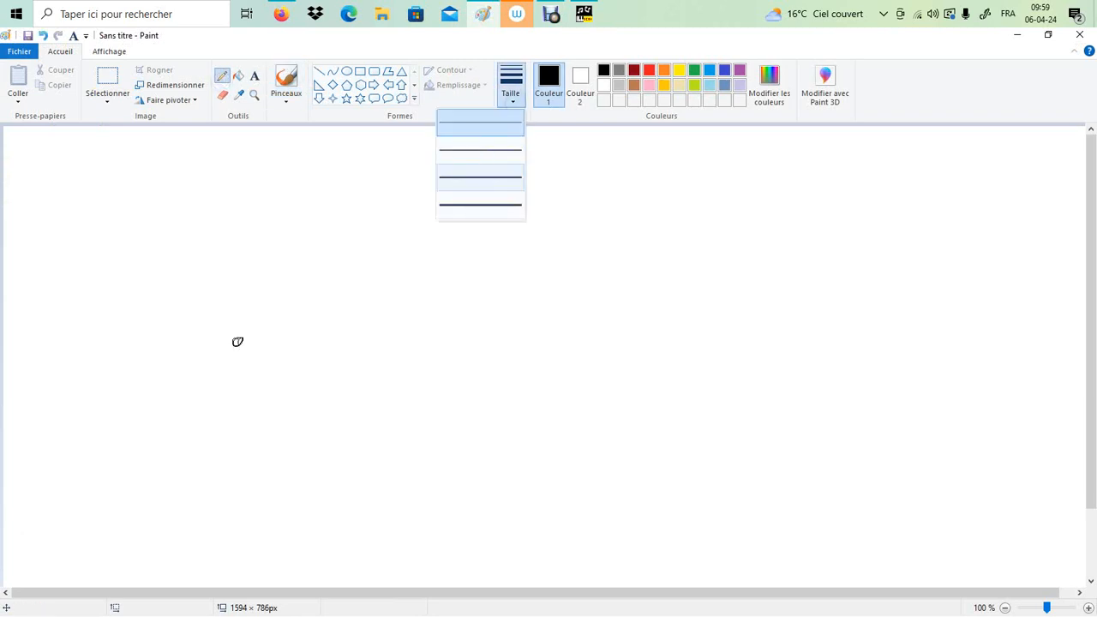
pyautogui.click(502, 187)
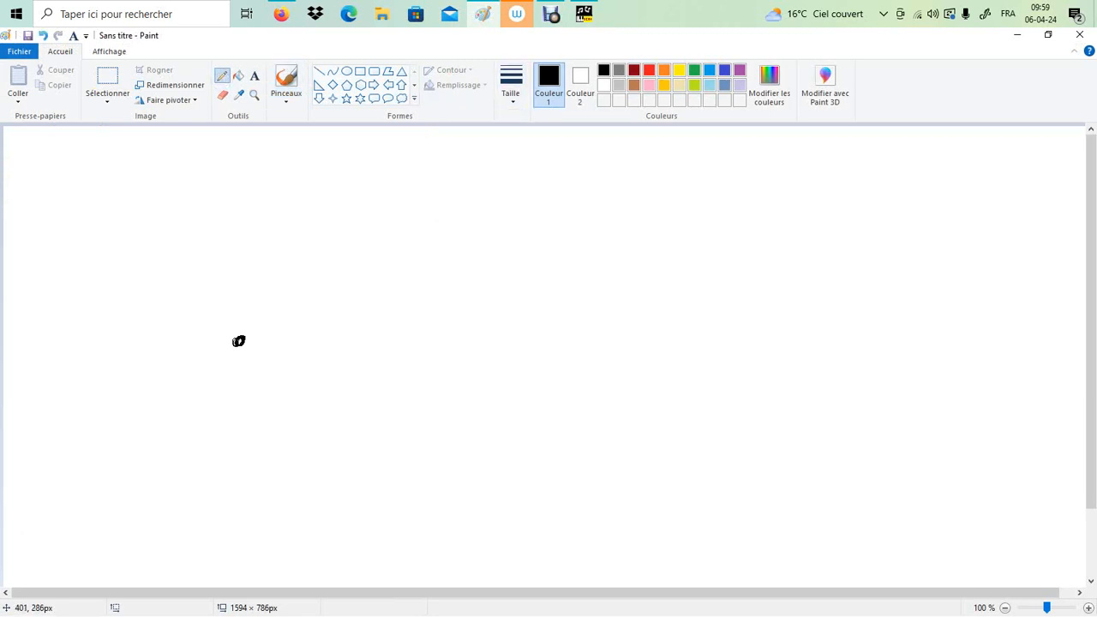
# Step: Draw seven more black note dots rising diagonally up and to the right from the first one
pyautogui.click(286, 326)
pyautogui.click(319, 304)
pyautogui.click(357, 280)
pyautogui.click(396, 254)
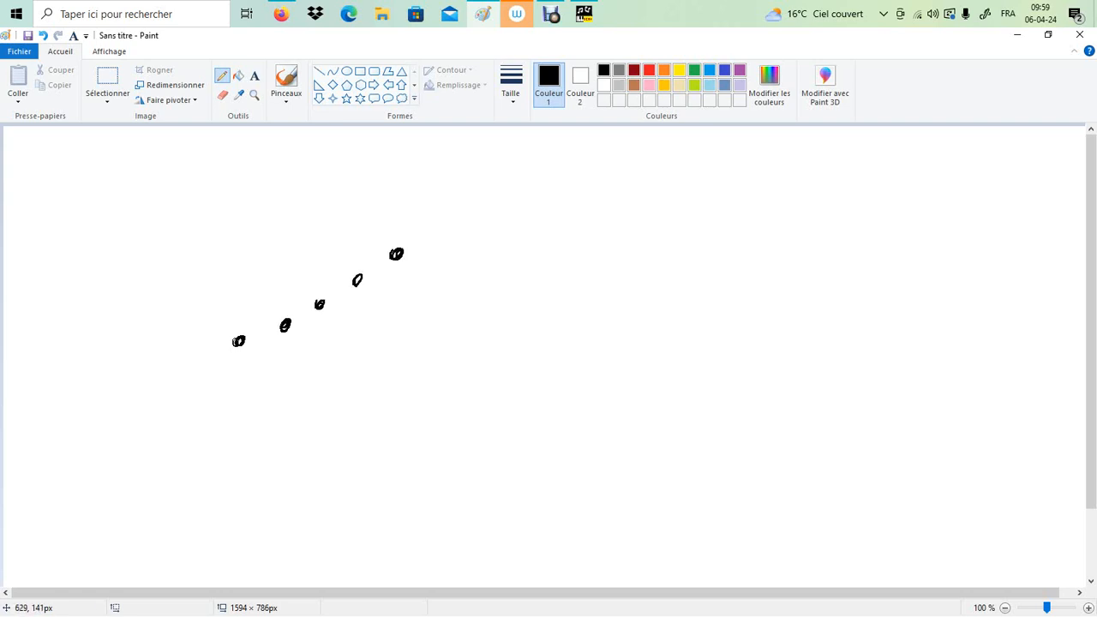
pyautogui.click(434, 226)
pyautogui.click(467, 206)
pyautogui.click(510, 175)
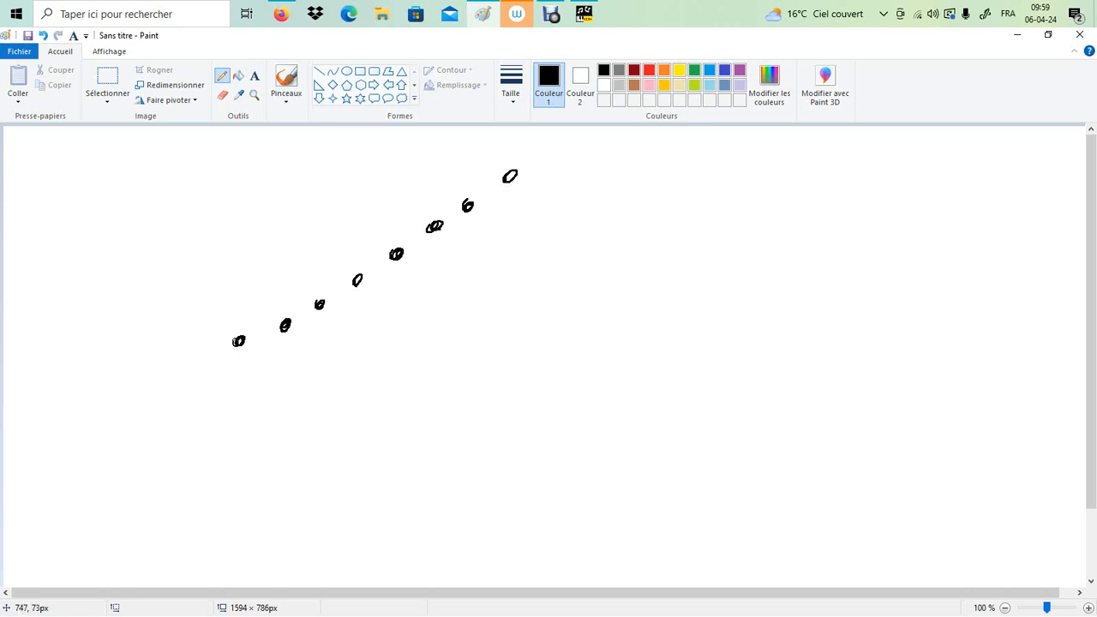
# Step: Write "do" beneath the first and eighth notes and draw a vertical line just before the eighth
pyautogui.moveTo(235, 377); pyautogui.dragTo(248, 382)
pyautogui.moveTo(497, 160)
pyautogui.mouseDown()
pyautogui.moveTo(495, 399)
pyautogui.moveTo(526, 380)
pyautogui.mouseUp()
pyautogui.moveTo(542, 372); pyautogui.dragTo(538, 382)
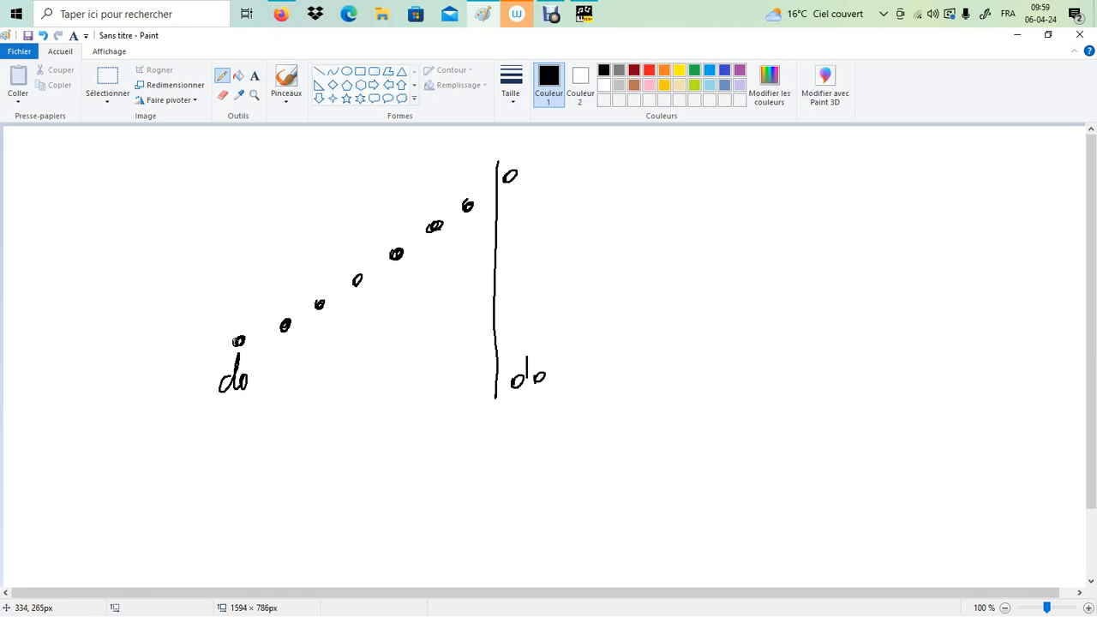
# Step: Number the first seven notes 1 to 7 above their dots and fill in the eighth note
pyautogui.moveTo(228, 306); pyautogui.dragTo(239, 315)
pyautogui.moveTo(271, 281)
pyautogui.mouseDown()
pyautogui.moveTo(288, 294)
pyautogui.moveTo(307, 278)
pyautogui.mouseUp()
pyautogui.moveTo(341, 234); pyautogui.dragTo(351, 248)
pyautogui.moveTo(348, 239); pyautogui.dragTo(350, 256)
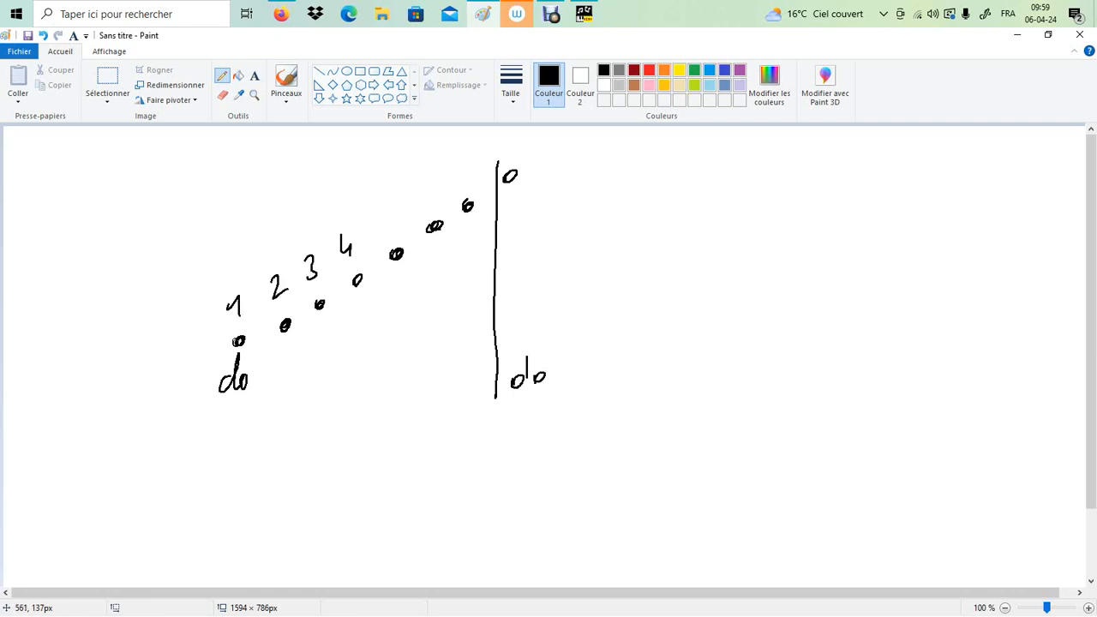
pyautogui.moveTo(389, 218); pyautogui.dragTo(388, 236)
pyautogui.moveTo(393, 211); pyautogui.dragTo(422, 212)
pyautogui.moveTo(446, 175); pyautogui.dragTo(454, 194)
pyautogui.moveTo(449, 181)
pyautogui.mouseDown()
pyautogui.moveTo(507, 187)
pyautogui.moveTo(519, 173)
pyautogui.mouseUp()
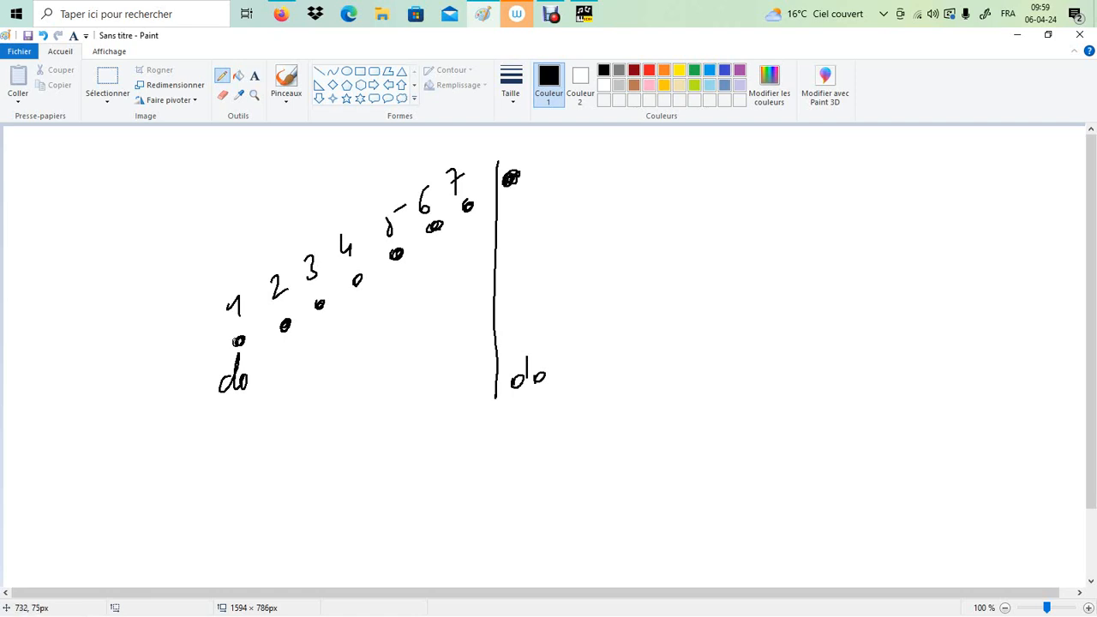
# Step: In light blue, double-underline the first "do" and the eighth note, labelling them "medium" and "Aigu"
pyautogui.click(709, 70)
pyautogui.moveTo(205, 415)
pyautogui.mouseDown()
pyautogui.moveTo(245, 412)
pyautogui.moveTo(206, 426)
pyautogui.mouseUp()
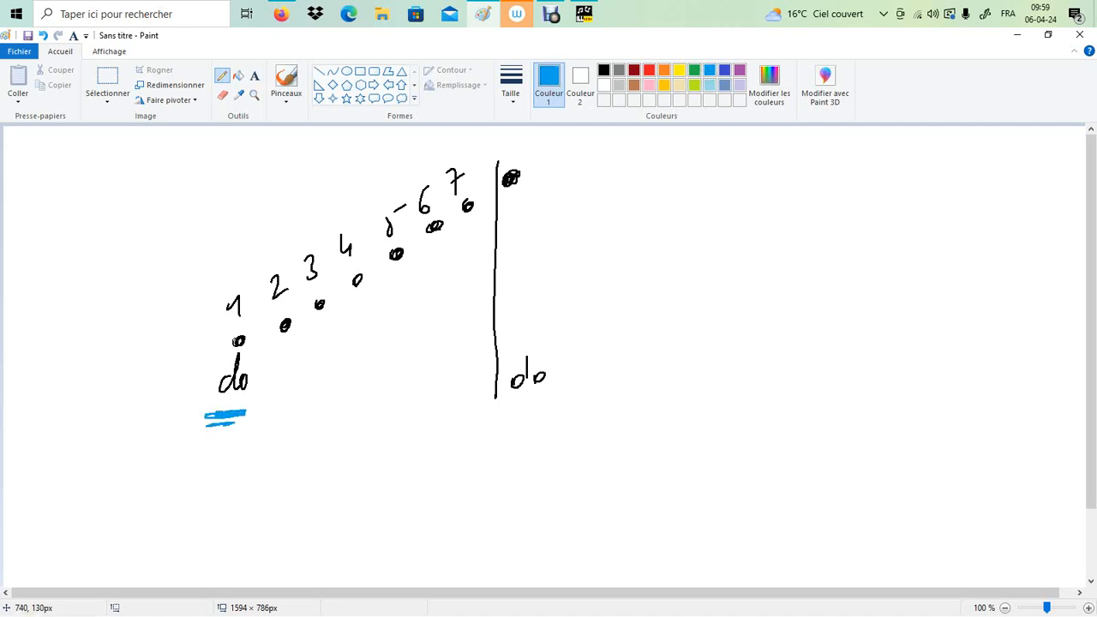
pyautogui.moveTo(500, 211); pyautogui.dragTo(536, 206)
pyautogui.moveTo(502, 220)
pyautogui.mouseDown()
pyautogui.moveTo(579, 221)
pyautogui.moveTo(578, 207)
pyautogui.mouseUp()
pyautogui.moveTo(591, 202)
pyautogui.mouseDown()
pyautogui.moveTo(584, 217)
pyautogui.moveTo(600, 252)
pyautogui.moveTo(644, 209)
pyautogui.mouseUp()
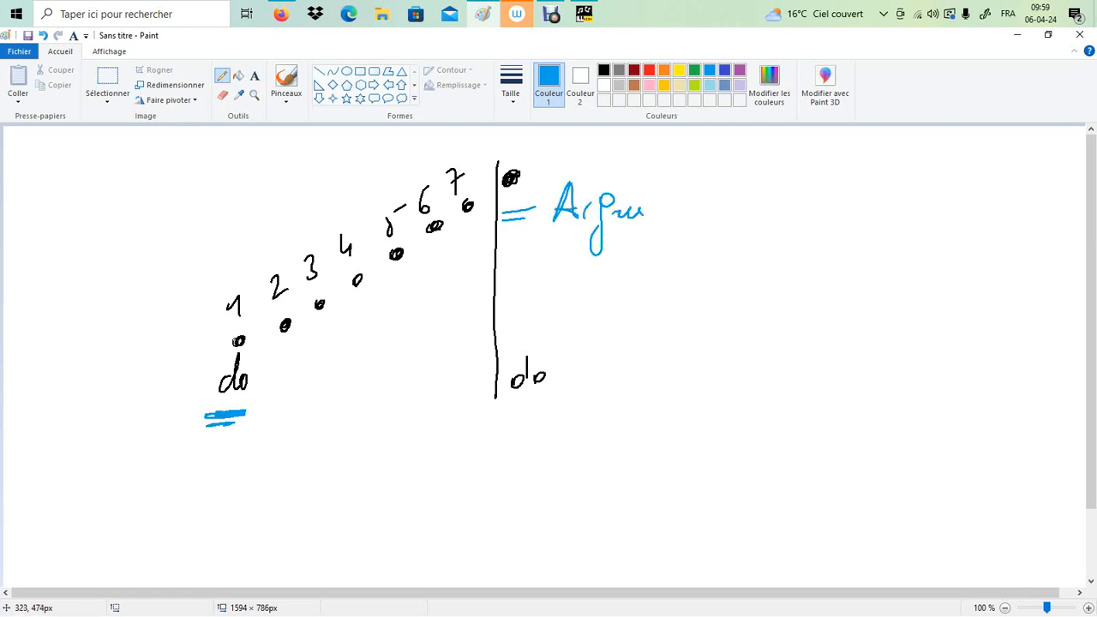
pyautogui.moveTo(206, 439)
pyautogui.mouseDown()
pyautogui.moveTo(219, 454)
pyautogui.moveTo(271, 454)
pyautogui.moveTo(293, 433)
pyautogui.moveTo(310, 454)
pyautogui.moveTo(337, 452)
pyautogui.mouseUp()
# Step: In purple, write "grave" beneath the blue "medium" and "medium" beneath "Aigu"
pyautogui.click(739, 71)
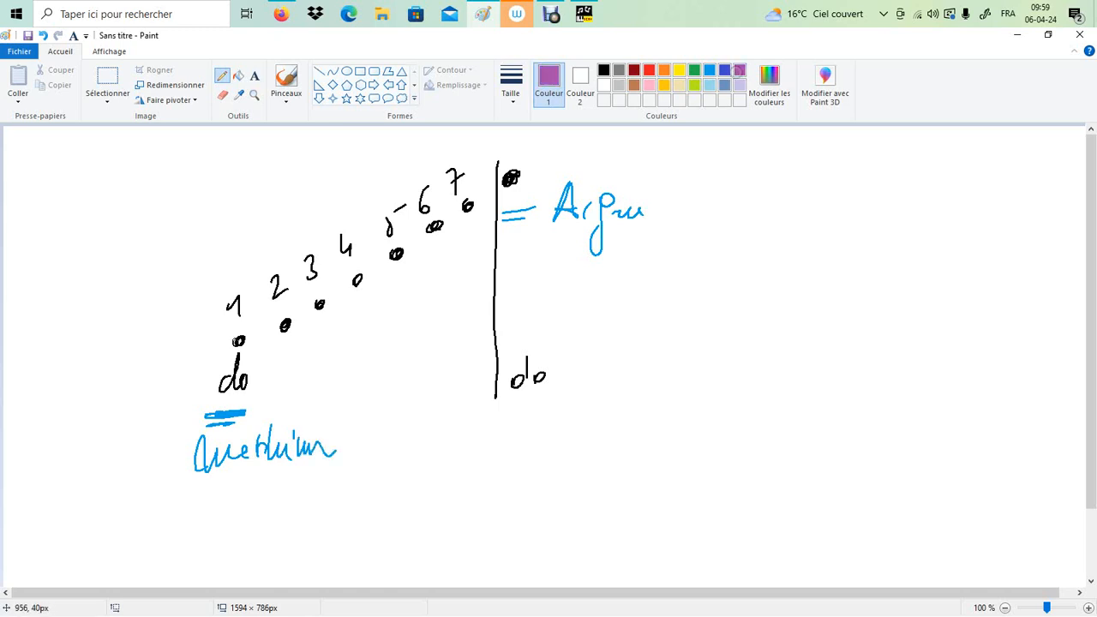
pyautogui.moveTo(216, 500)
pyautogui.mouseDown()
pyautogui.moveTo(206, 507)
pyautogui.moveTo(290, 502)
pyautogui.mouseUp()
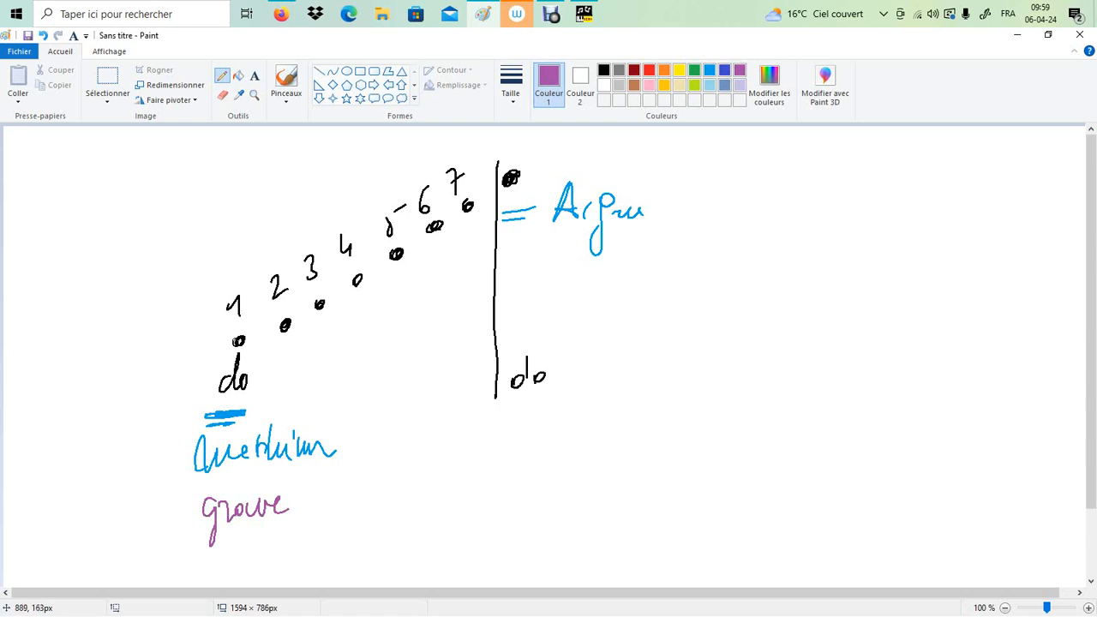
pyautogui.moveTo(555, 273)
pyautogui.mouseDown()
pyautogui.moveTo(619, 254)
pyautogui.moveTo(631, 267)
pyautogui.moveTo(686, 264)
pyautogui.mouseUp()
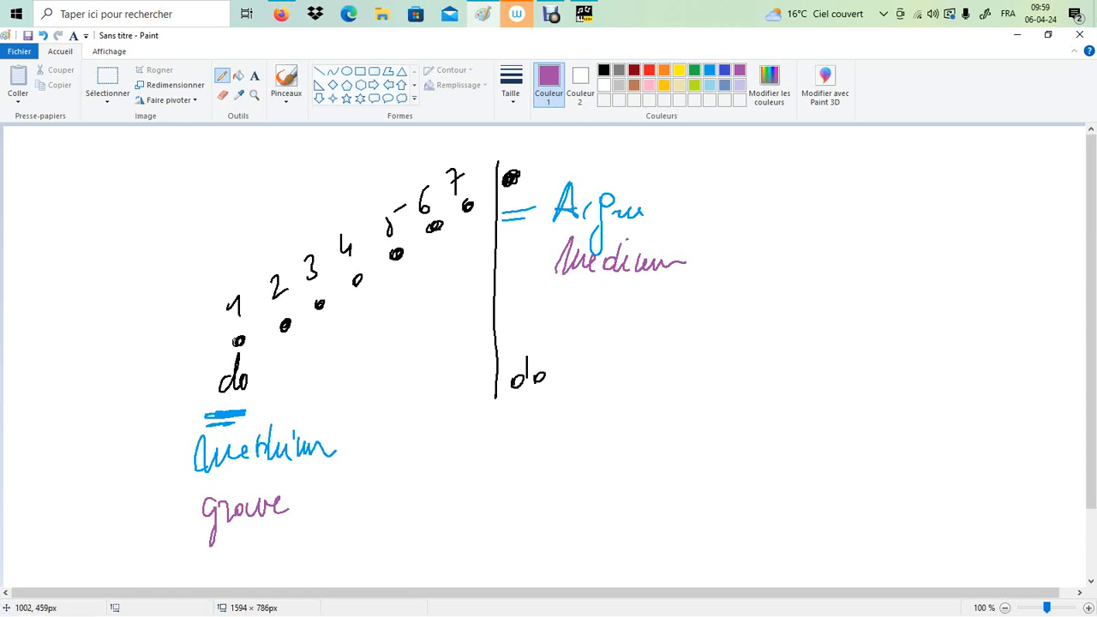
# Step: Sketch a two-section purple keyboard outline in the lower right area and mark its first key "do" with "grave" above
pyautogui.moveTo(633, 394)
pyautogui.mouseDown()
pyautogui.moveTo(656, 458)
pyautogui.moveTo(785, 452)
pyautogui.mouseUp()
pyautogui.moveTo(791, 402)
pyautogui.mouseDown()
pyautogui.moveTo(795, 460)
pyautogui.moveTo(955, 447)
pyautogui.mouseUp()
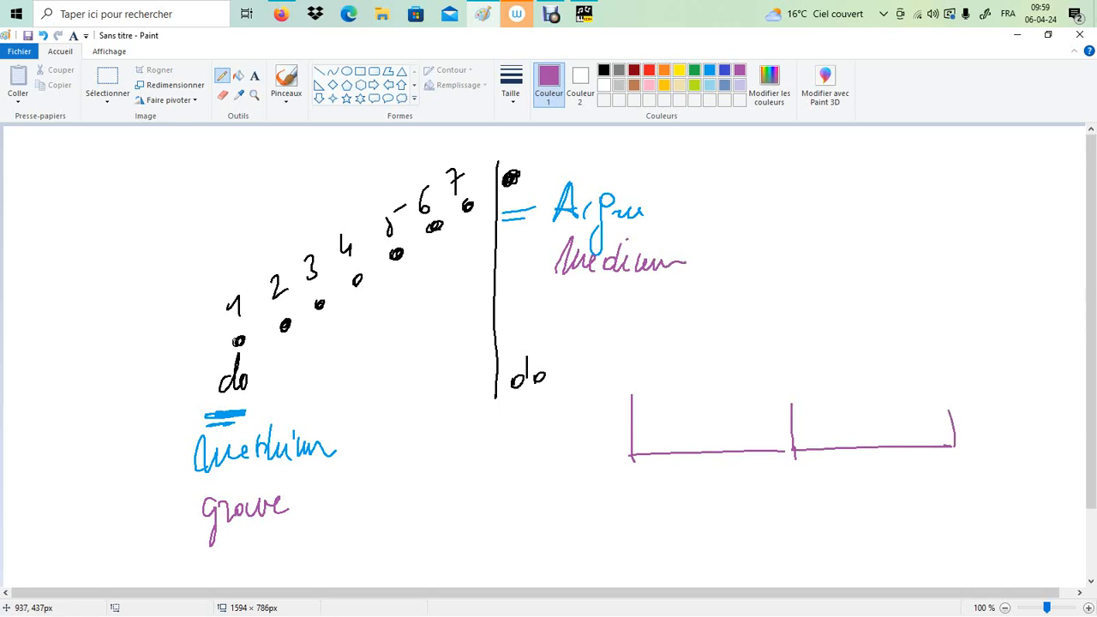
pyautogui.moveTo(651, 422); pyautogui.dragTo(657, 434)
pyautogui.moveTo(667, 424); pyautogui.dragTo(667, 424)
pyautogui.moveTo(658, 367)
pyautogui.mouseDown()
pyautogui.moveTo(643, 396)
pyautogui.moveTo(665, 382)
pyautogui.mouseUp()
pyautogui.moveTo(669, 375)
pyautogui.mouseDown()
pyautogui.moveTo(670, 387)
pyautogui.moveTo(702, 377)
pyautogui.mouseUp()
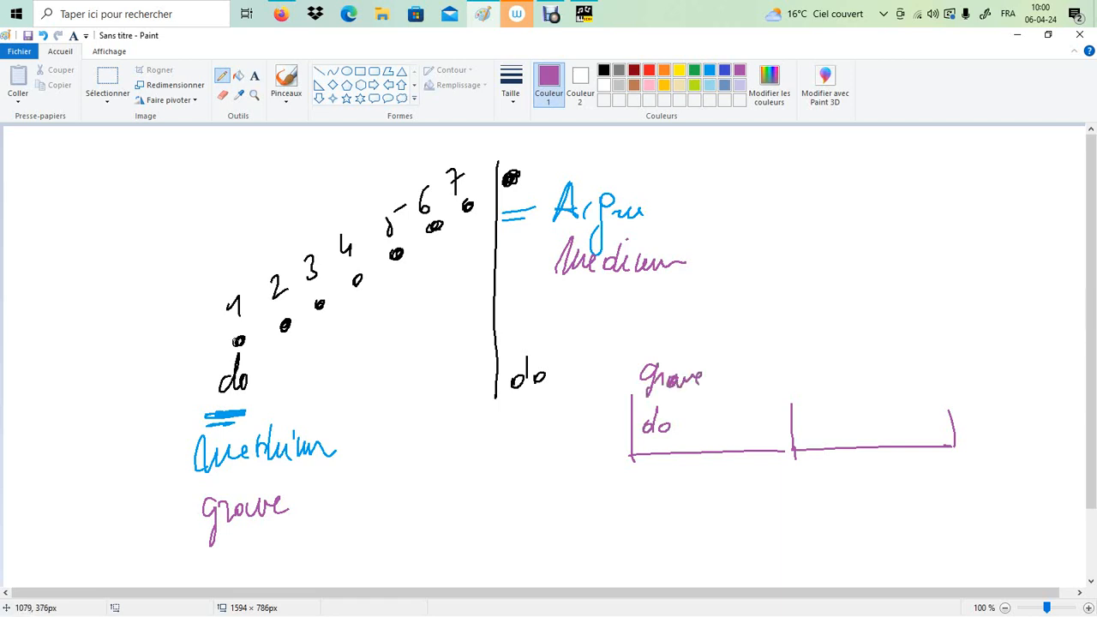
# Step: Mark two more "do" keys on the keyboard sketch, labelled "médium" in the middle and "aigu" at the end
pyautogui.moveTo(765, 398); pyautogui.dragTo(761, 429)
pyautogui.moveTo(771, 420); pyautogui.dragTo(756, 456)
pyautogui.moveTo(758, 389)
pyautogui.mouseDown()
pyautogui.moveTo(766, 363)
pyautogui.moveTo(781, 384)
pyautogui.mouseUp()
pyautogui.moveTo(783, 370)
pyautogui.mouseDown()
pyautogui.moveTo(801, 389)
pyautogui.moveTo(843, 386)
pyautogui.mouseUp()
pyautogui.moveTo(924, 410)
pyautogui.mouseDown()
pyautogui.moveTo(925, 442)
pyautogui.moveTo(933, 407)
pyautogui.moveTo(946, 402)
pyautogui.mouseUp()
pyautogui.moveTo(947, 397); pyautogui.dragTo(957, 400)
pyautogui.moveTo(939, 355)
pyautogui.mouseDown()
pyautogui.moveTo(936, 369)
pyautogui.moveTo(958, 366)
pyautogui.moveTo(961, 389)
pyautogui.moveTo(987, 365)
pyautogui.mouseUp()
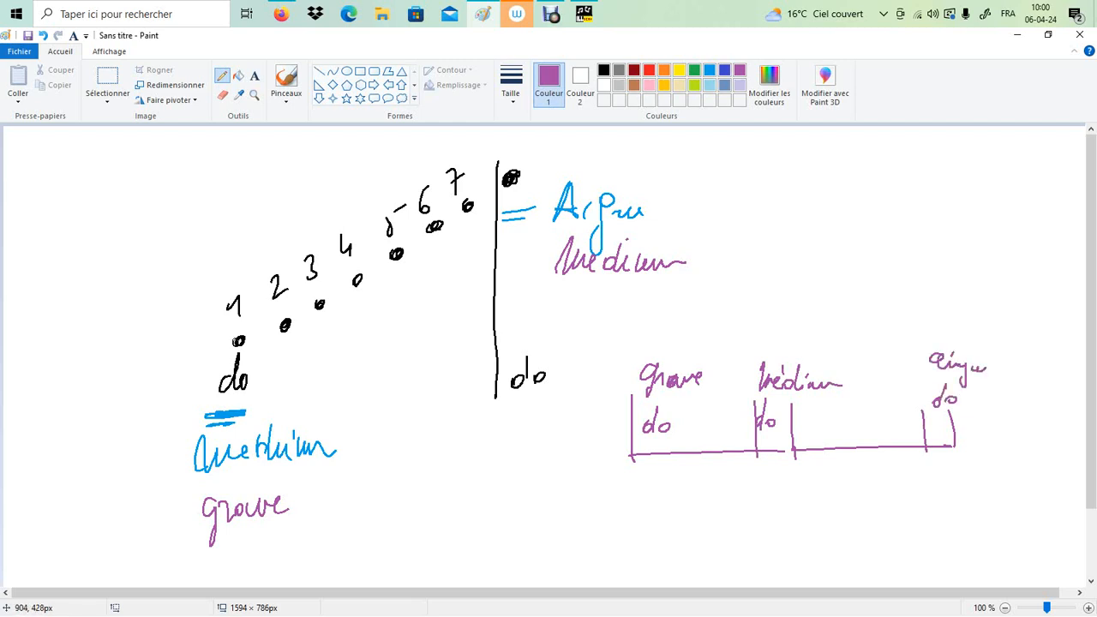
# Step: Close off the grave "do" key and draw a double-headed arrow beneath the span up to the médium "do"
pyautogui.moveTo(671, 398)
pyautogui.mouseDown()
pyautogui.moveTo(677, 461)
pyautogui.moveTo(759, 475)
pyautogui.moveTo(748, 482)
pyautogui.mouseUp()
pyautogui.moveTo(693, 476); pyautogui.dragTo(690, 494)
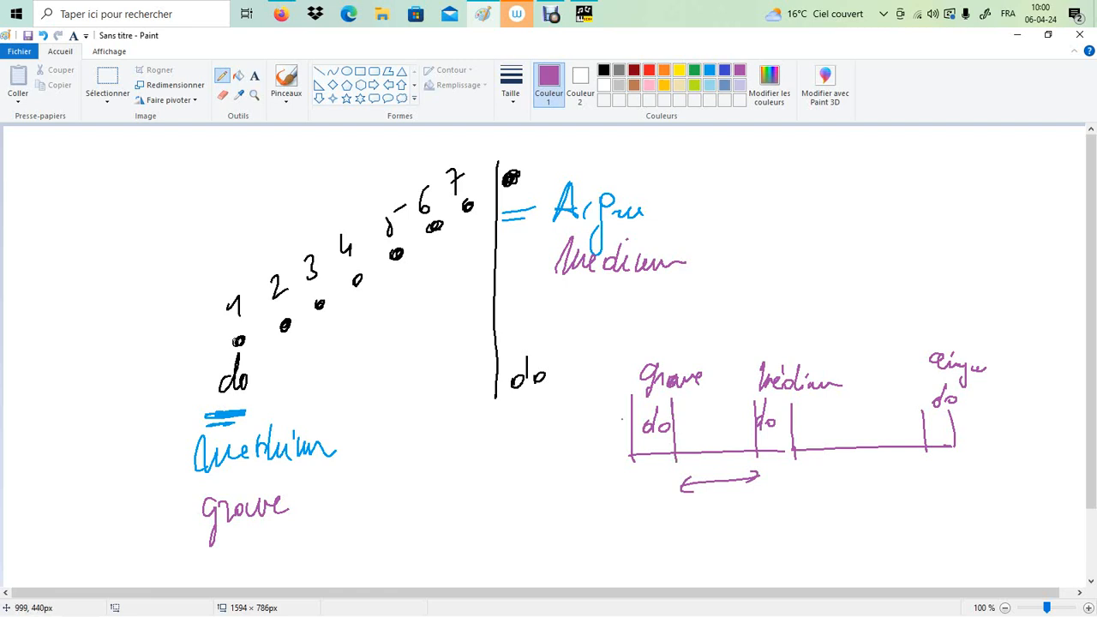
pyautogui.moveTo(692, 403)
pyautogui.mouseDown()
pyautogui.moveTo(691, 458)
pyautogui.moveTo(709, 452)
pyautogui.mouseUp()
pyautogui.moveTo(729, 416)
pyautogui.mouseDown()
pyautogui.moveTo(729, 451)
pyautogui.moveTo(742, 451)
pyautogui.mouseUp()
pyautogui.moveTo(700, 414); pyautogui.dragTo(703, 461)
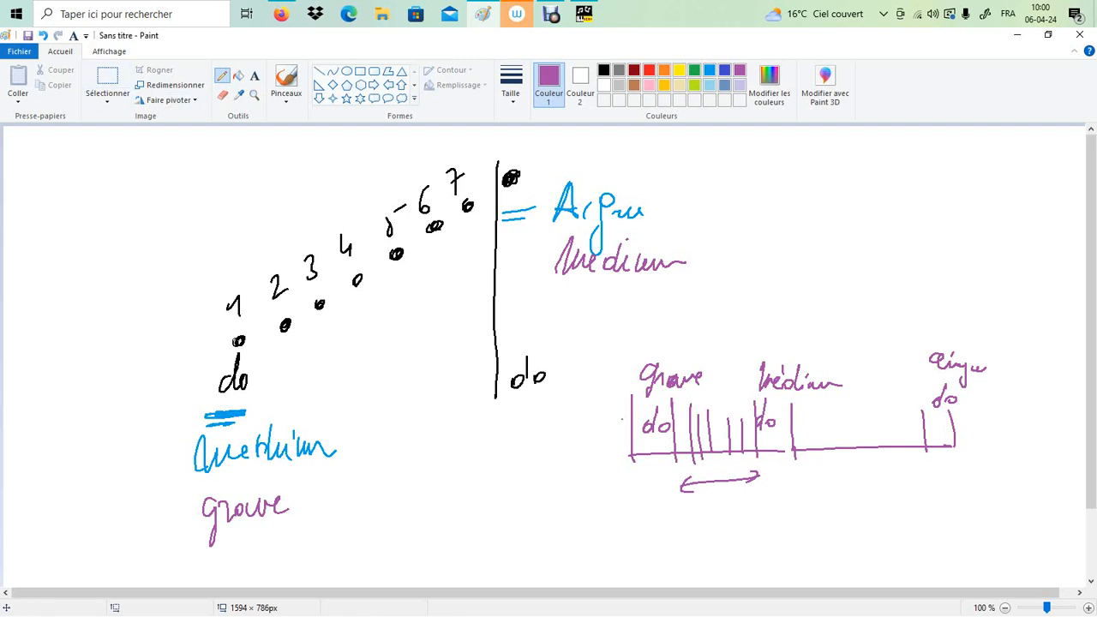
pyautogui.click(43, 35)
pyautogui.click(43, 36)
pyautogui.click(43, 35)
pyautogui.click(43, 35)
pyautogui.click(43, 35)
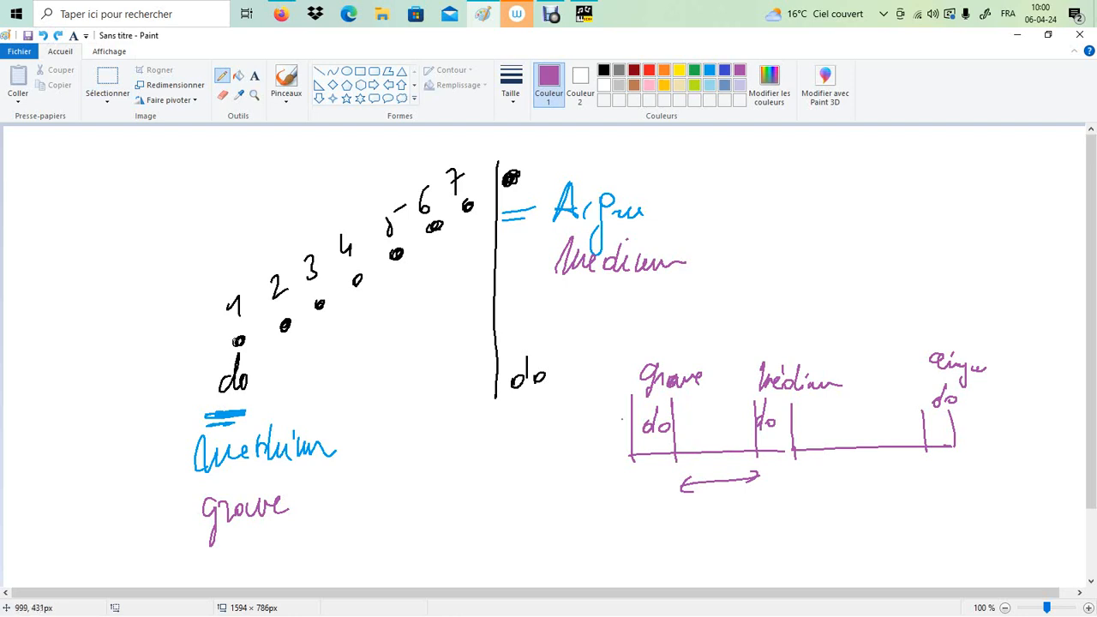
# Step: Draw six vertical key lines between the grave and médium "do" keys and six more in the second section
pyautogui.moveTo(683, 399)
pyautogui.mouseDown()
pyautogui.moveTo(683, 457)
pyautogui.moveTo(693, 401)
pyautogui.moveTo(703, 454)
pyautogui.mouseUp()
pyautogui.moveTo(716, 404)
pyautogui.mouseDown()
pyautogui.moveTo(714, 453)
pyautogui.moveTo(729, 450)
pyautogui.mouseUp()
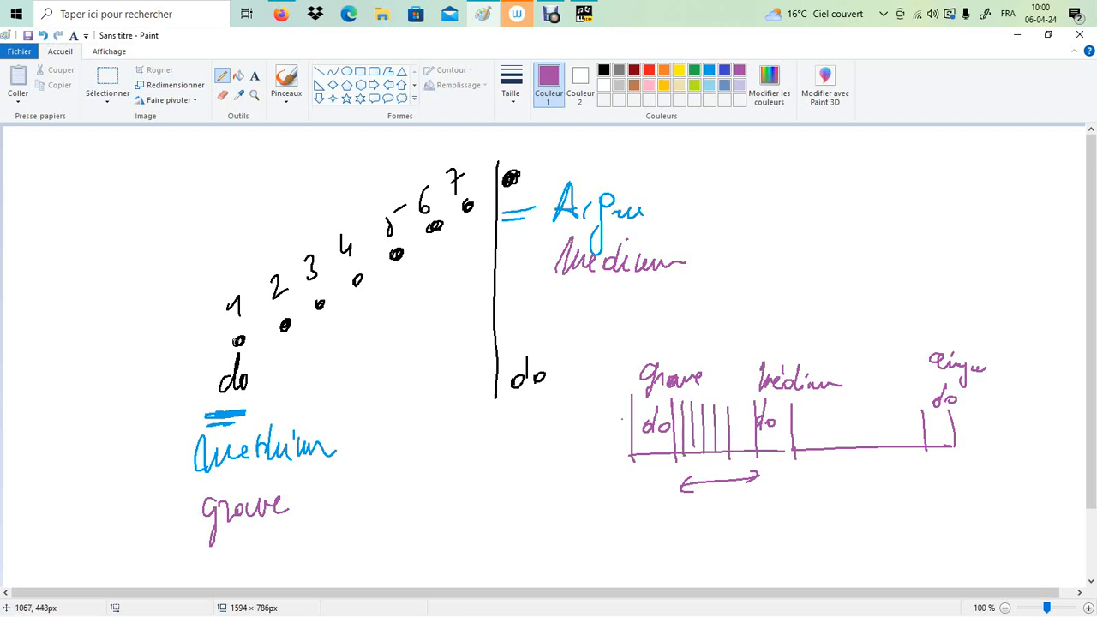
pyautogui.moveTo(740, 409); pyautogui.dragTo(740, 450)
pyautogui.moveTo(803, 409)
pyautogui.mouseDown()
pyautogui.moveTo(803, 449)
pyautogui.moveTo(816, 449)
pyautogui.mouseUp()
pyautogui.moveTo(834, 408); pyautogui.dragTo(833, 454)
pyautogui.moveTo(851, 406)
pyautogui.mouseDown()
pyautogui.moveTo(850, 446)
pyautogui.moveTo(868, 453)
pyautogui.mouseUp()
pyautogui.moveTo(883, 410); pyautogui.dragTo(883, 446)
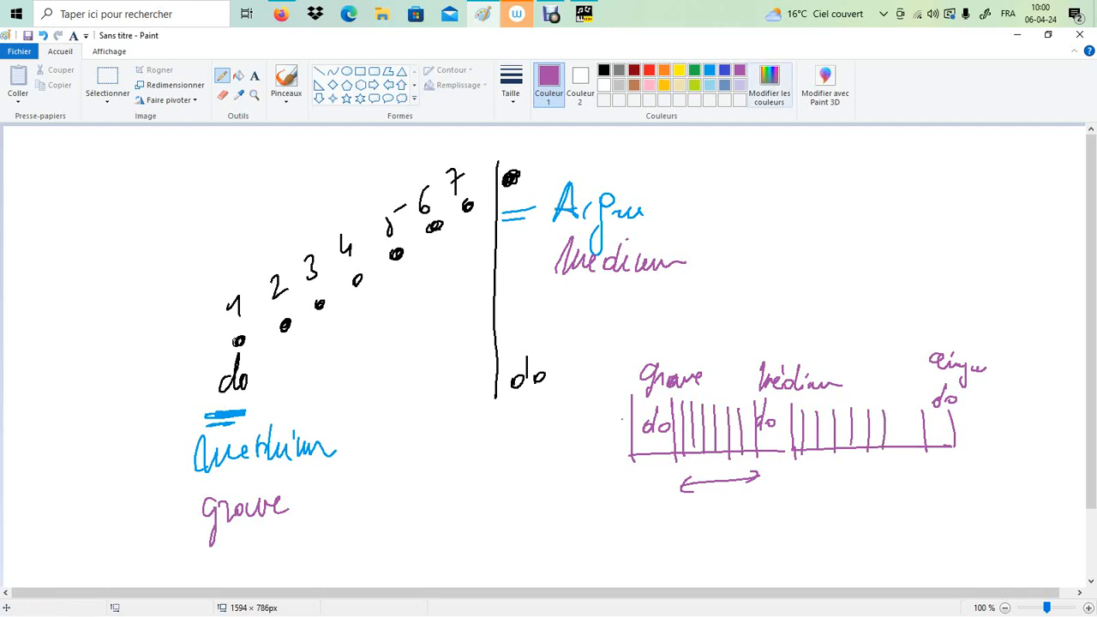
# Step: Circle the keyboard labels "grave", "médium" and "aigu" in dark blue
pyautogui.click(724, 70)
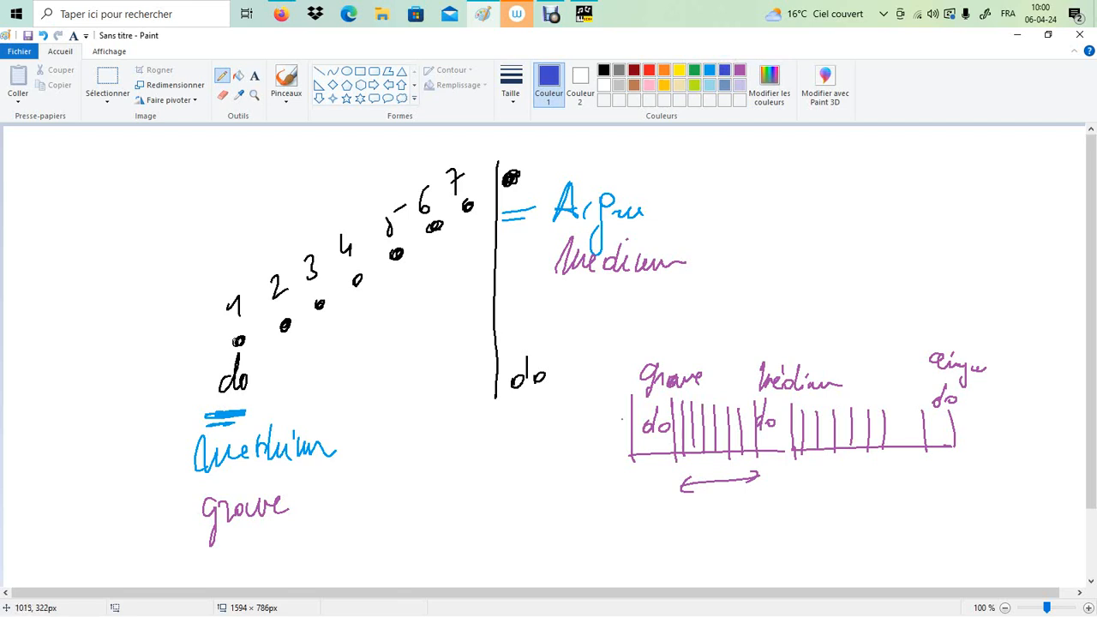
pyautogui.moveTo(678, 347)
pyautogui.mouseDown()
pyautogui.moveTo(645, 387)
pyautogui.moveTo(712, 387)
pyautogui.moveTo(679, 346)
pyautogui.mouseUp()
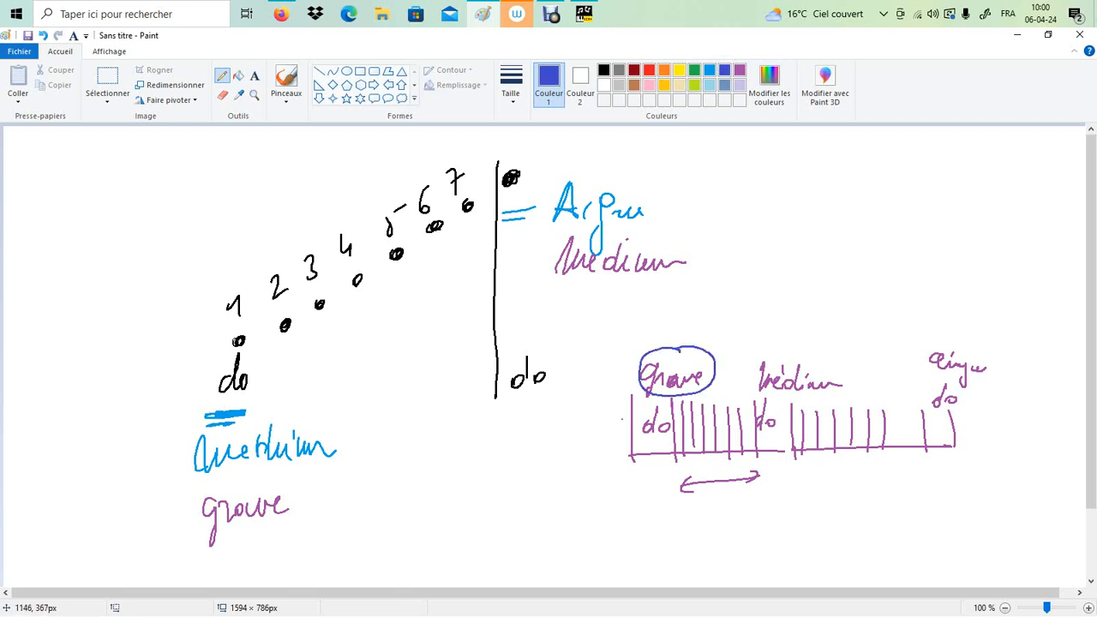
pyautogui.moveTo(795, 351)
pyautogui.mouseDown()
pyautogui.moveTo(786, 404)
pyautogui.moveTo(809, 349)
pyautogui.moveTo(785, 348)
pyautogui.mouseUp()
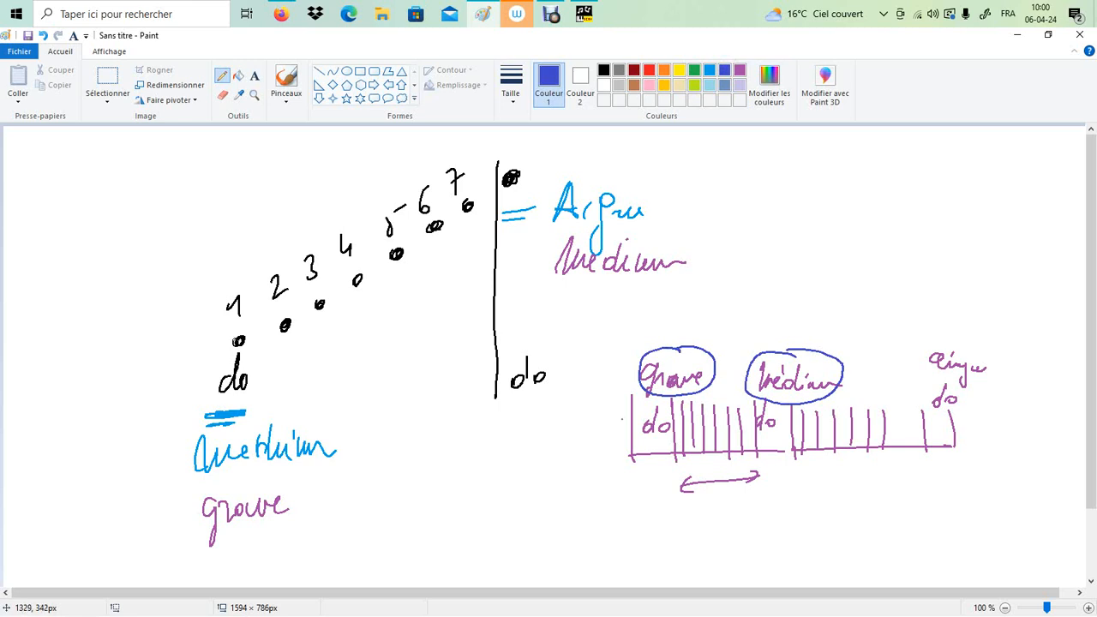
pyautogui.moveTo(950, 345)
pyautogui.mouseDown()
pyautogui.moveTo(1011, 363)
pyautogui.moveTo(938, 347)
pyautogui.mouseUp()
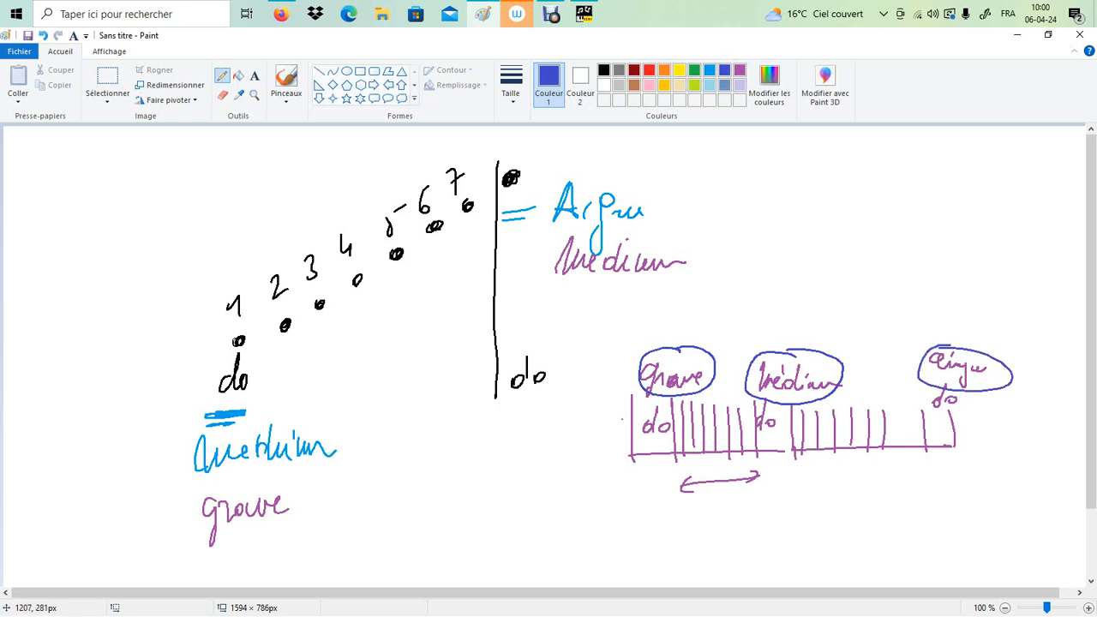
# Step: Draw a rising dark blue arrow through the seven numbered notes, with a short dash at each and small step arrows between them
pyautogui.moveTo(126, 417); pyautogui.dragTo(492, 186)
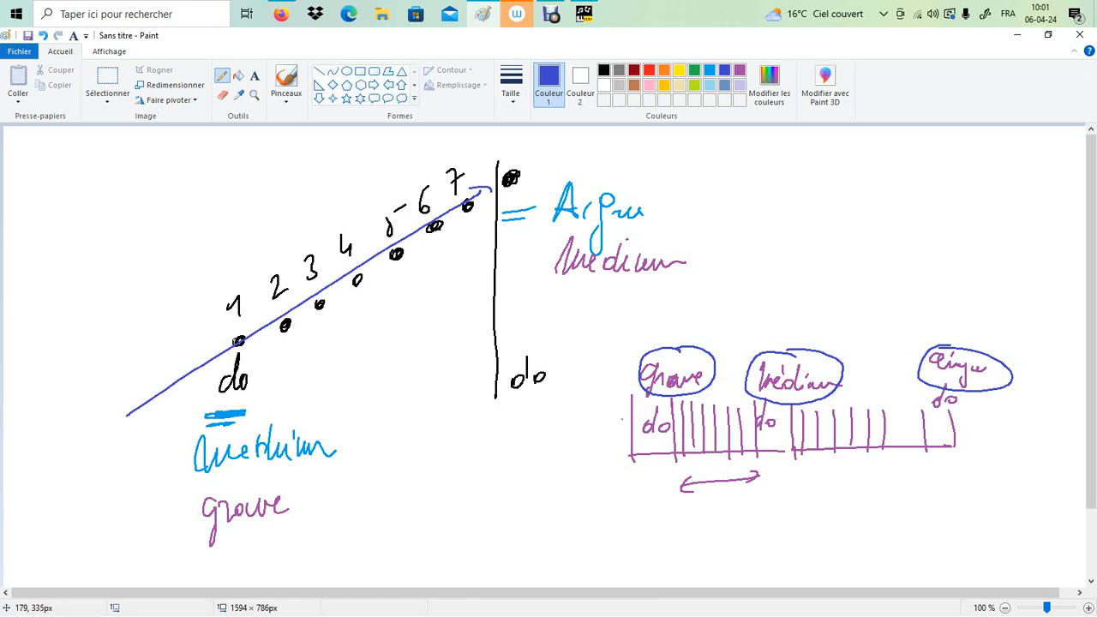
pyautogui.moveTo(240, 342)
pyautogui.mouseDown()
pyautogui.moveTo(293, 342)
pyautogui.moveTo(299, 324)
pyautogui.moveTo(360, 299)
pyautogui.moveTo(360, 277)
pyautogui.moveTo(492, 200)
pyautogui.mouseUp()
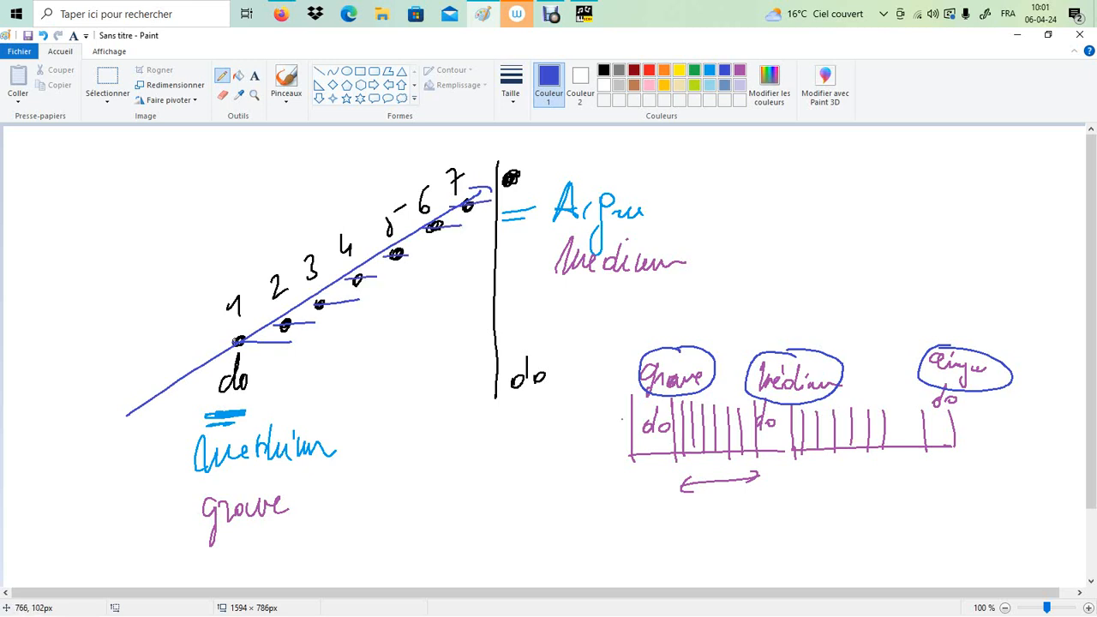
pyautogui.moveTo(256, 332)
pyautogui.mouseDown()
pyautogui.moveTo(273, 302)
pyautogui.moveTo(305, 303)
pyautogui.moveTo(374, 248)
pyautogui.mouseUp()
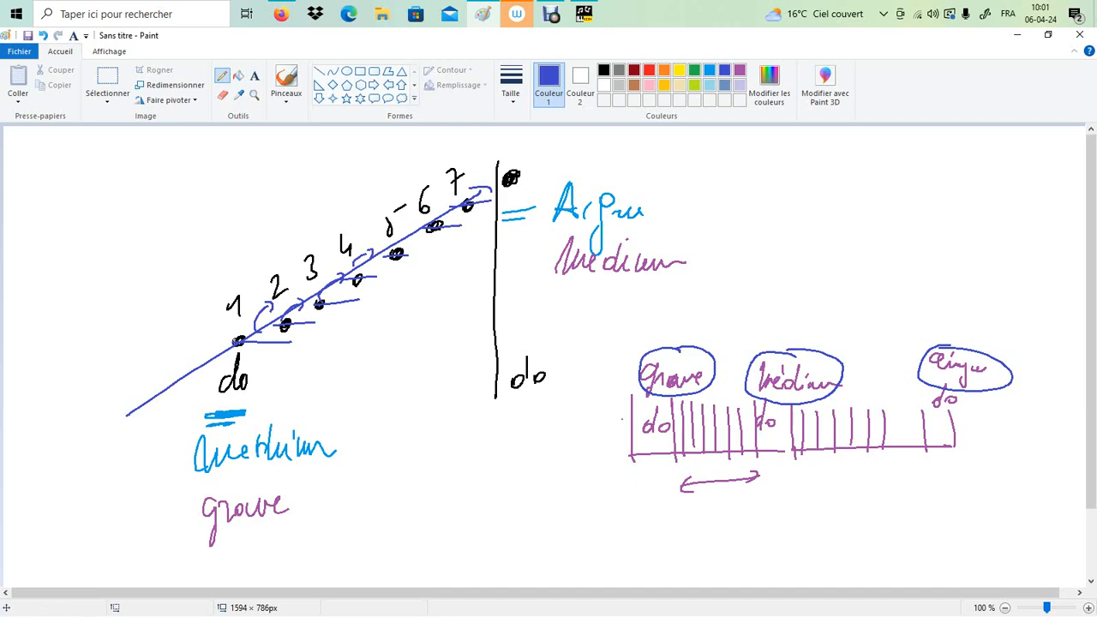
# Step: Open a second, blank Paint window
pyautogui.click(1017, 35)
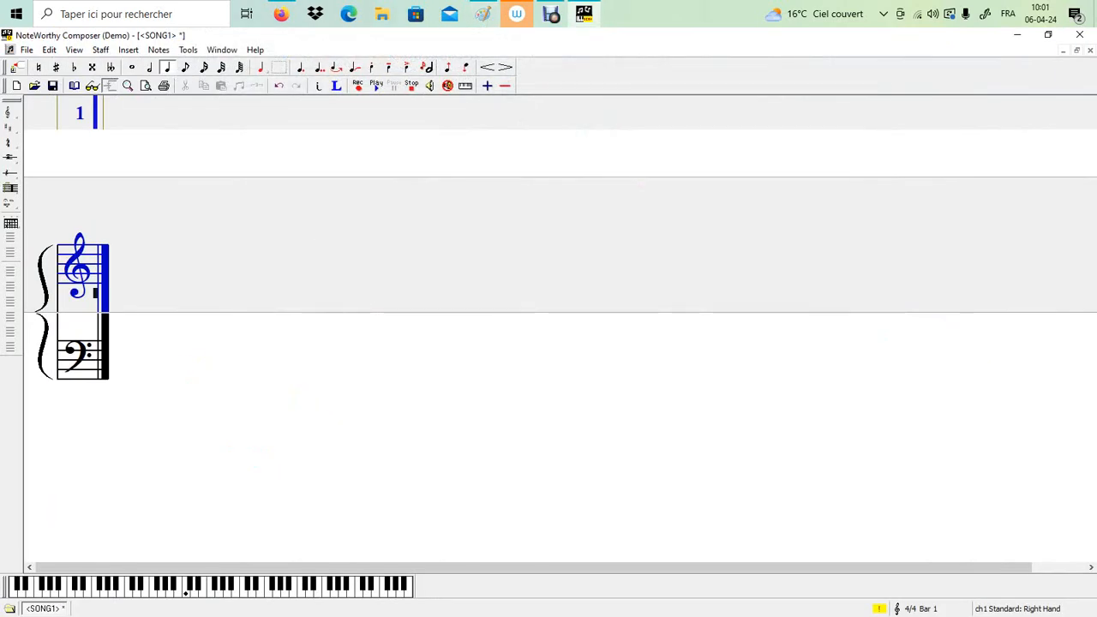
pyautogui.click(483, 14)
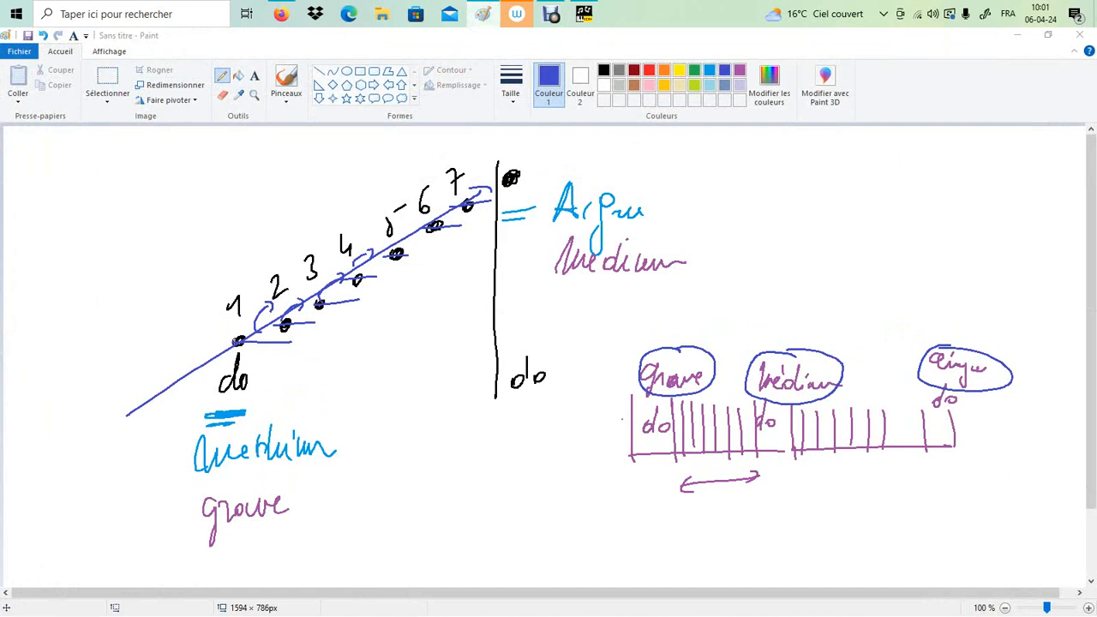
pyautogui.rightClick(483, 13)
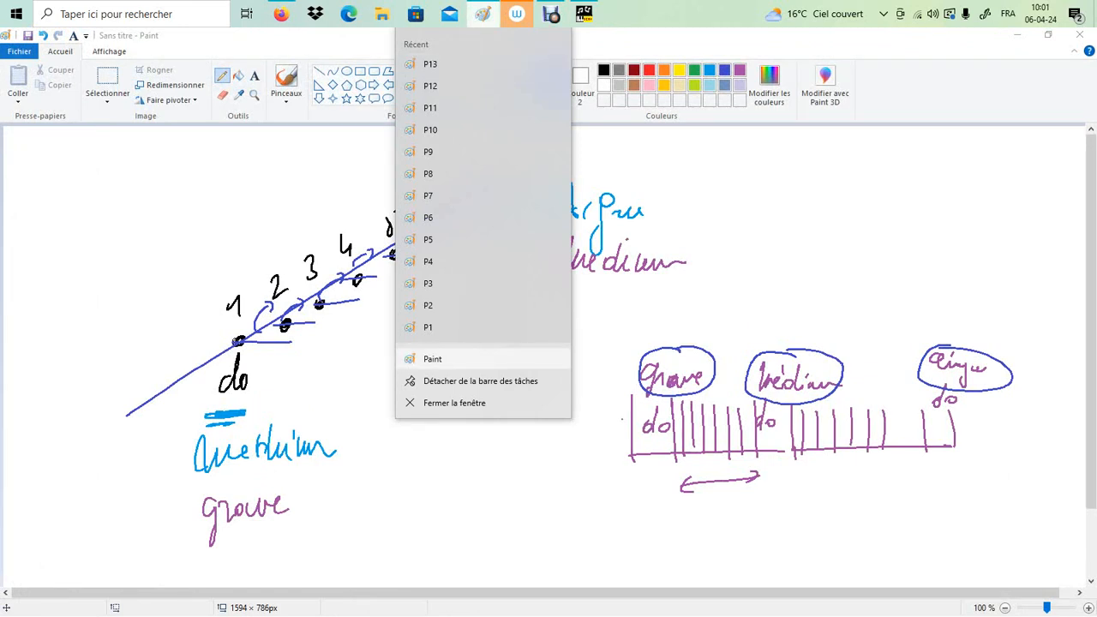
pyautogui.click(459, 359)
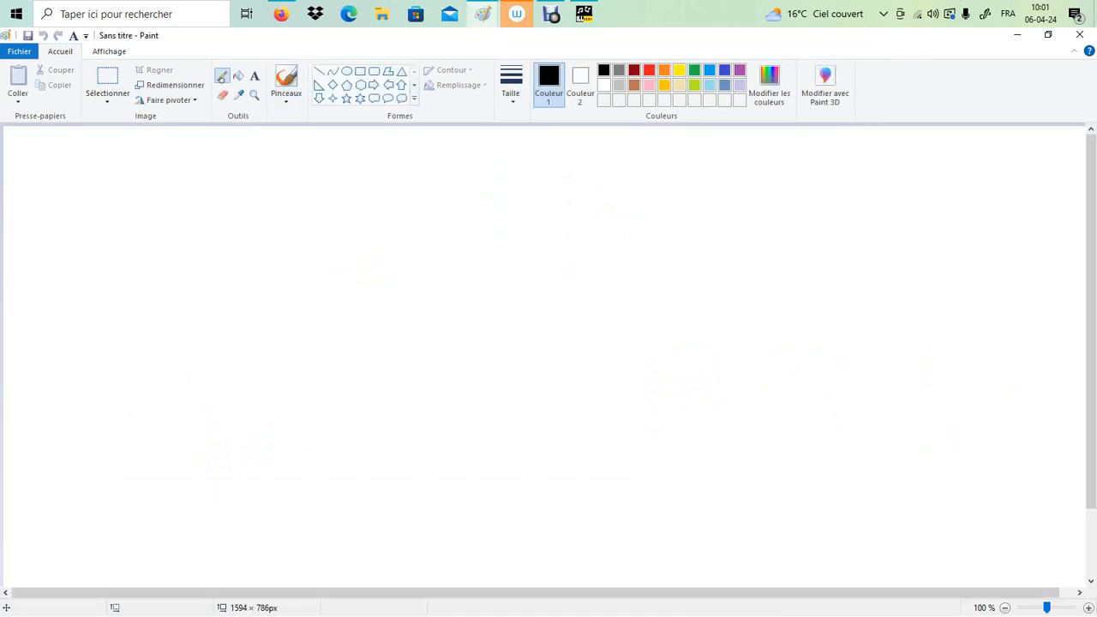
# Step: Using the thickest pencil line, draw two ascending notes joined by a U-shaped curve and label it "1T"
pyautogui.click(510, 86)
pyautogui.click(495, 199)
pyautogui.moveTo(194, 366)
pyautogui.mouseDown()
pyautogui.moveTo(200, 353)
pyautogui.moveTo(233, 347)
pyautogui.moveTo(229, 337)
pyautogui.mouseUp()
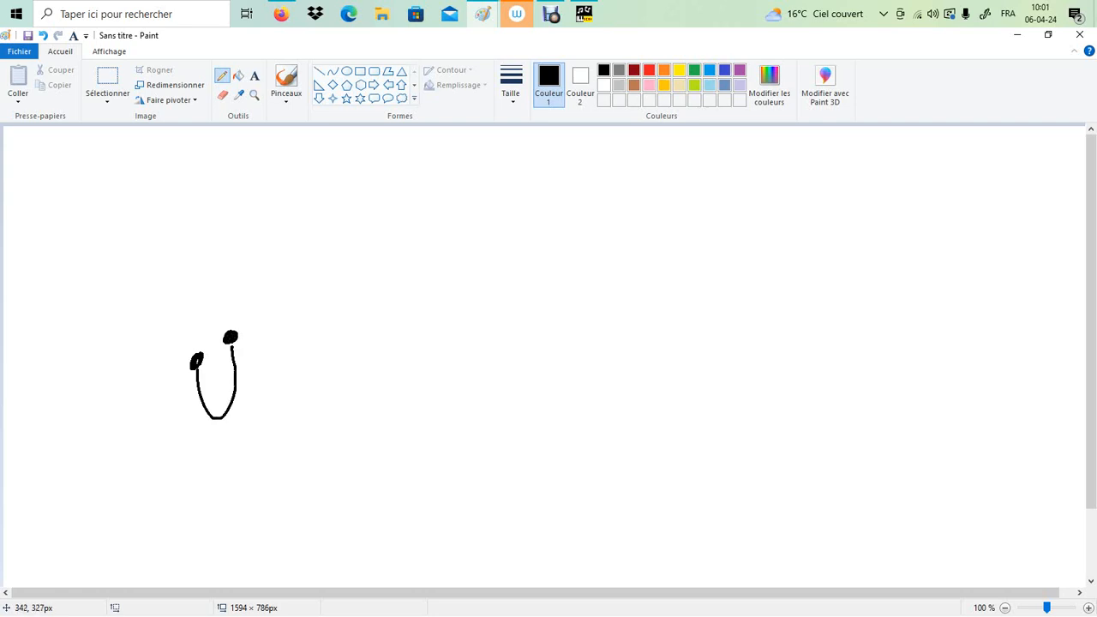
pyautogui.moveTo(229, 461); pyautogui.dragTo(245, 437)
pyautogui.moveTo(238, 443); pyautogui.dragTo(251, 433)
# Step: Add a third, higher note joined to the second by a U-shaped curve, also labelled "1T"
pyautogui.moveTo(232, 341)
pyautogui.mouseDown()
pyautogui.moveTo(249, 381)
pyautogui.moveTo(272, 396)
pyautogui.moveTo(262, 311)
pyautogui.mouseUp()
pyautogui.moveTo(289, 400); pyautogui.dragTo(293, 420)
pyautogui.moveTo(302, 413); pyautogui.dragTo(307, 382)
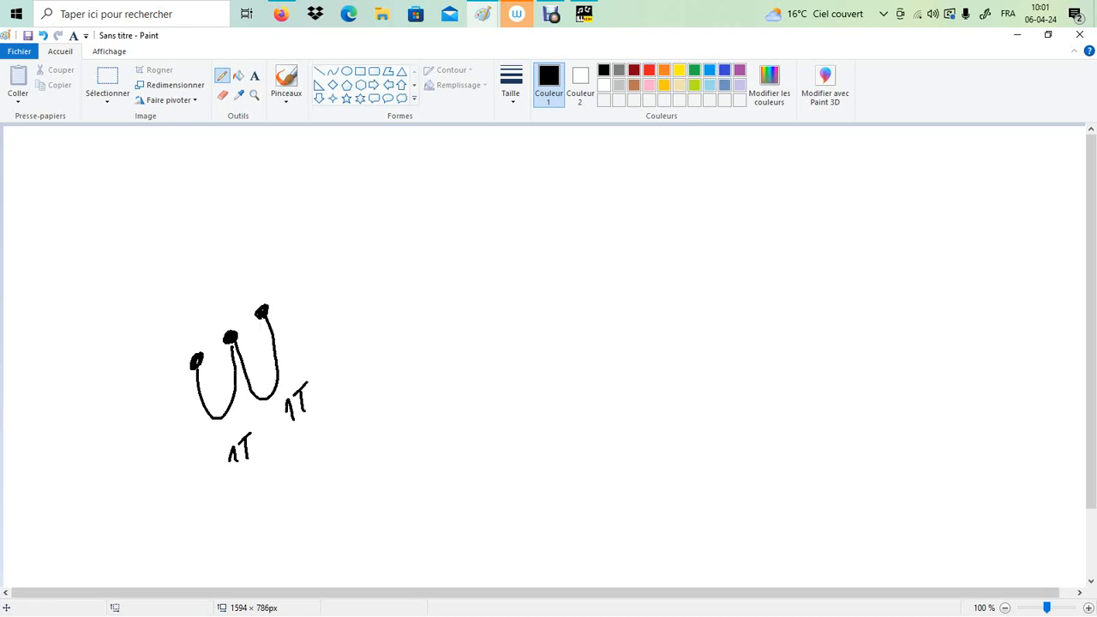
# Step: Add a fourth, higher note joined to the third by a blue pointed peak, and label the peak "1/2T" in blue
pyautogui.moveTo(296, 291)
pyautogui.mouseDown()
pyautogui.moveTo(252, 264)
pyautogui.moveTo(292, 291)
pyautogui.mouseUp()
pyautogui.click(724, 69)
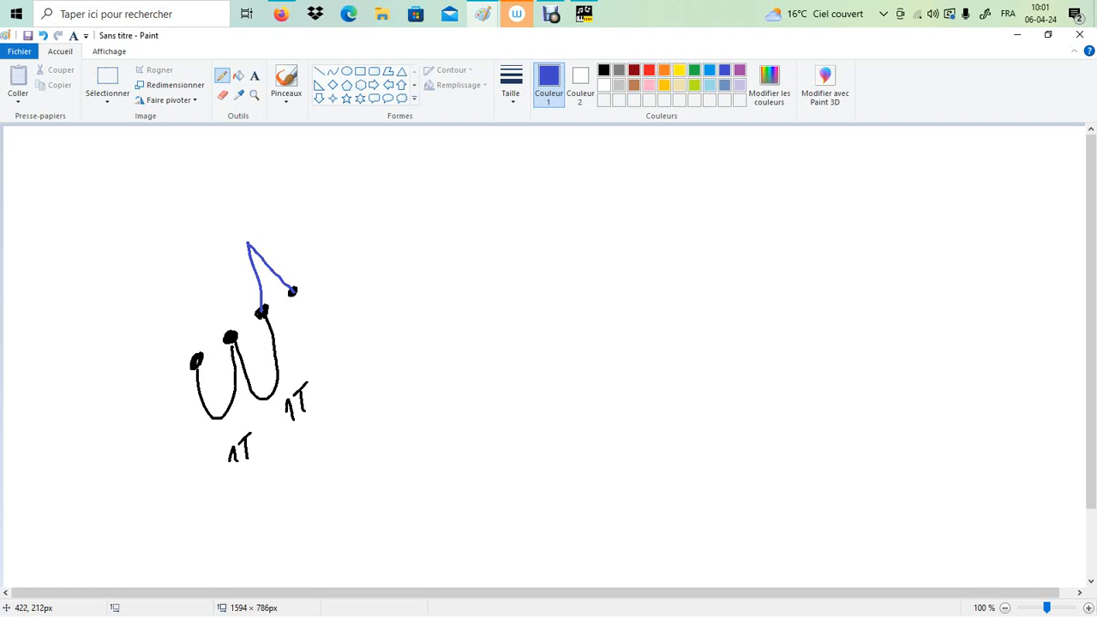
pyautogui.moveTo(272, 213); pyautogui.dragTo(275, 243)
pyautogui.moveTo(285, 205)
pyautogui.mouseDown()
pyautogui.moveTo(279, 247)
pyautogui.moveTo(308, 230)
pyautogui.mouseUp()
pyautogui.moveTo(296, 214); pyautogui.dragTo(308, 197)
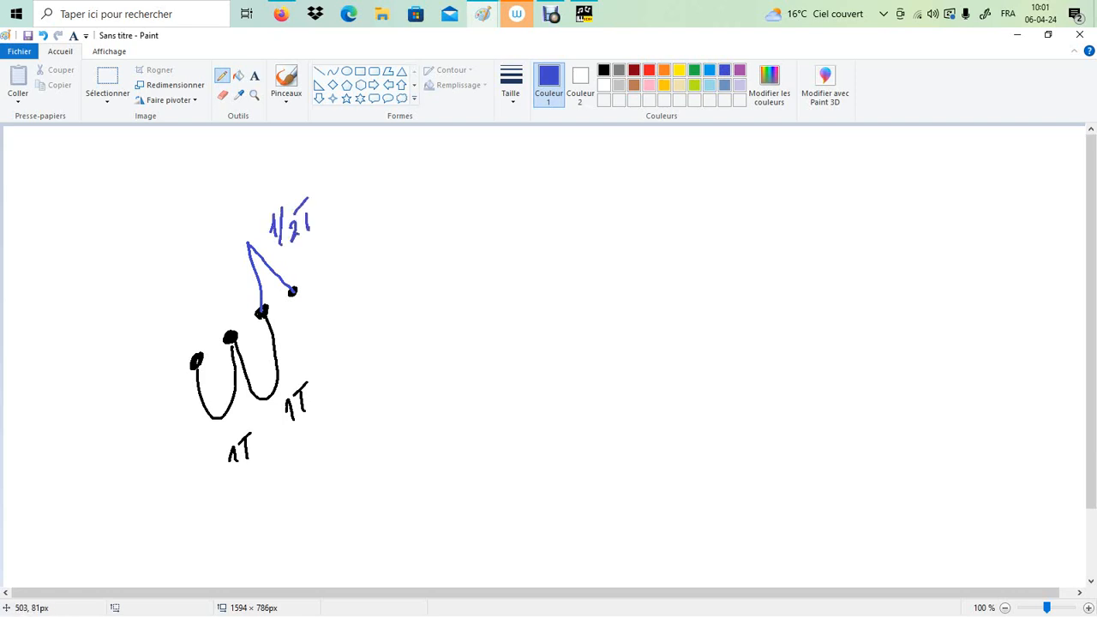
# Step: In black, add three more ascending notes, each joined to the previous one by a U-shaped curve labelled "1T"
pyautogui.click(603, 69)
pyautogui.moveTo(297, 288)
pyautogui.mouseDown()
pyautogui.moveTo(327, 265)
pyautogui.moveTo(307, 322)
pyautogui.moveTo(329, 276)
pyautogui.mouseUp()
pyautogui.moveTo(355, 356)
pyautogui.mouseDown()
pyautogui.moveTo(352, 378)
pyautogui.moveTo(371, 344)
pyautogui.mouseUp()
pyautogui.moveTo(366, 347); pyautogui.dragTo(369, 371)
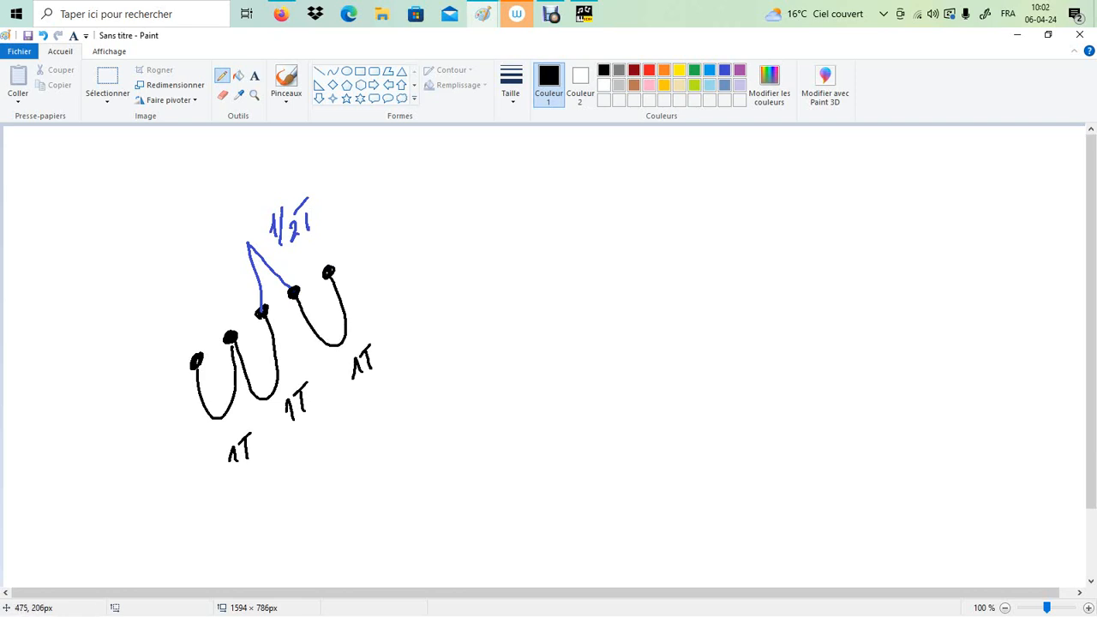
pyautogui.moveTo(332, 274)
pyautogui.mouseDown()
pyautogui.moveTo(387, 310)
pyautogui.moveTo(367, 247)
pyautogui.mouseUp()
pyautogui.moveTo(396, 332); pyautogui.dragTo(398, 344)
pyautogui.moveTo(395, 327); pyautogui.dragTo(414, 313)
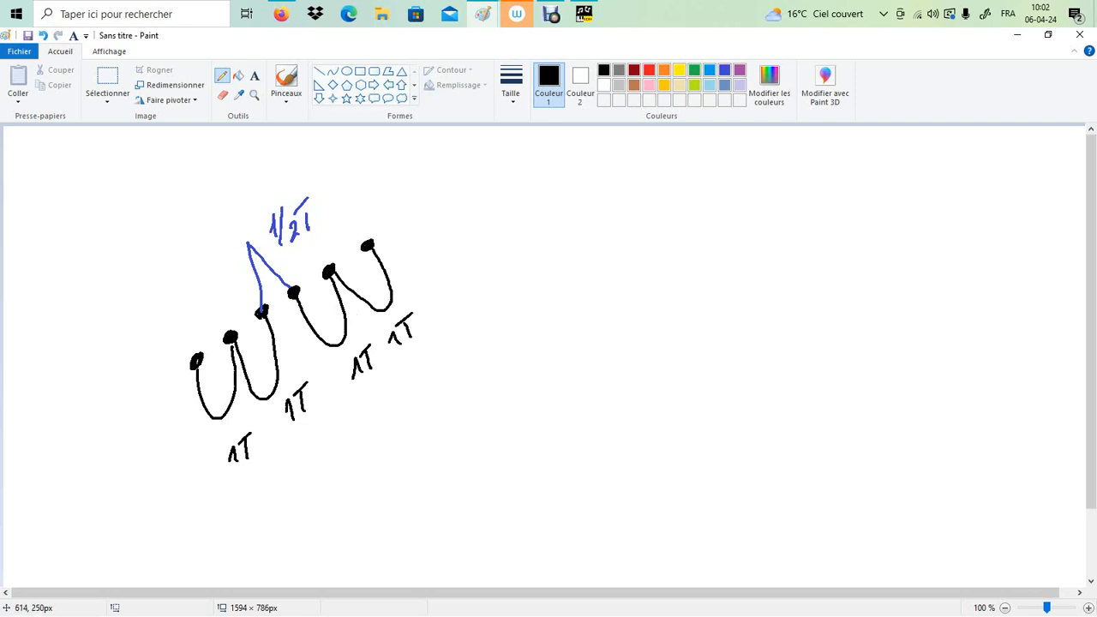
pyautogui.moveTo(368, 248)
pyautogui.mouseDown()
pyautogui.moveTo(407, 273)
pyautogui.moveTo(436, 237)
pyautogui.moveTo(420, 221)
pyautogui.mouseUp()
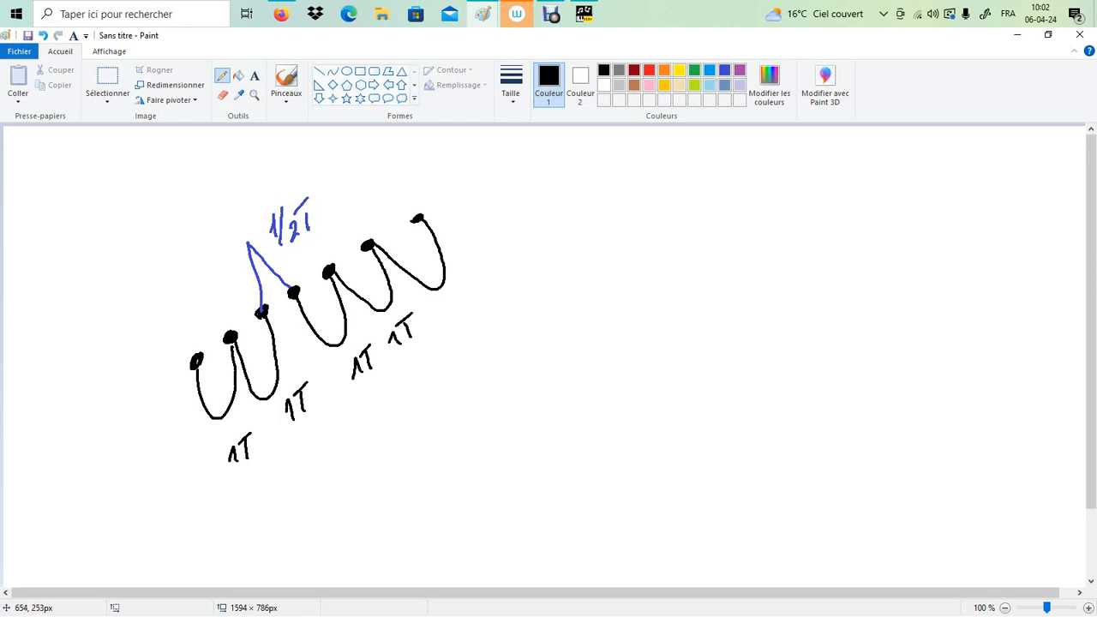
pyautogui.moveTo(451, 306); pyautogui.dragTo(444, 319)
pyautogui.moveTo(458, 304)
pyautogui.mouseDown()
pyautogui.moveTo(449, 317)
pyautogui.moveTo(475, 284)
pyautogui.mouseUp()
pyautogui.moveTo(464, 293); pyautogui.dragTo(471, 317)
# Step: Add the eighth note joined by a blue pointed peak labelled "1/2T", and write "gamme majeur" in blue beside the diagram
pyautogui.moveTo(450, 201); pyautogui.dragTo(401, 169)
pyautogui.click(724, 70)
pyautogui.moveTo(427, 152); pyautogui.dragTo(438, 172)
pyautogui.moveTo(446, 158); pyautogui.dragTo(470, 163)
pyautogui.moveTo(458, 153); pyautogui.dragTo(475, 140)
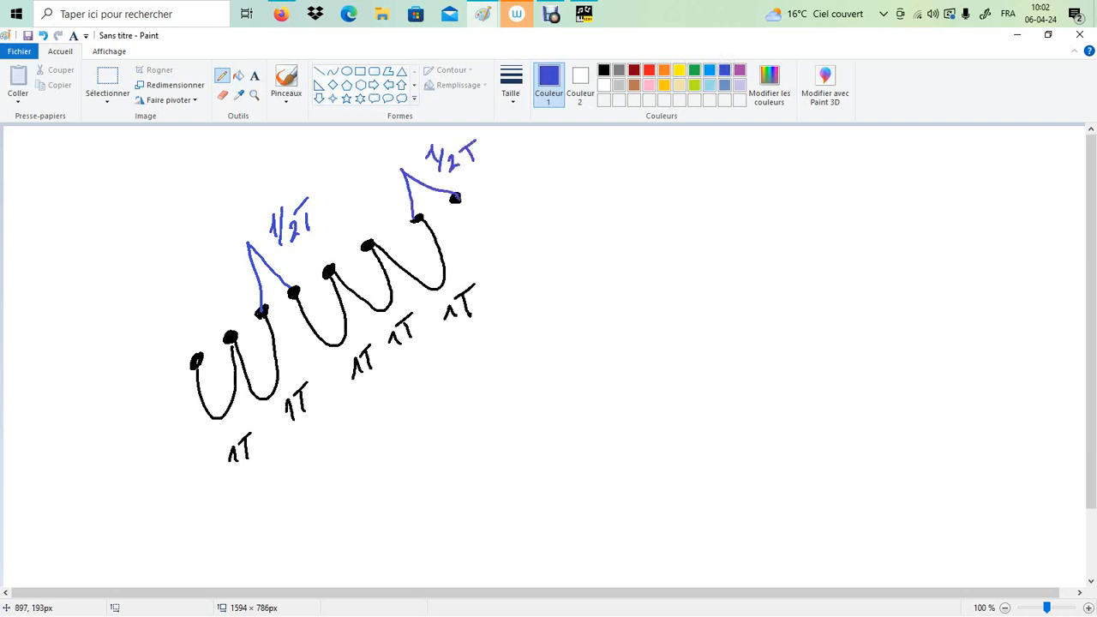
pyautogui.moveTo(602, 219)
pyautogui.mouseDown()
pyautogui.moveTo(583, 233)
pyautogui.moveTo(677, 235)
pyautogui.moveTo(752, 216)
pyautogui.moveTo(771, 233)
pyautogui.moveTo(811, 228)
pyautogui.mouseUp()
pyautogui.moveTo(751, 200); pyautogui.dragTo(753, 203)
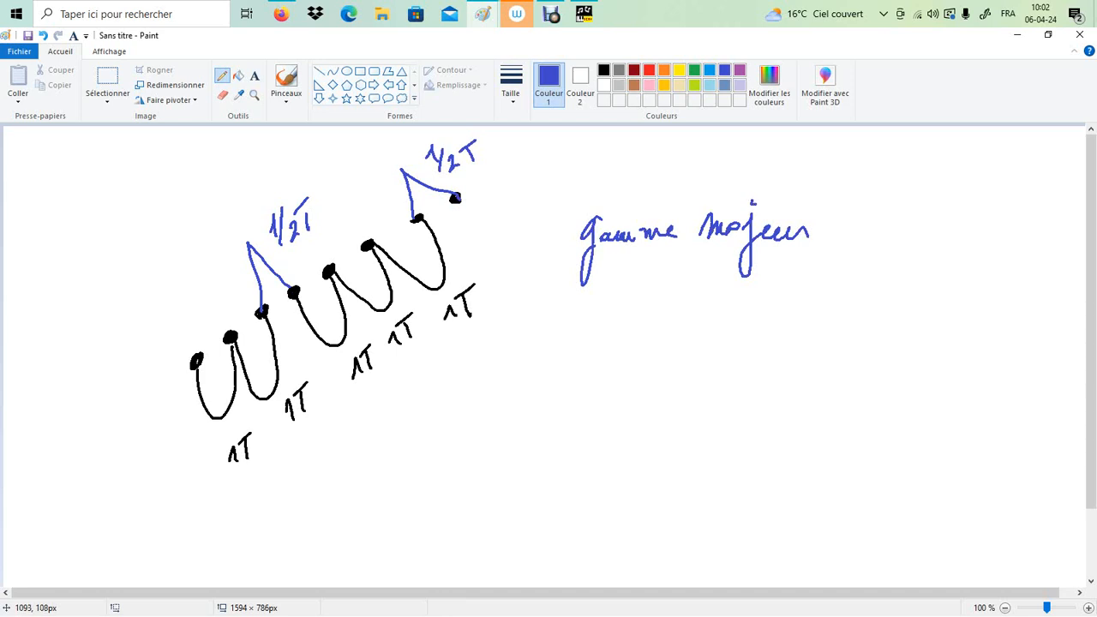
# Step: In purple, mark the lowest note "PB" and the highest note "PH", each with a short connecting dash and a double underline
pyautogui.click(739, 69)
pyautogui.moveTo(201, 366); pyautogui.dragTo(162, 366)
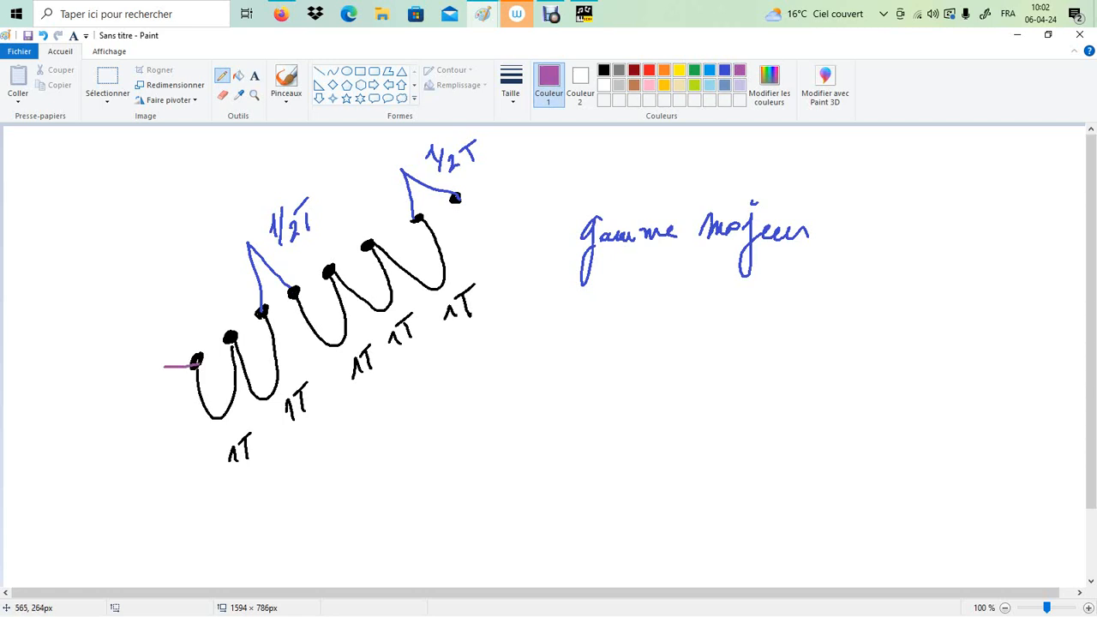
pyautogui.moveTo(456, 198); pyautogui.dragTo(483, 197)
pyautogui.moveTo(109, 354)
pyautogui.mouseDown()
pyautogui.moveTo(110, 379)
pyautogui.moveTo(112, 368)
pyautogui.mouseUp()
pyautogui.moveTo(133, 352); pyautogui.dragTo(136, 375)
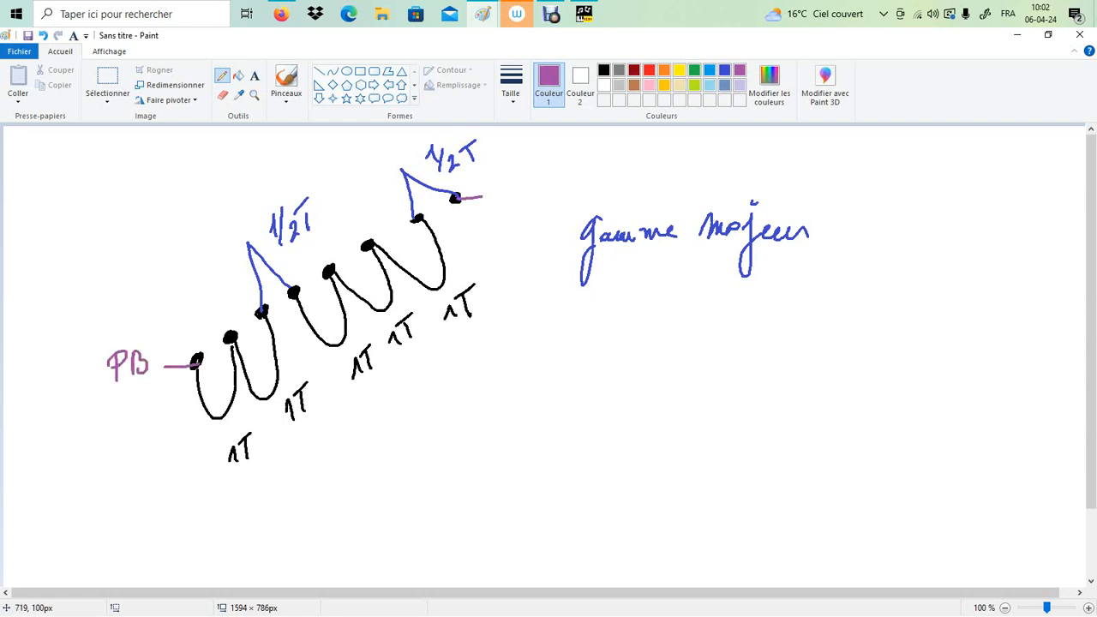
pyautogui.moveTo(497, 179); pyautogui.dragTo(498, 203)
pyautogui.moveTo(497, 177); pyautogui.dragTo(526, 206)
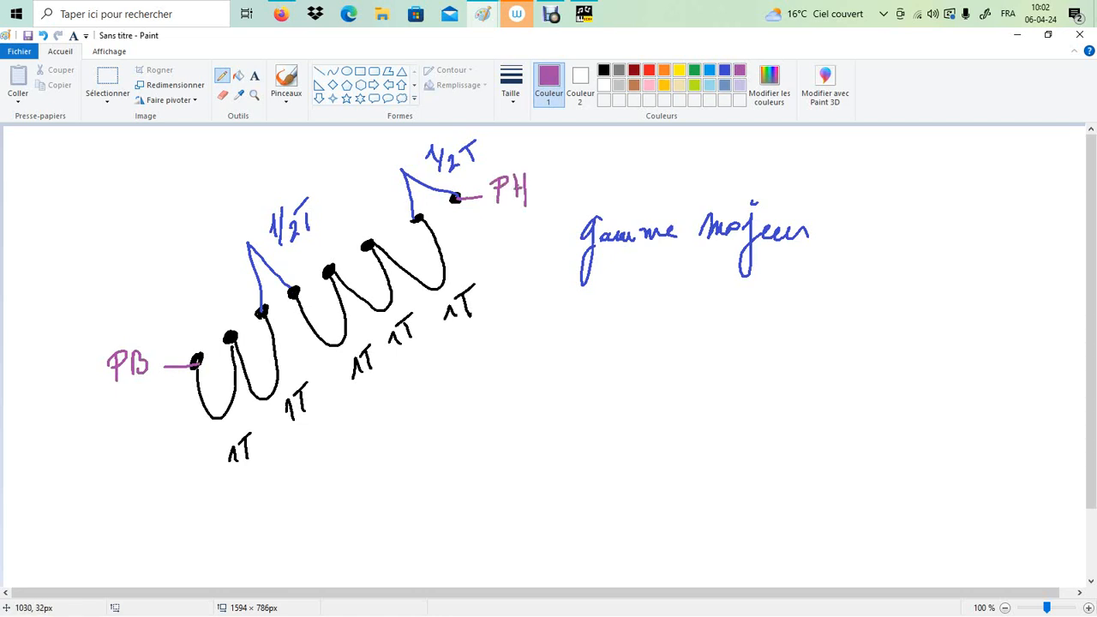
pyautogui.moveTo(113, 399)
pyautogui.mouseDown()
pyautogui.moveTo(137, 392)
pyautogui.moveTo(128, 407)
pyautogui.mouseUp()
pyautogui.moveTo(494, 224); pyautogui.dragTo(514, 222)
pyautogui.moveTo(494, 233); pyautogui.dragTo(510, 232)
# Step: Switch to NoteWorthy Composer and place the insertion point on the treble staff after the clef
pyautogui.click(585, 13)
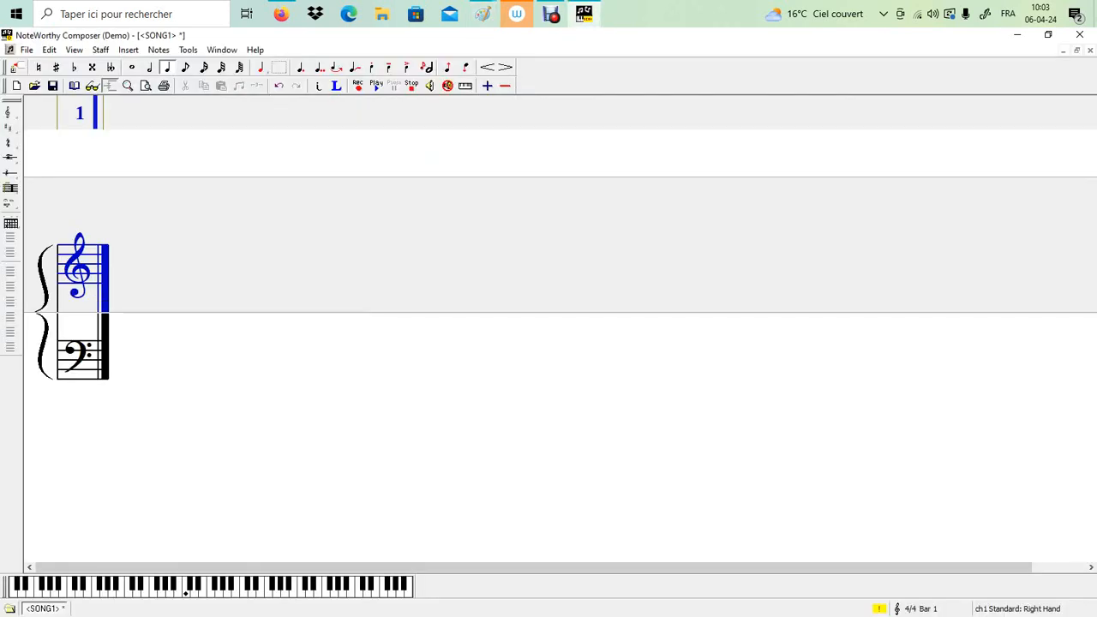
pyautogui.click(96, 264)
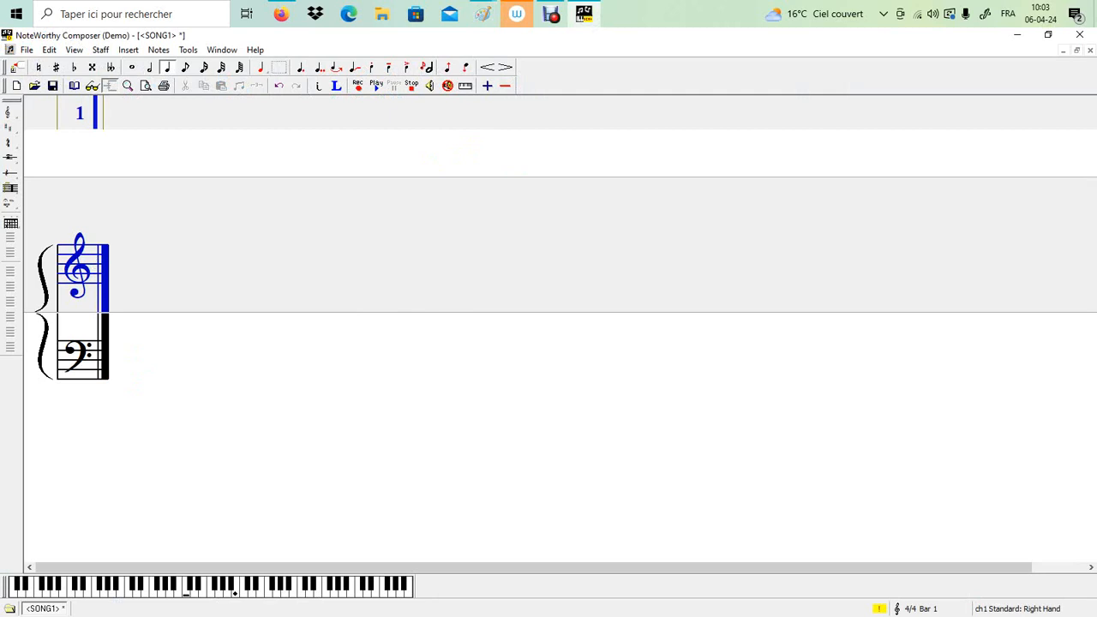
pyautogui.press('super+h')
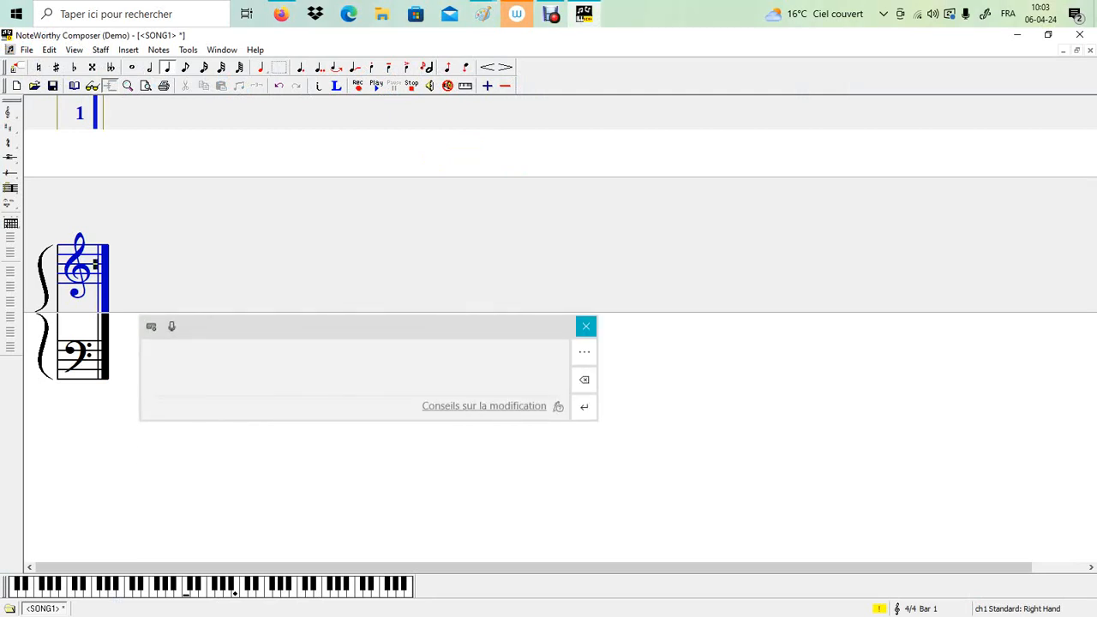
pyautogui.click(586, 326)
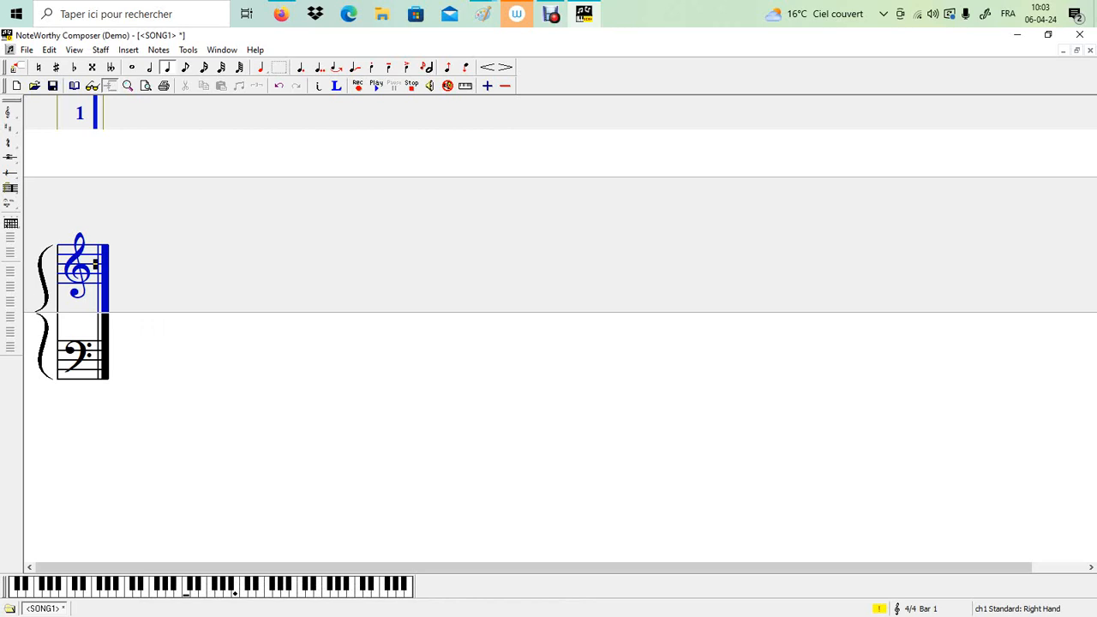
pyautogui.rightClick(98, 270)
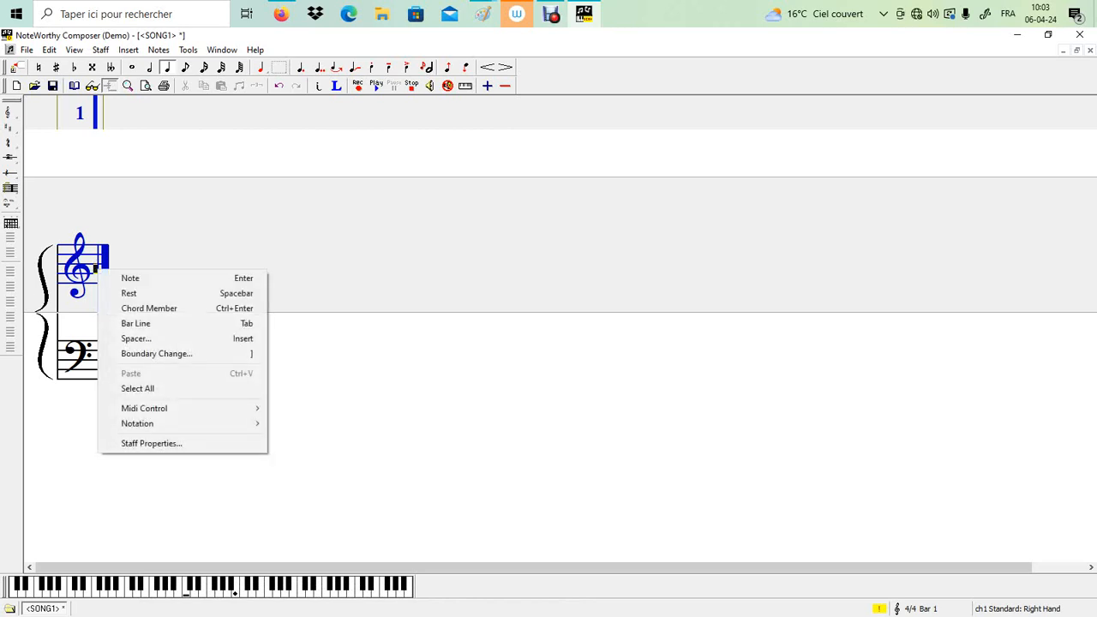
pyautogui.click(97, 240)
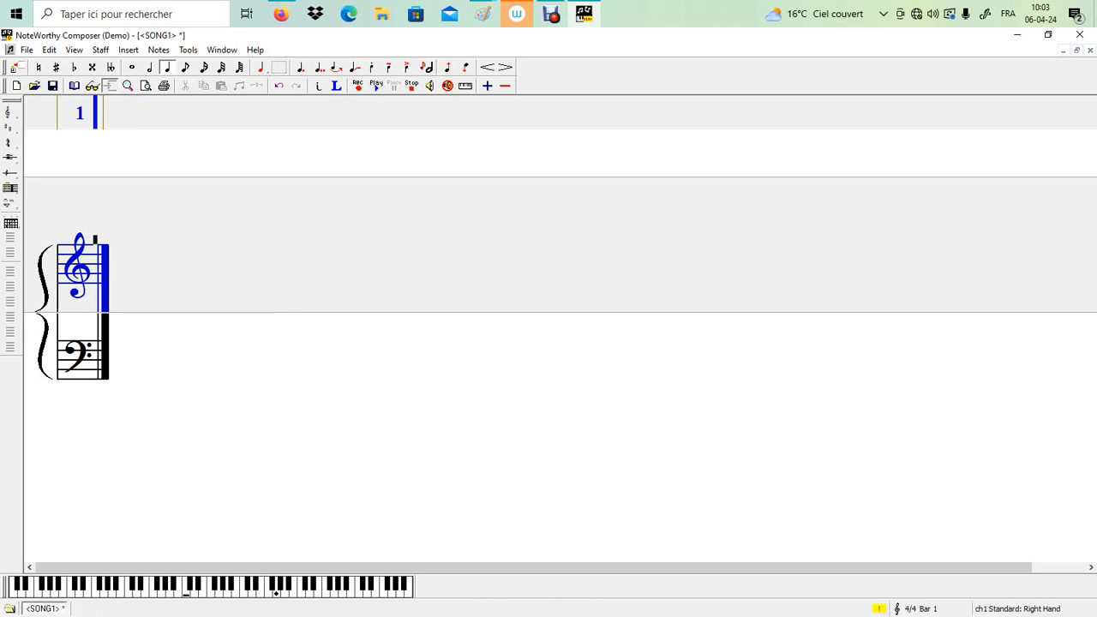
# Step: Insert a C major key signature on the treble staff
pyautogui.click(10, 128)
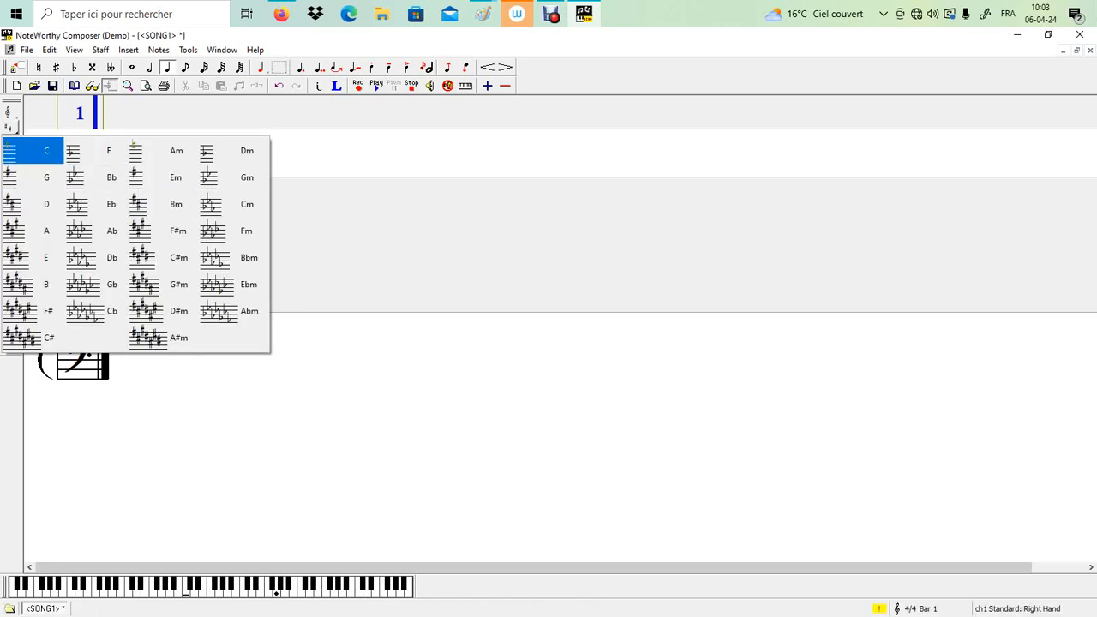
pyautogui.click(33, 151)
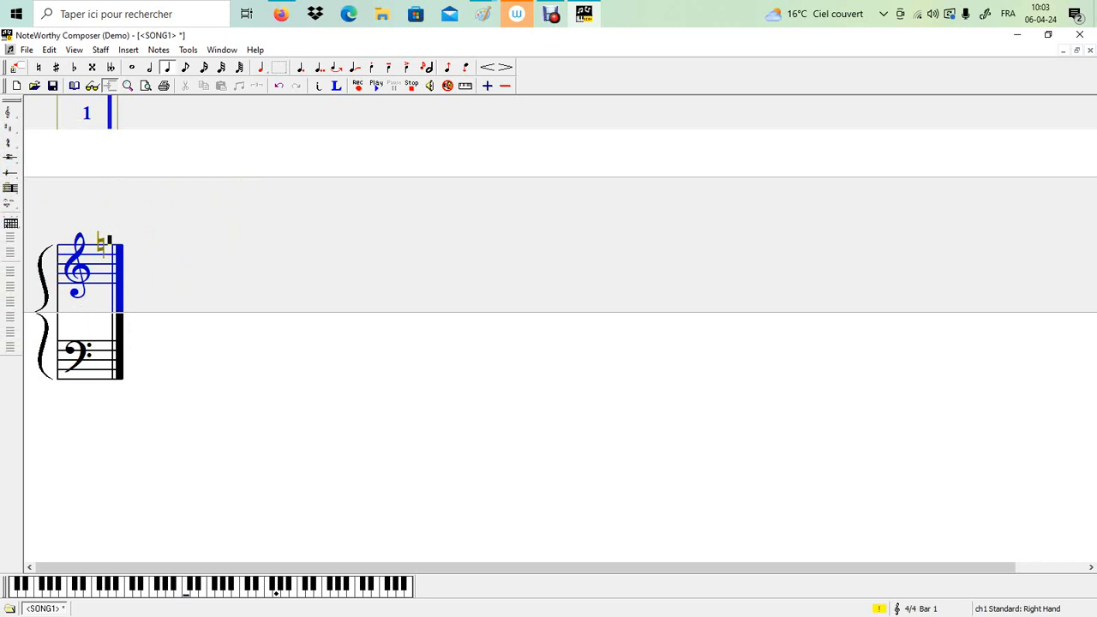
# Step: Switch back to Paint and, in purple, write "do" above "gamme majeur" and "0# et 0b" below it
pyautogui.click(482, 14)
pyautogui.click(556, 85)
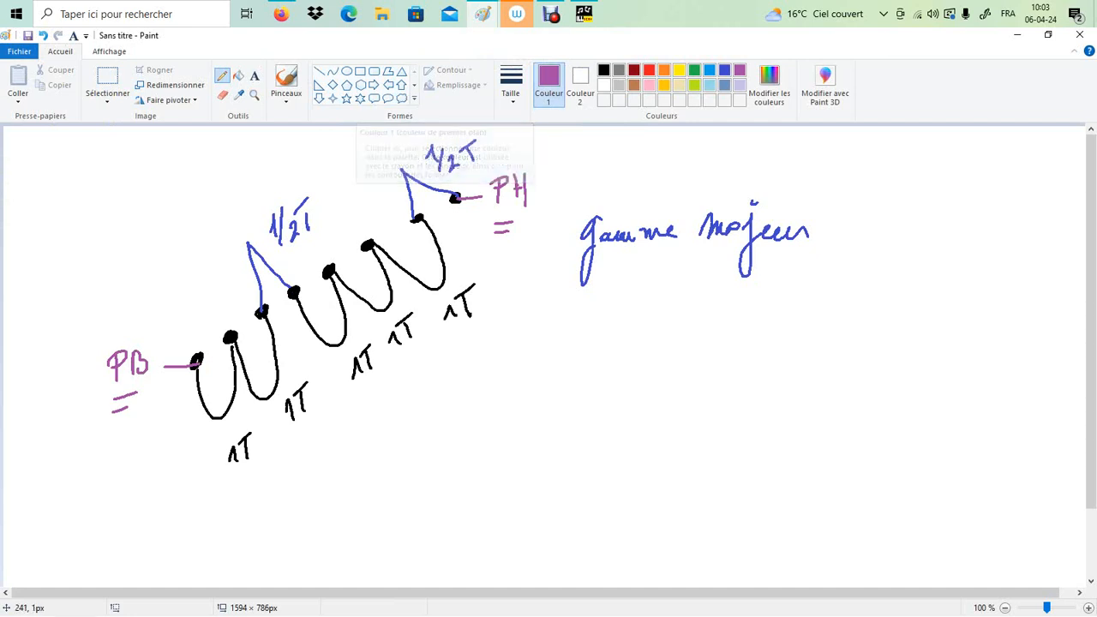
pyautogui.moveTo(648, 310)
pyautogui.mouseDown()
pyautogui.moveTo(639, 326)
pyautogui.moveTo(650, 312)
pyautogui.mouseUp()
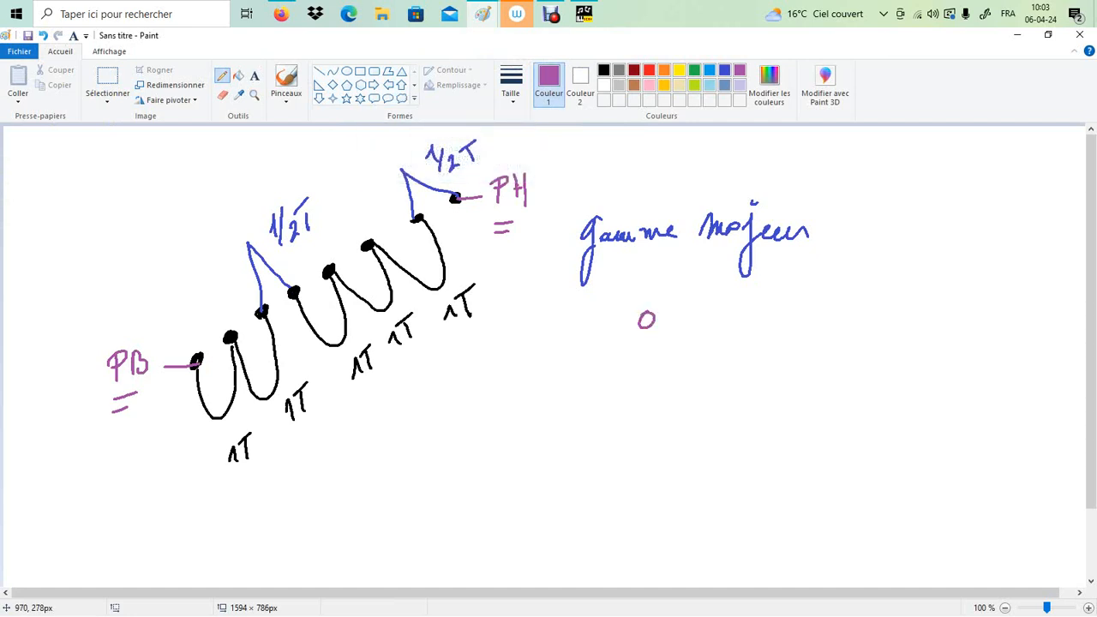
pyautogui.moveTo(662, 181)
pyautogui.mouseDown()
pyautogui.moveTo(665, 193)
pyautogui.moveTo(689, 187)
pyautogui.mouseUp()
pyautogui.moveTo(670, 305); pyautogui.dragTo(669, 338)
pyautogui.moveTo(657, 321); pyautogui.dragTo(675, 319)
pyautogui.moveTo(656, 330); pyautogui.dragTo(731, 328)
pyautogui.moveTo(722, 311); pyautogui.dragTo(789, 326)
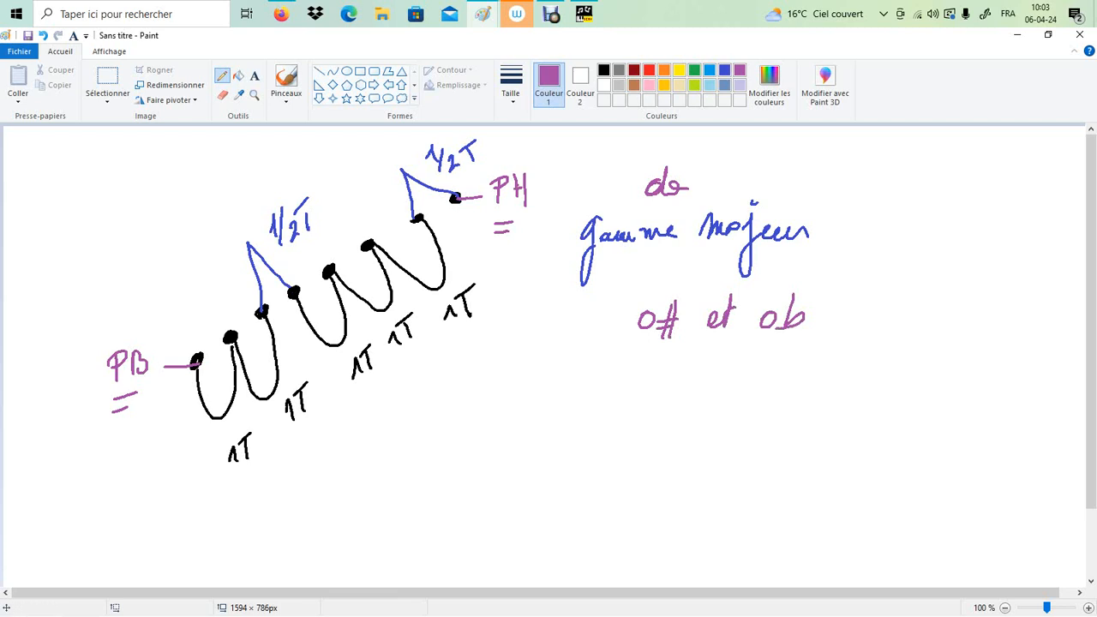
# Step: Switch to NoteWorthy Composer and insert a 4/4 time signature in the standard style on the treble staff
pyautogui.click(583, 13)
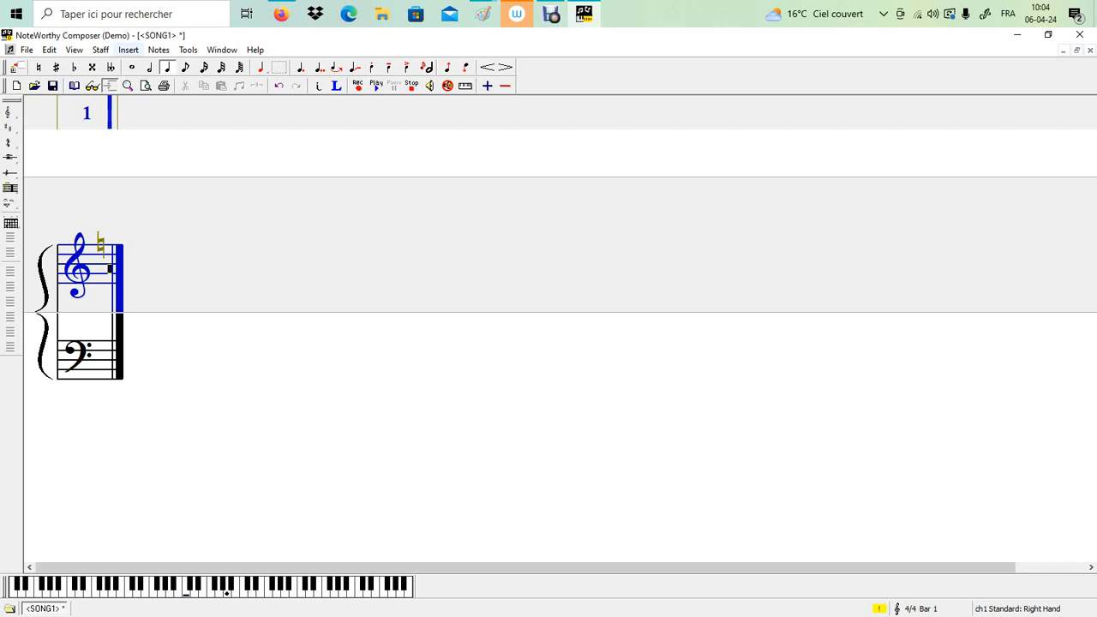
pyautogui.click(128, 50)
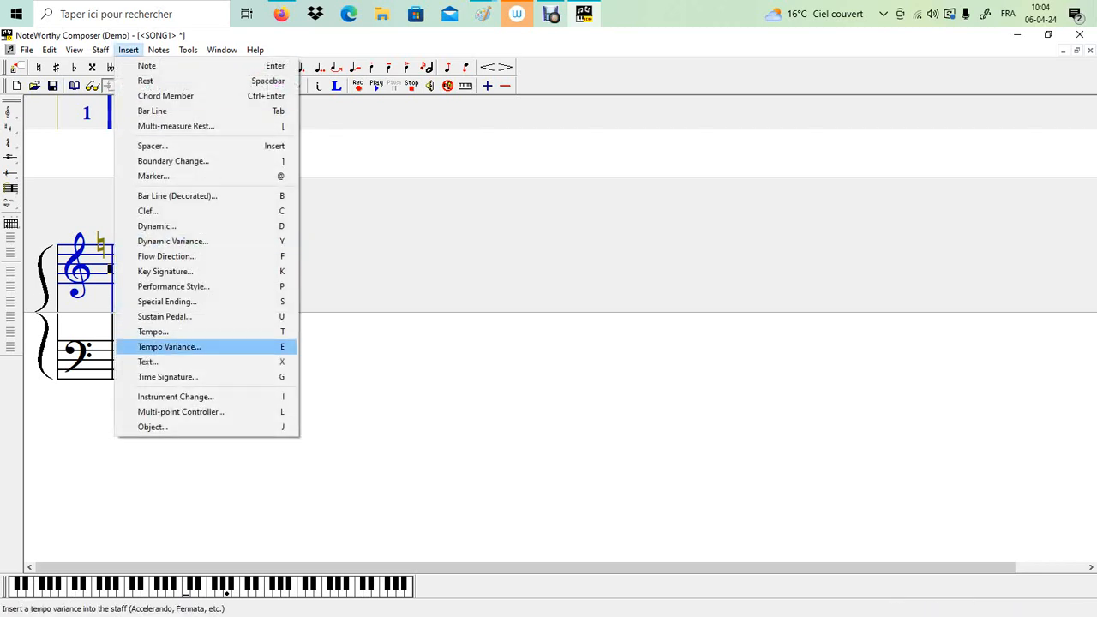
pyautogui.press('Down')
pyautogui.press('Down')
pyautogui.press('Return')
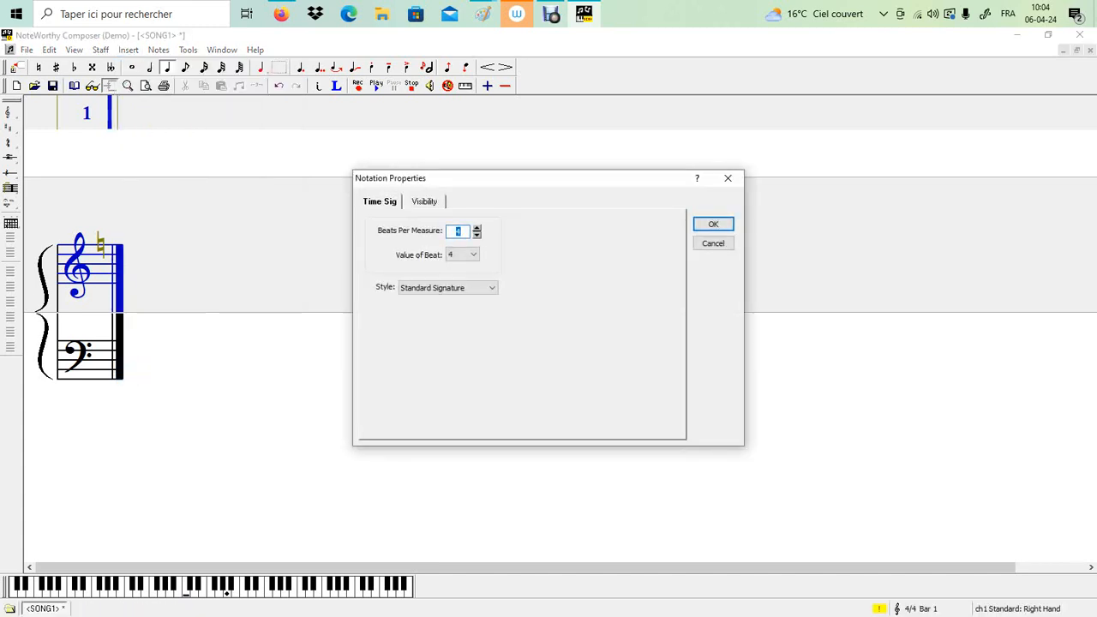
pyautogui.press('Return')
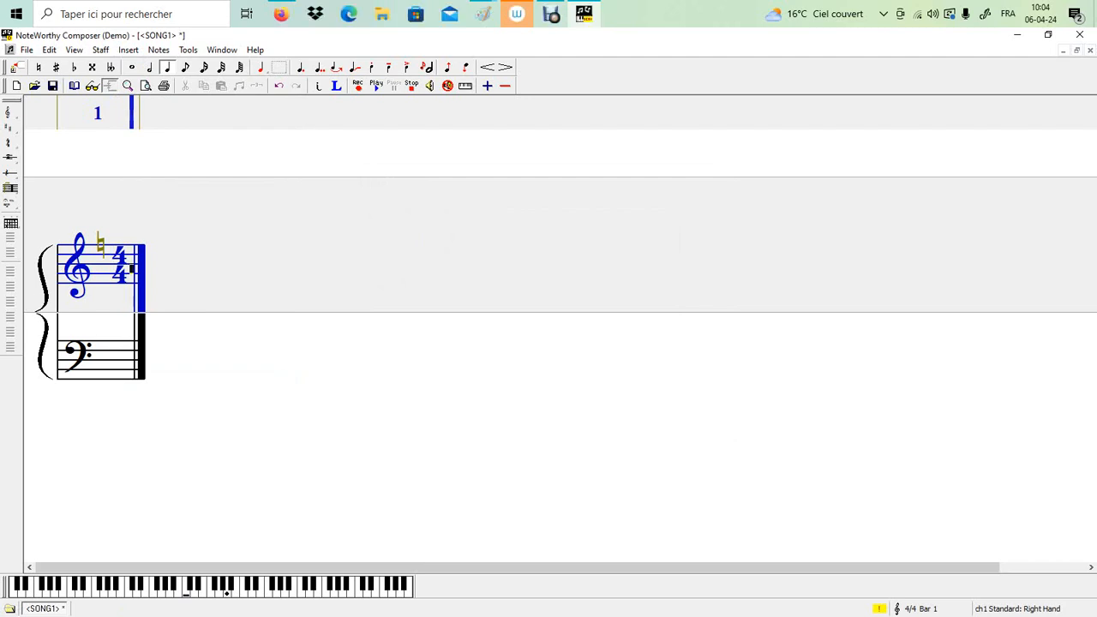
# Step: Insert the same 4/4 time signature on the bass staff
pyautogui.hotkey('ctrl', 'Down')
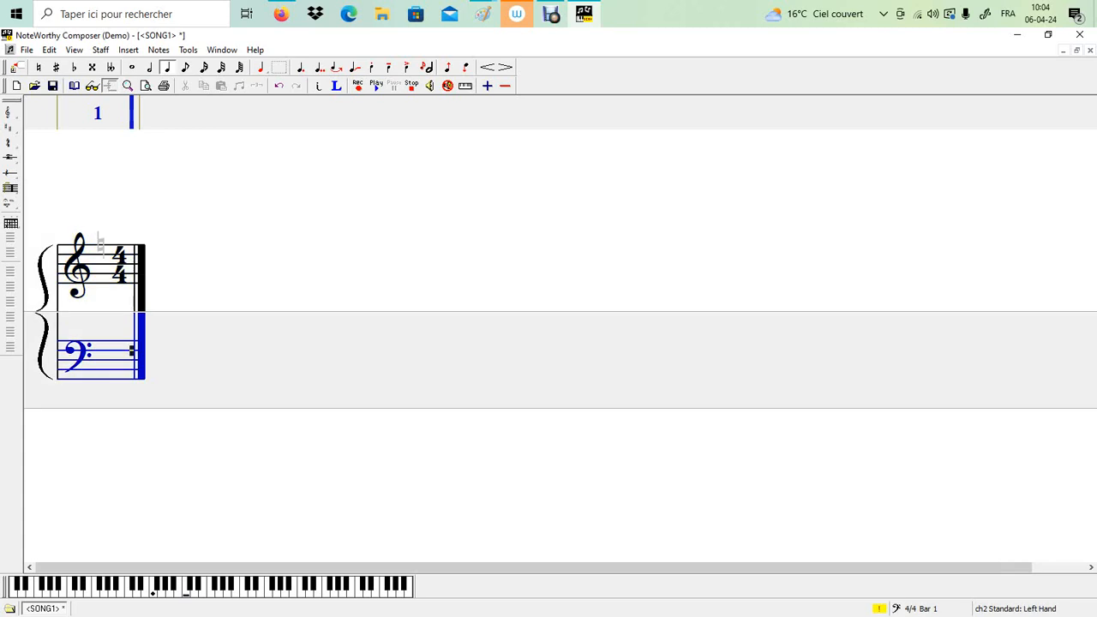
pyautogui.click(129, 49)
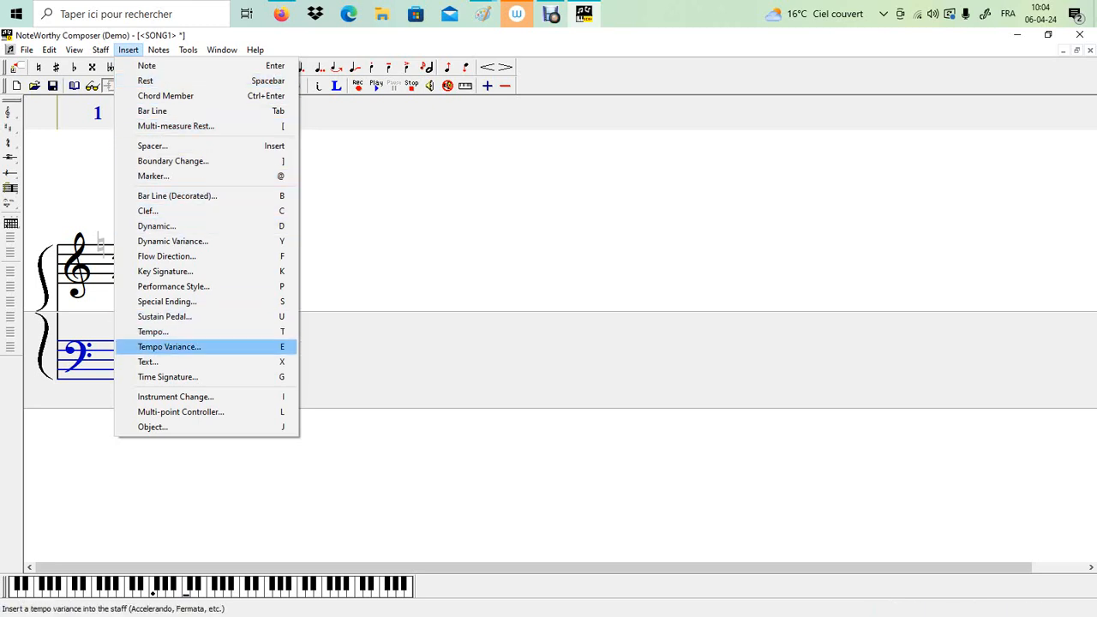
pyautogui.press('Return')
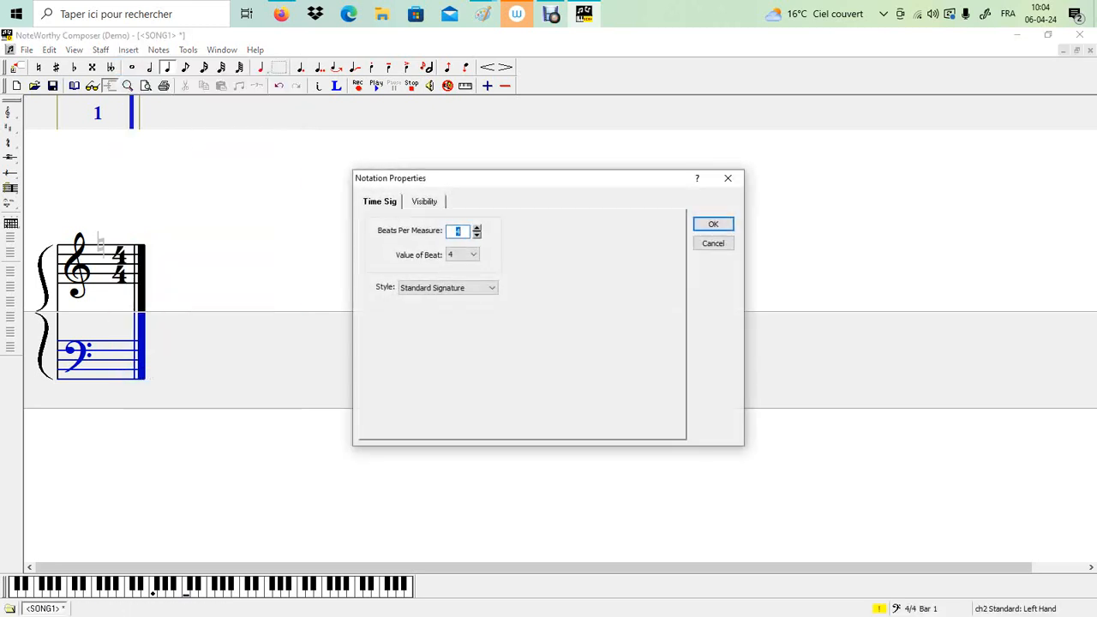
pyautogui.press('Return')
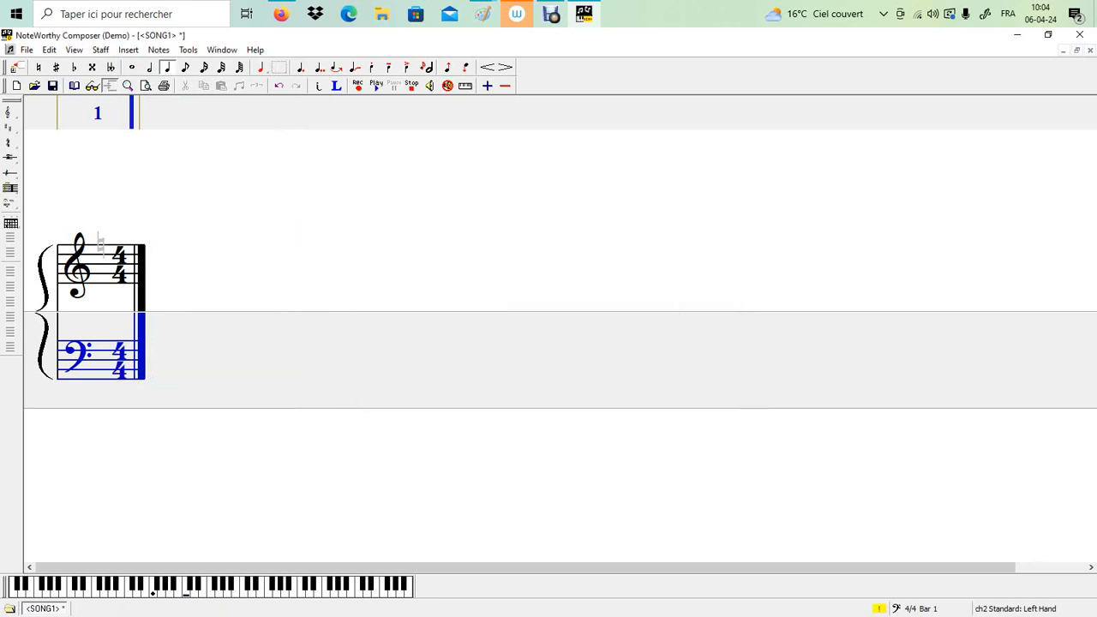
# Step: Insert a decorated bar line with the Double style on the treble staff, after the time signature
pyautogui.hotkey('ctrl', 'Up')
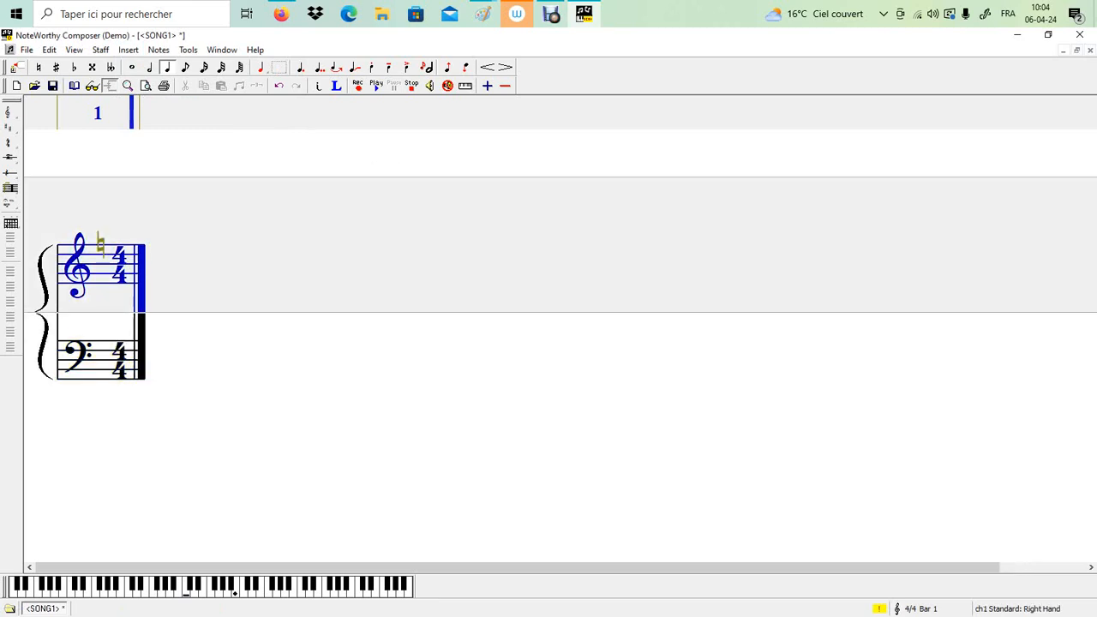
pyautogui.hotkey('alt', 'i')
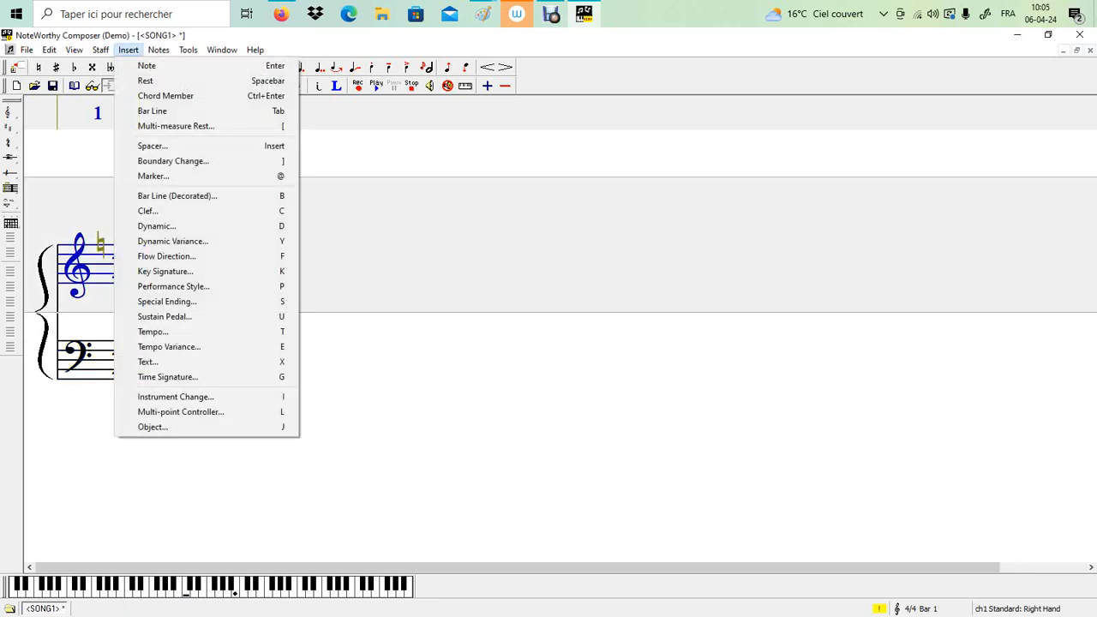
pyautogui.press('Down')
pyautogui.press('Down')
pyautogui.press('Down')
pyautogui.press('Down')
pyautogui.press('Down')
pyautogui.press('Down')
pyautogui.press('Down')
pyautogui.press('Down')
pyautogui.press('Down')
pyautogui.press('Return')
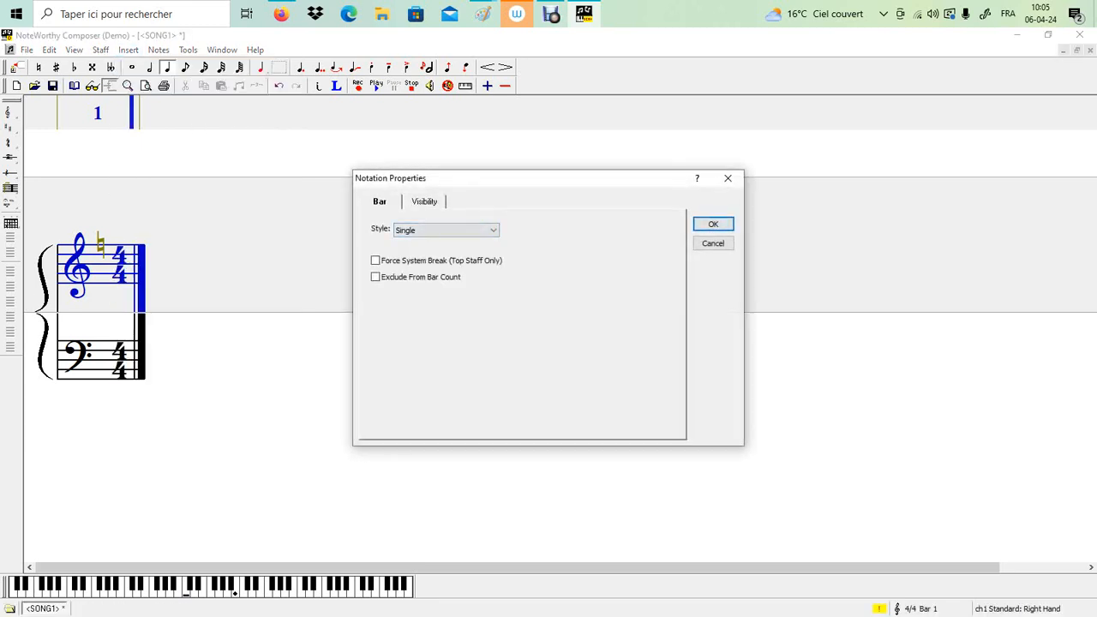
pyautogui.hotkey('alt', 'Down')
pyautogui.press('Down')
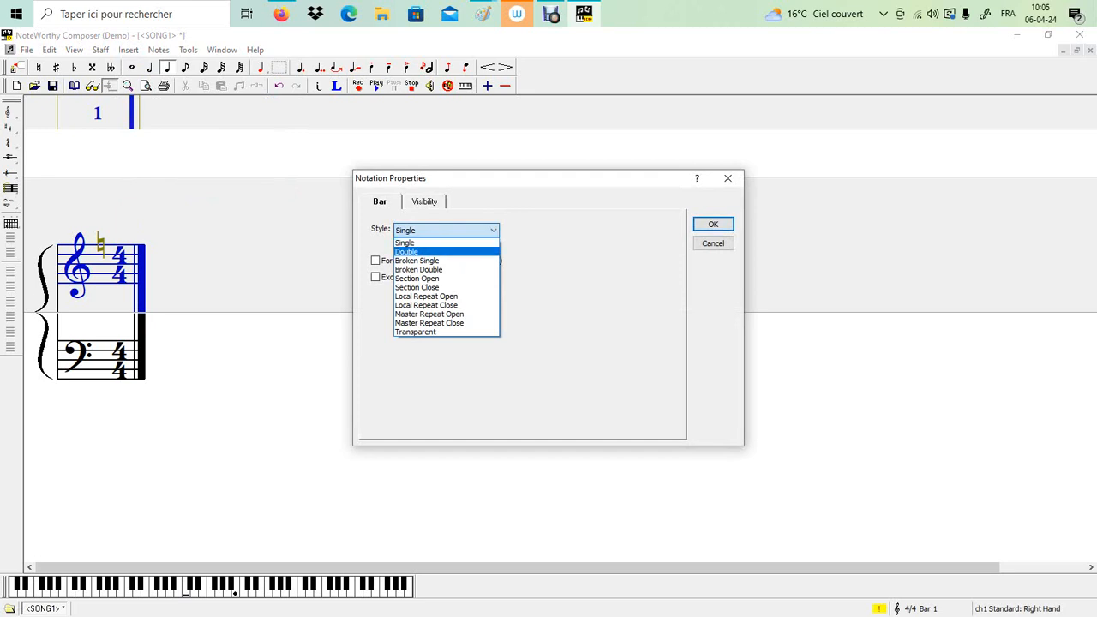
pyautogui.press('Return')
pyautogui.press('Return')
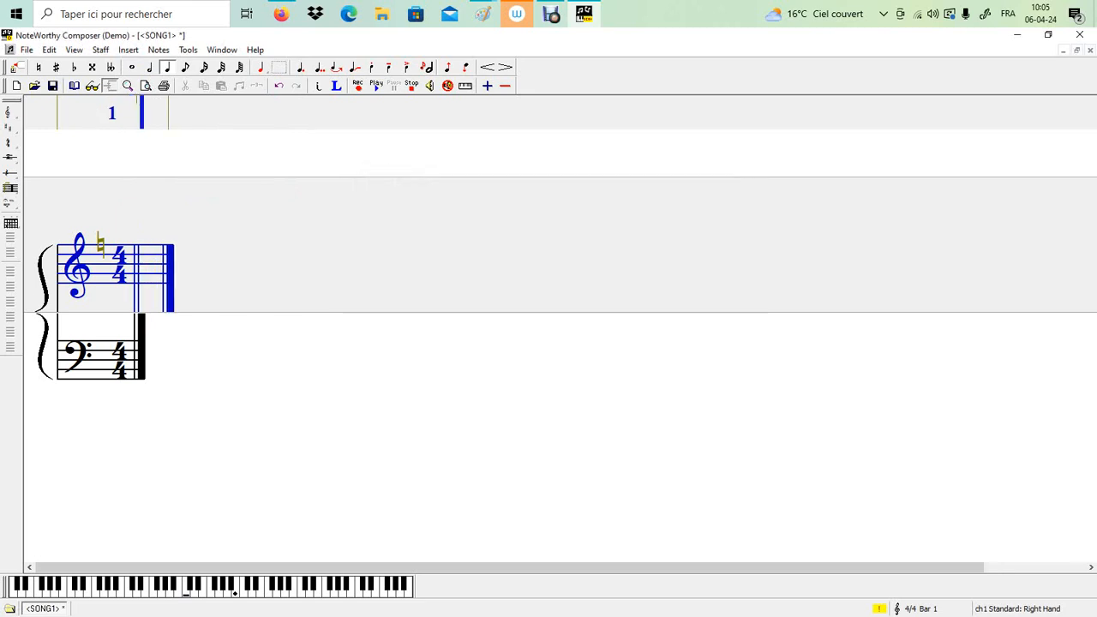
# Step: Insert a decorated bar line with the Double style on the bass staff, after the time signature
pyautogui.hotkey('ctrl', 'Down')
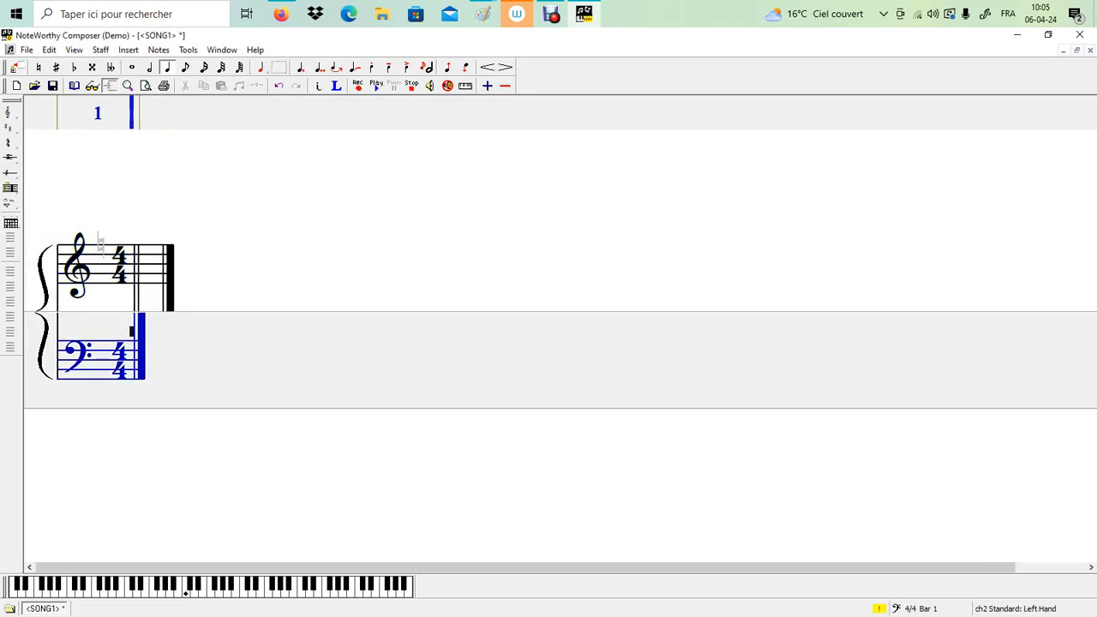
pyautogui.click(127, 49)
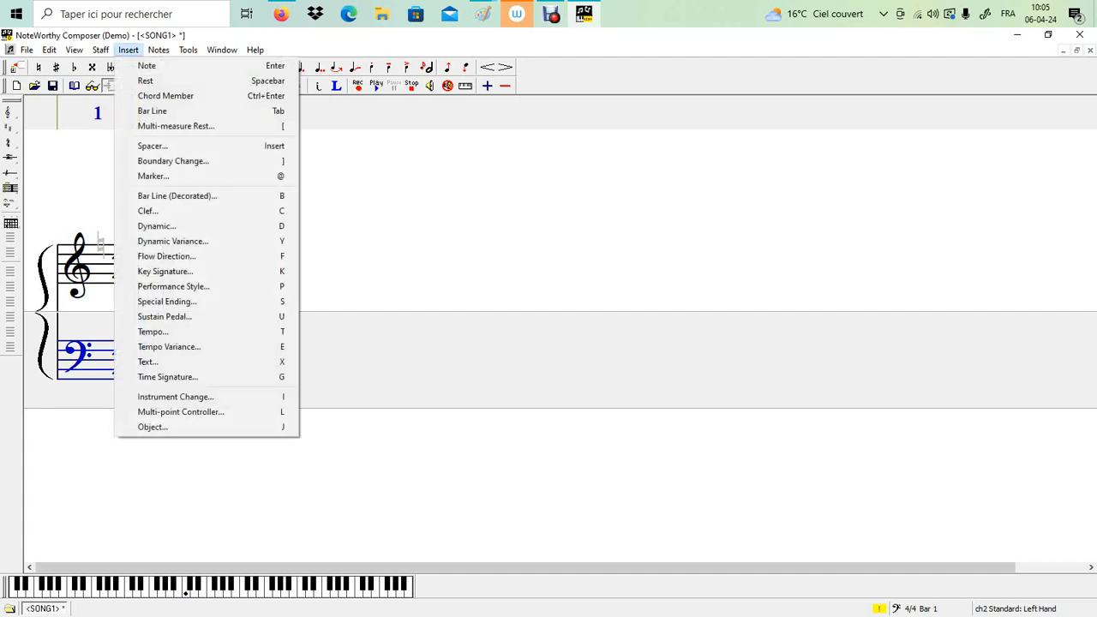
pyautogui.click(176, 195)
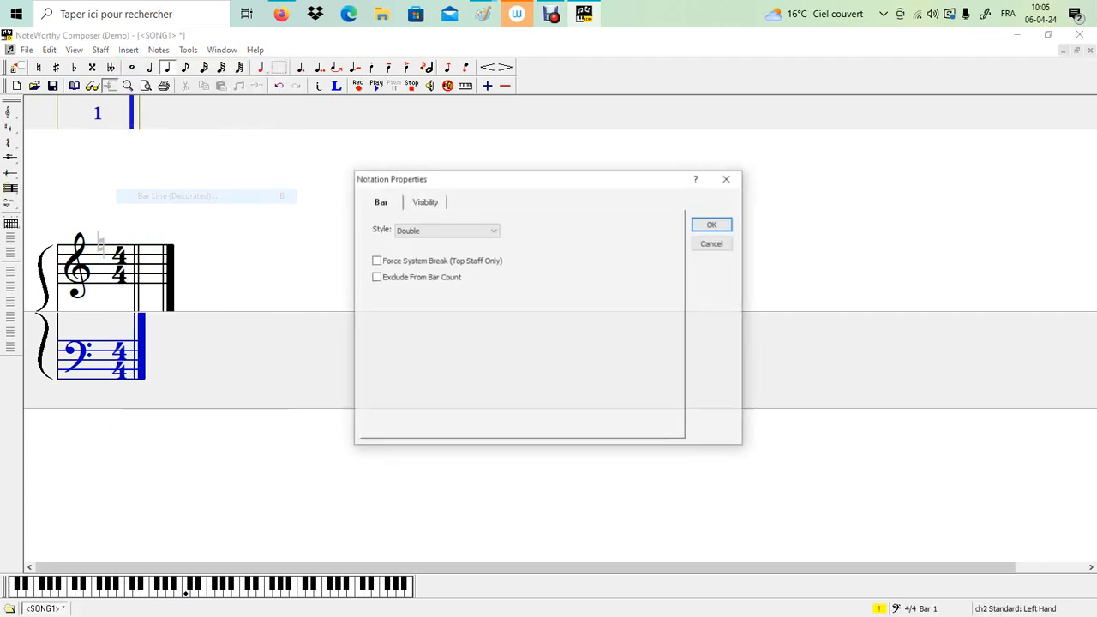
pyautogui.press('Return')
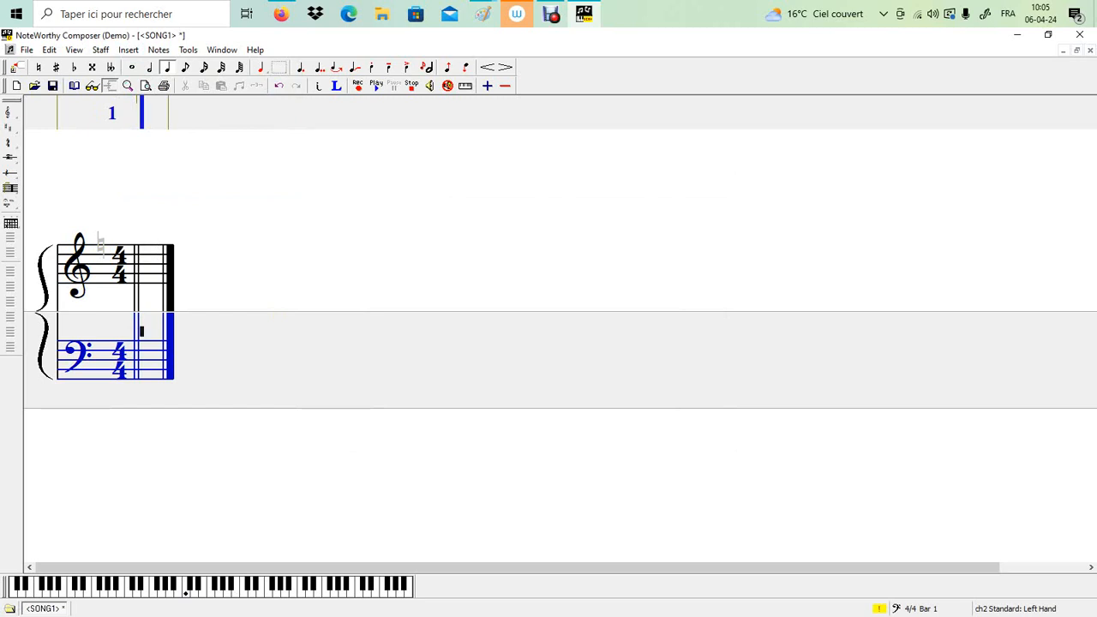
pyautogui.hotkey('ctrl', 'Up')
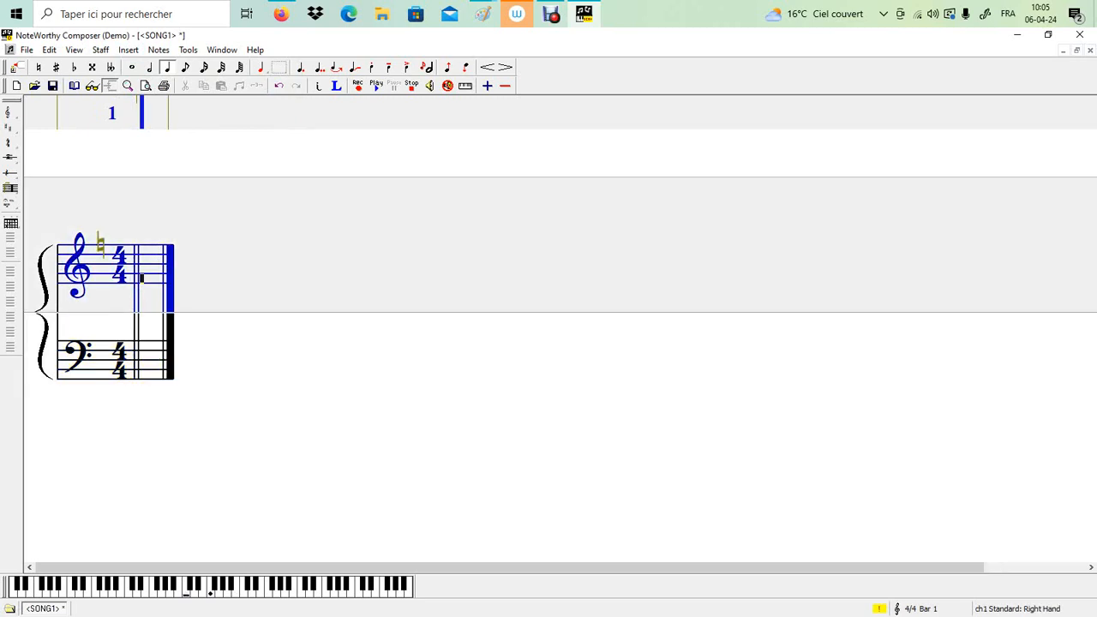
pyautogui.hotkey('ctrl', 'Down')
pyautogui.hotkey('ctrl', 'Up')
pyautogui.hotkey('ctrl', 'Down')
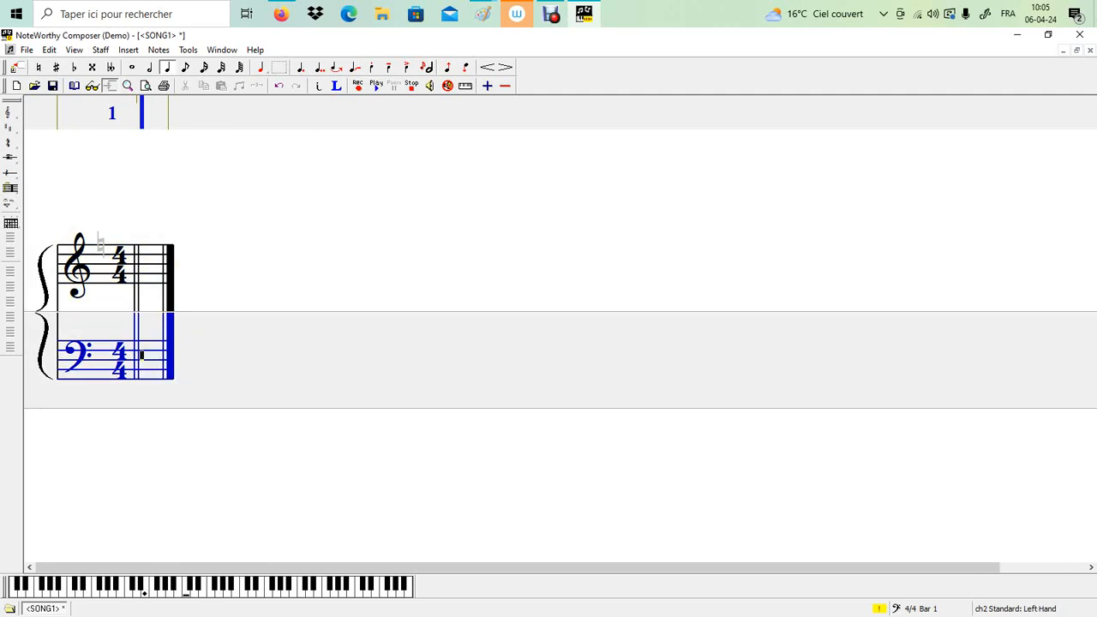
# Step: Enter quarter notes middle C and D on the treble staff, right after the double bar line
pyautogui.hotkey('ctrl', 'Up')
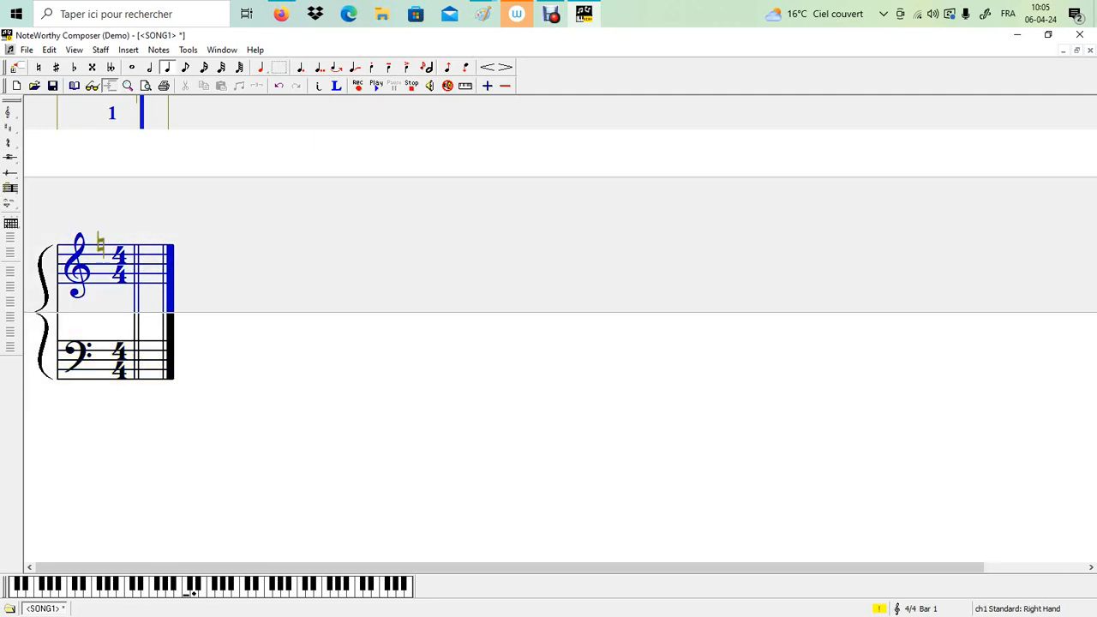
pyautogui.press('space')
pyautogui.press('Return')
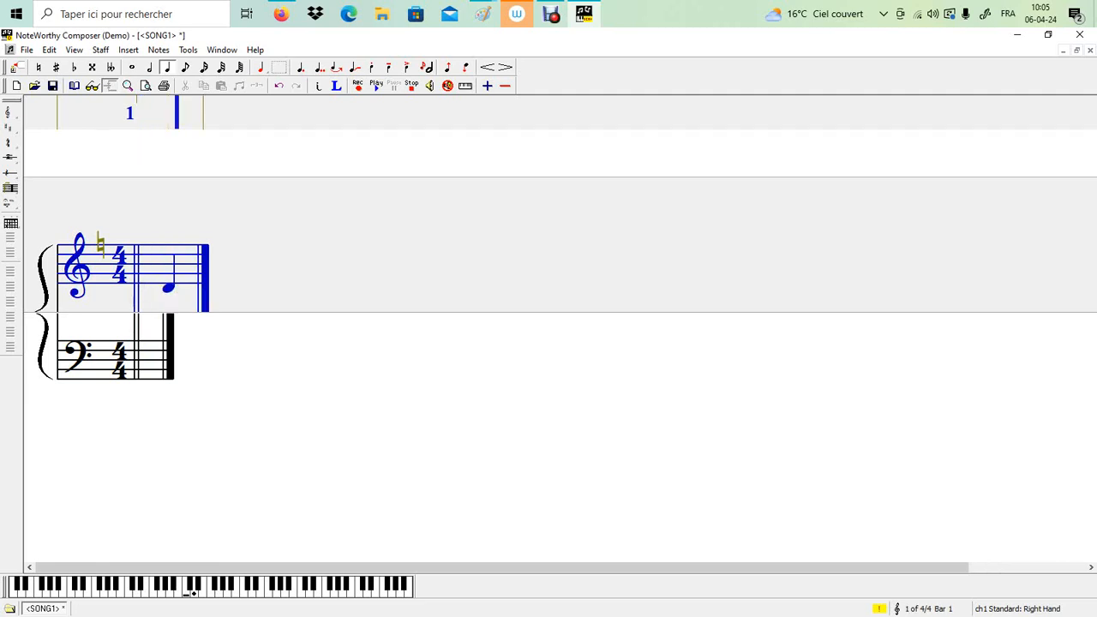
pyautogui.press('Left')
pyautogui.press('Return')
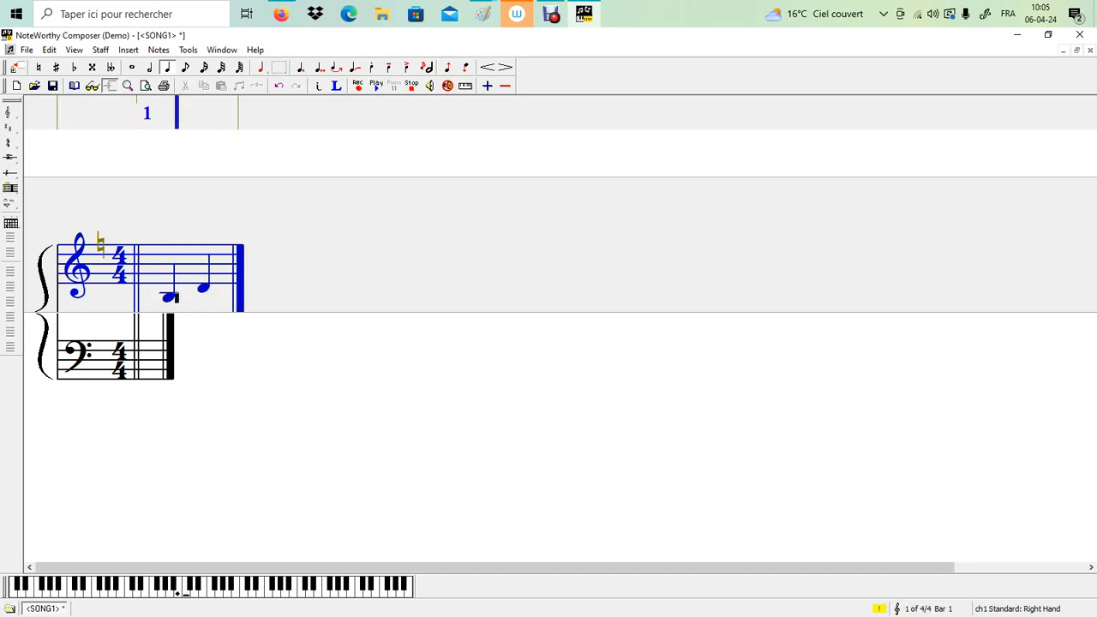
pyautogui.press('BackSpace')
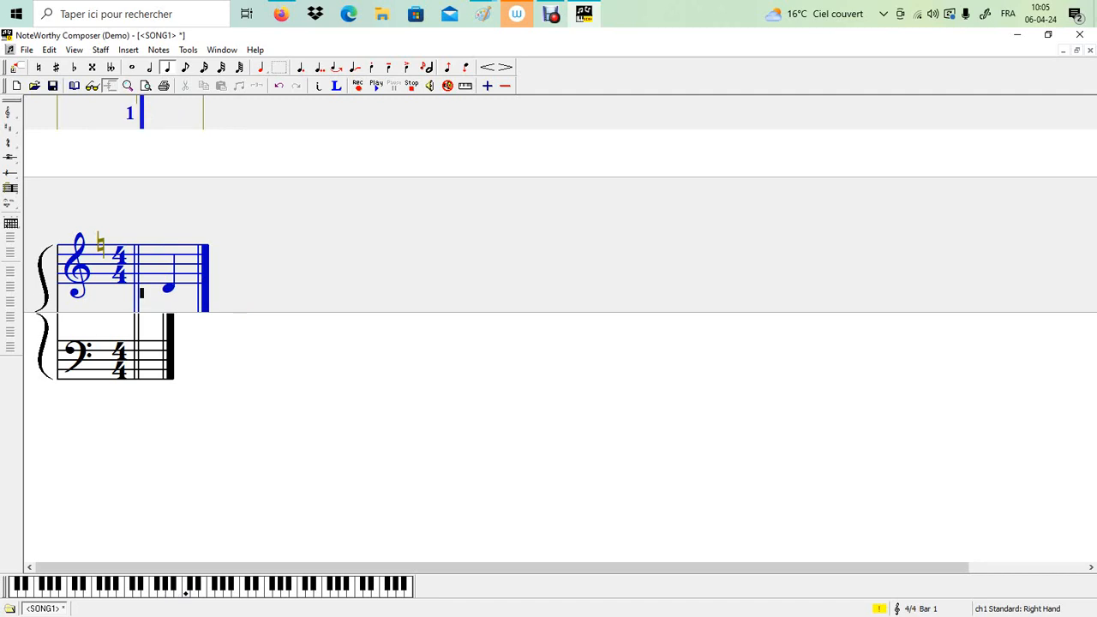
pyautogui.press('Return')
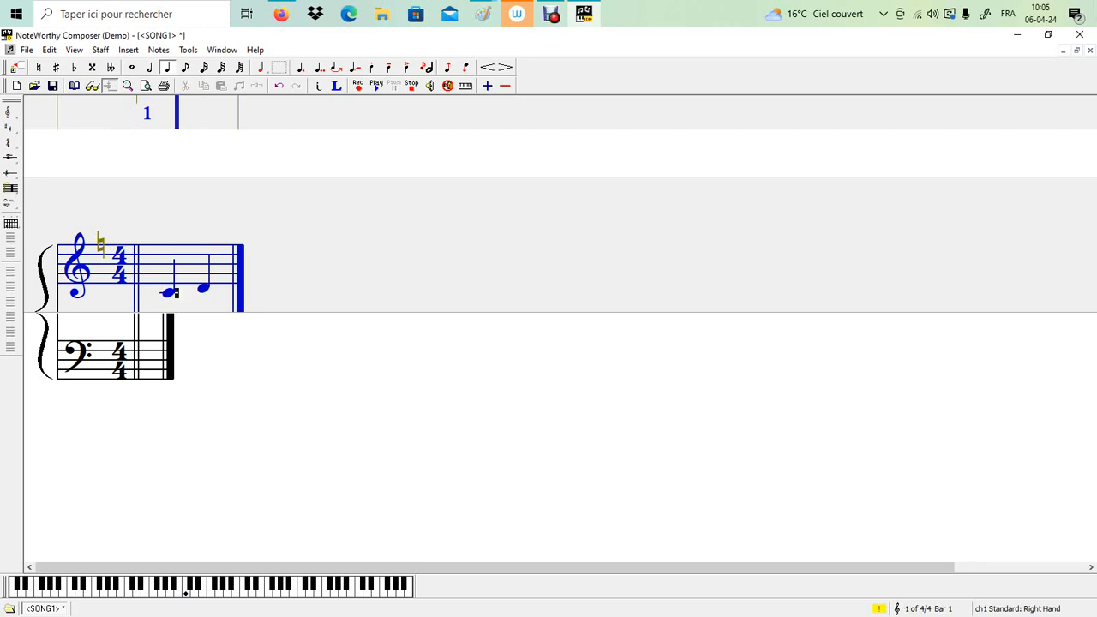
# Step: Continue the ascending scale on the treble staff with quarter notes E, F, G, A and B
pyautogui.press('Right')
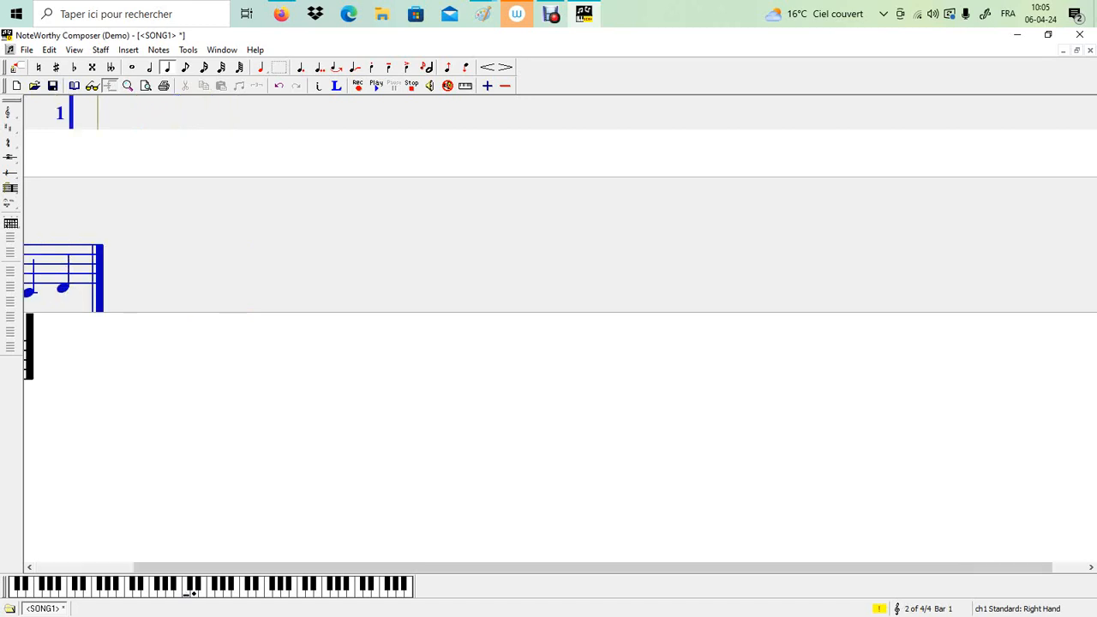
pyautogui.press('Return')
pyautogui.press('Up')
pyautogui.press('Return')
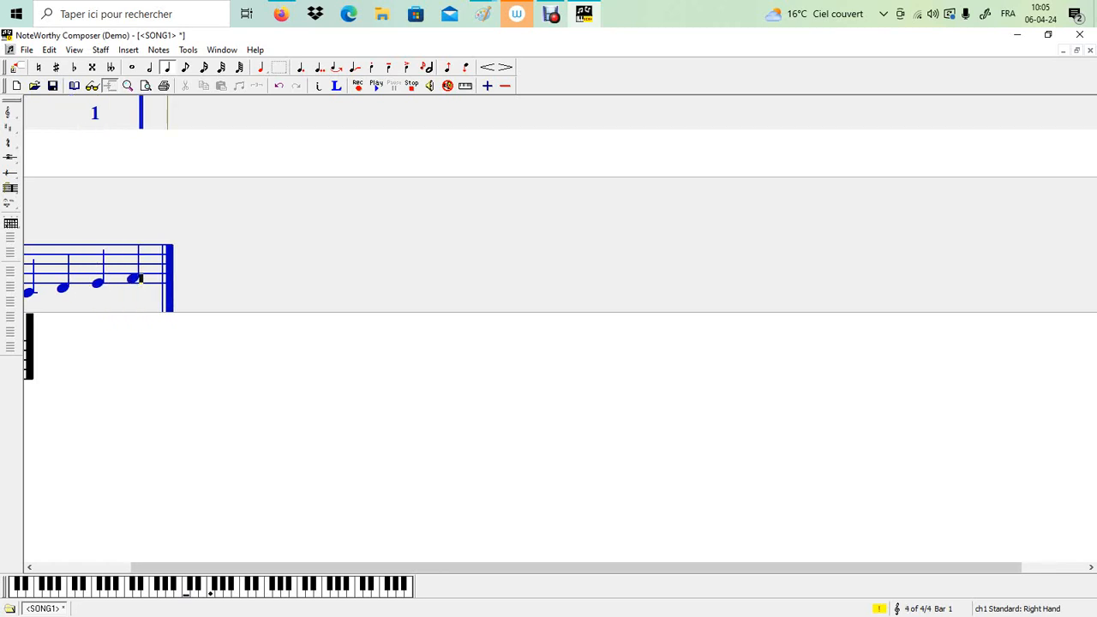
pyautogui.press('Up')
pyautogui.press('Return')
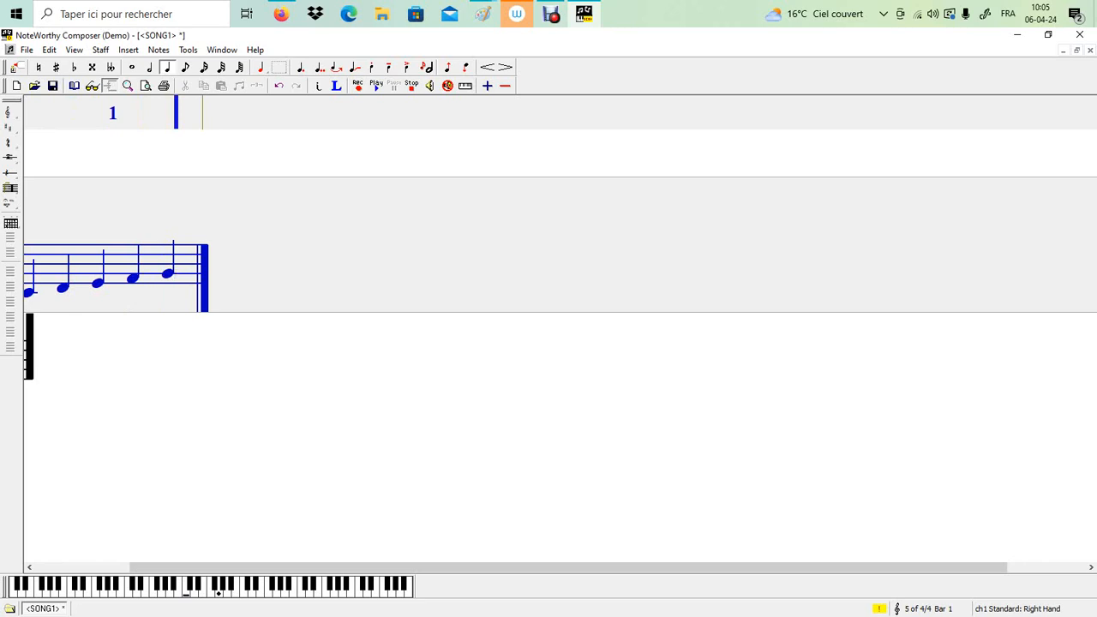
pyautogui.press('Return')
pyautogui.press('Up')
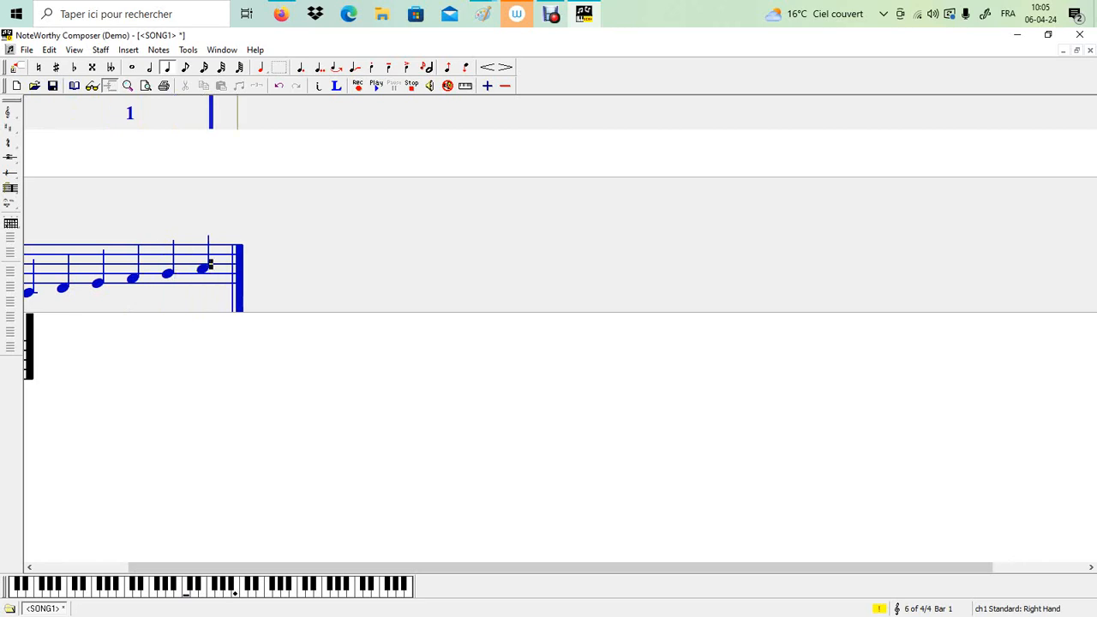
pyautogui.press('Return')
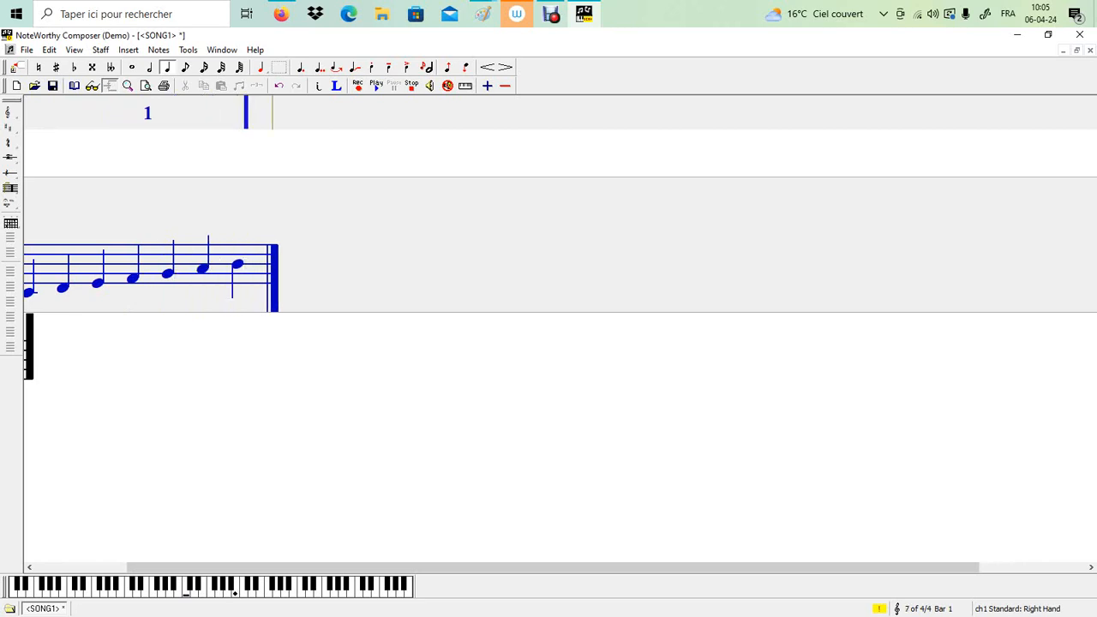
# Step: Try an eighth-note C after the B, delete it and return the note duration to quarter
pyautogui.press('Up')
pyautogui.press('8')
pyautogui.press('Return')
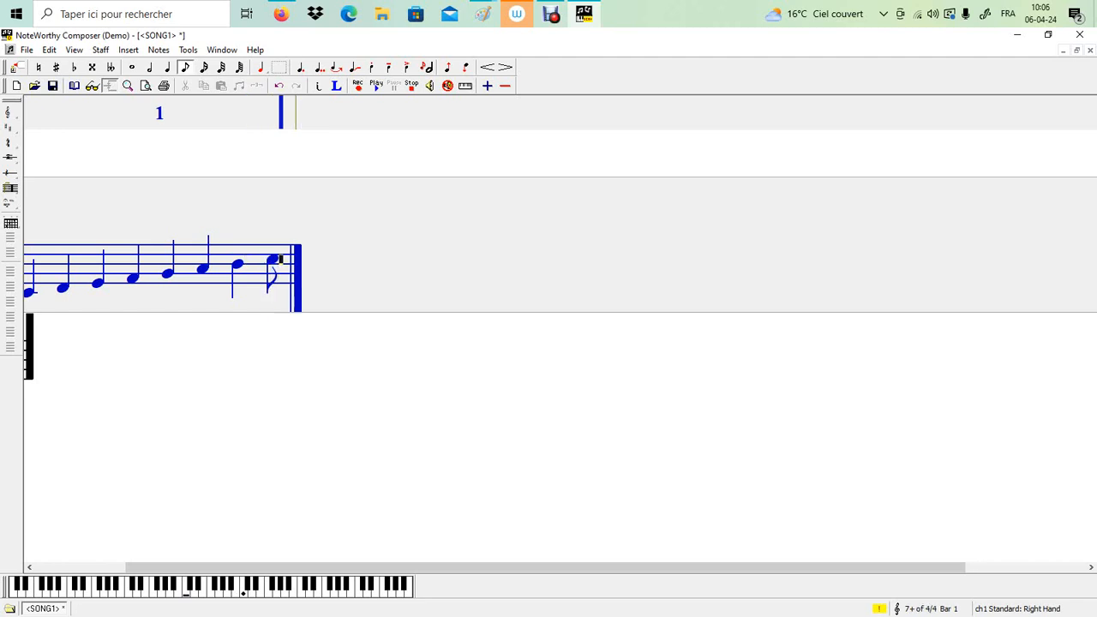
pyautogui.press('BackSpace')
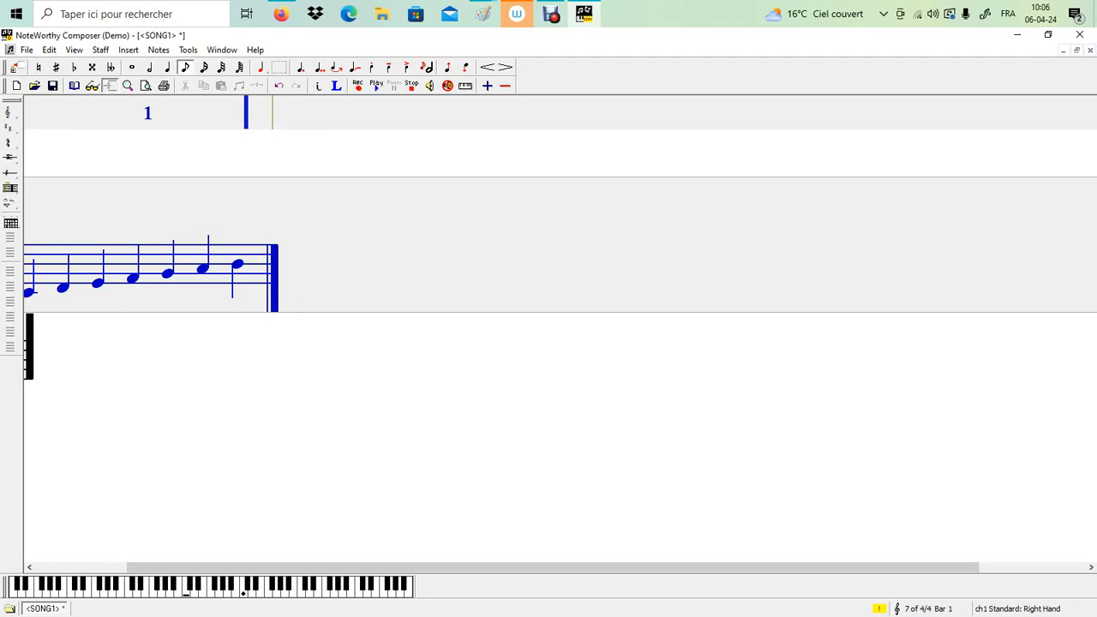
pyautogui.press('4')
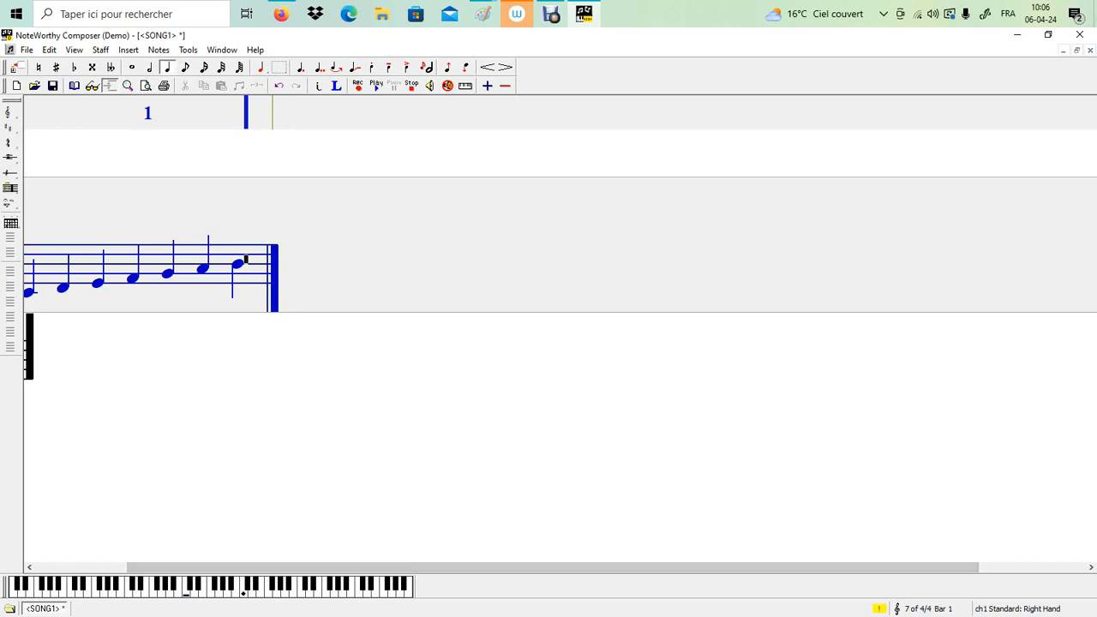
# Step: Try the whole, half, quarter, eighth, sixteenth and thirty-second durations, and pick the sharp accidental
pyautogui.moveTo(553, 567)
pyautogui.mouseDown()
pyautogui.moveTo(460, 567)
pyautogui.moveTo(552, 567)
pyautogui.mouseUp()
pyautogui.press('1')
pyautogui.press('2')
pyautogui.press('4')
pyautogui.press('8')
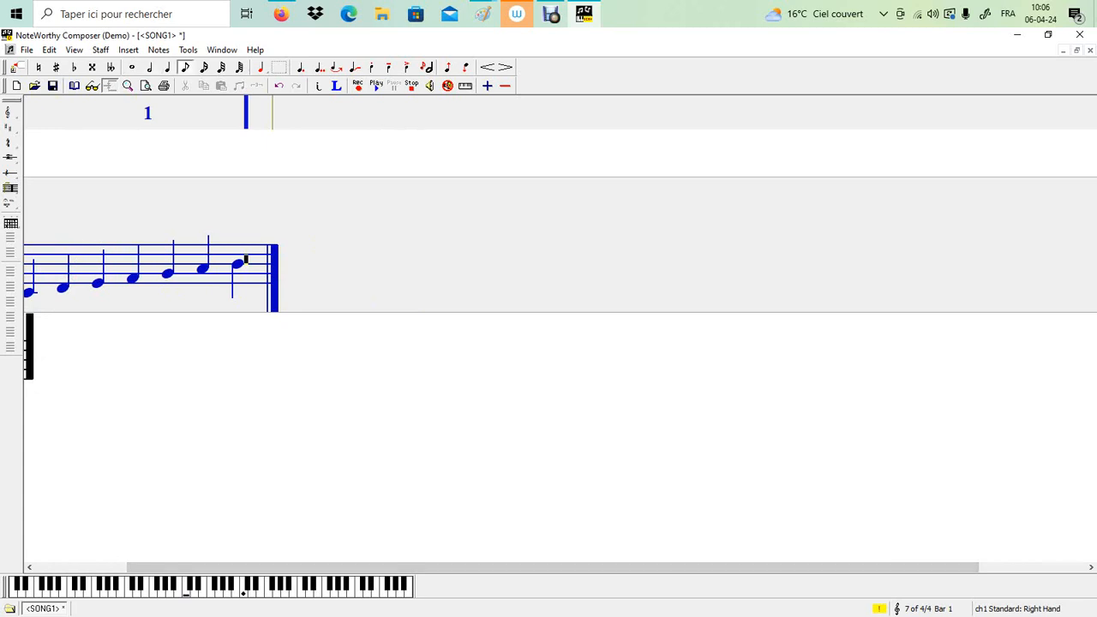
pyautogui.press('6')
pyautogui.press('3')
pyautogui.press('*')
pyautogui.press('-')
pyautogui.press('+')
pyautogui.moveTo(553, 567); pyautogui.dragTo(461, 567)
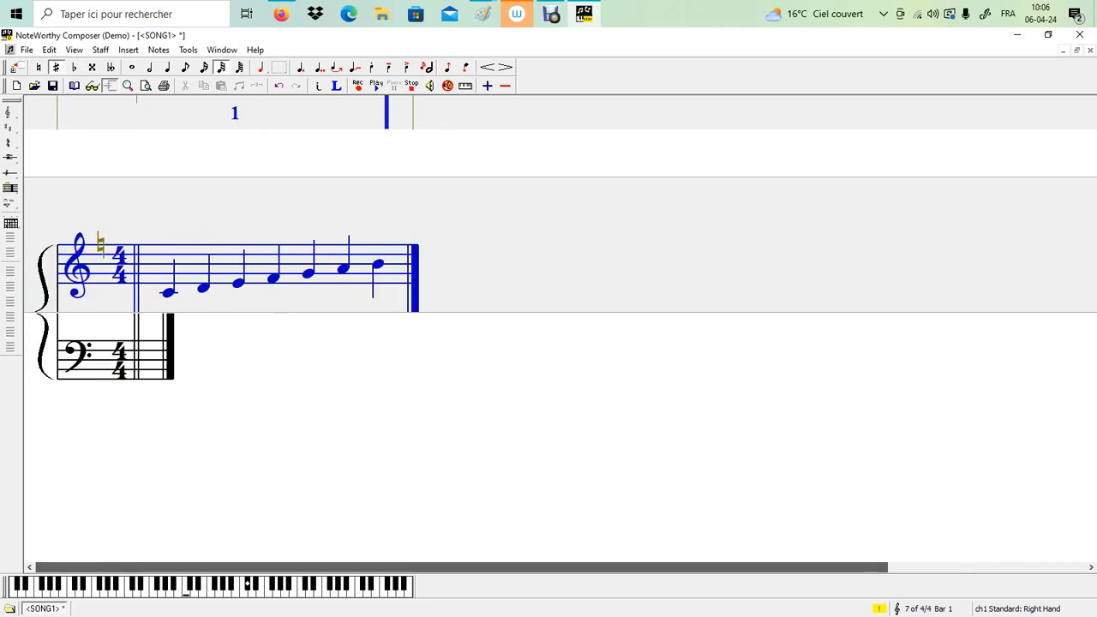
# Step: Try a thirty-second-note C sharp after the B on the treble staff and delete it
pyautogui.press('Home')
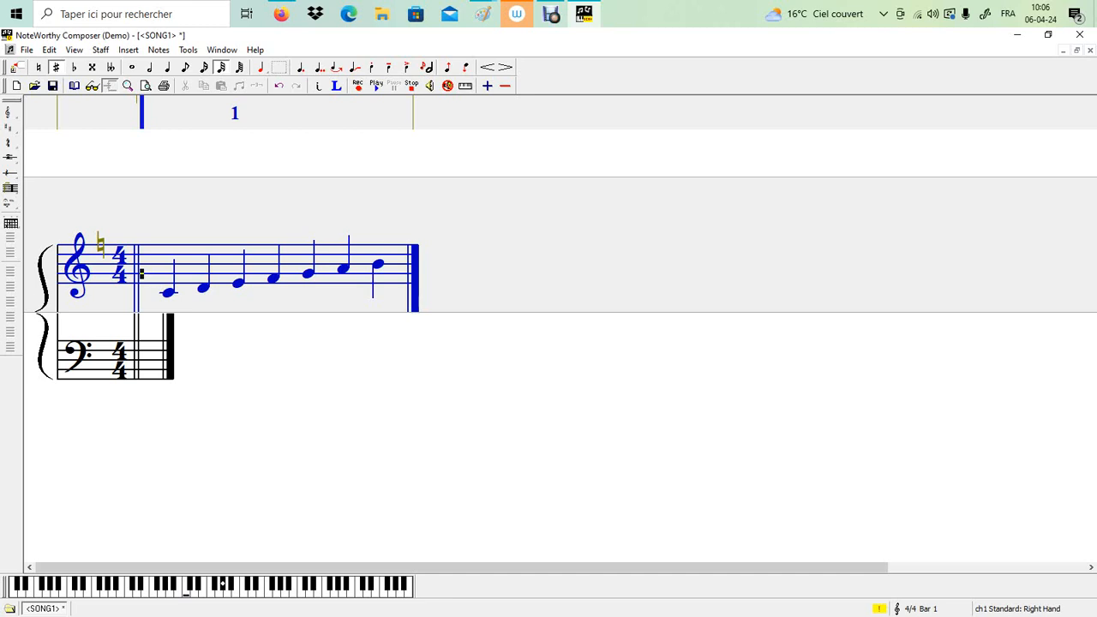
pyautogui.press('Right')
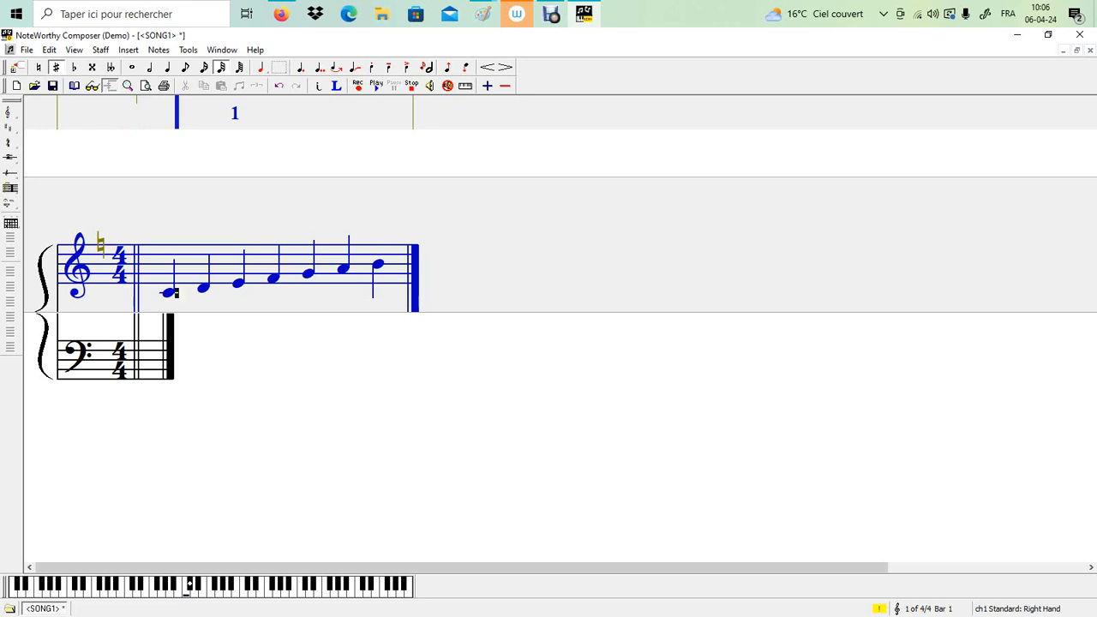
pyautogui.click(390, 260)
pyautogui.press('Return')
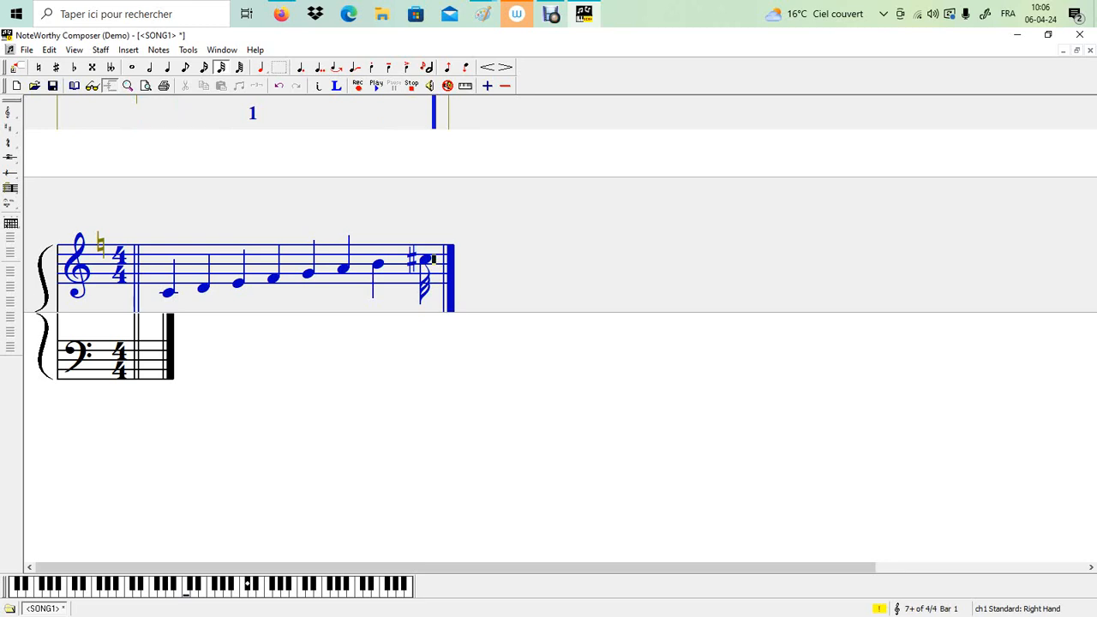
pyautogui.press('BackSpace')
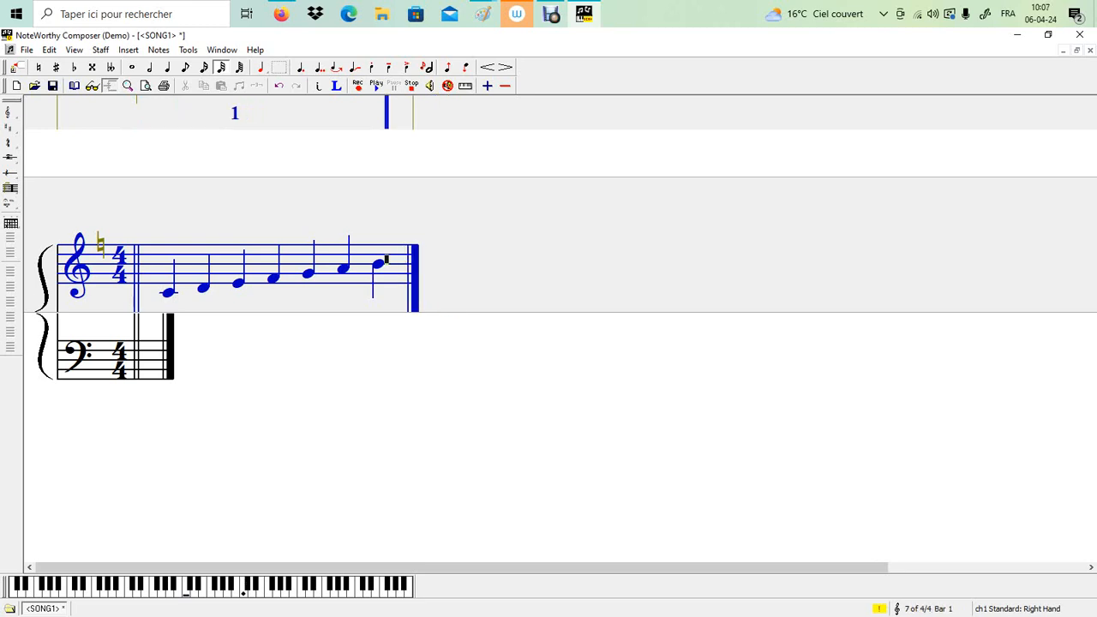
# Step: In quarter notes, add the upper C after the B, followed by the descending scale B, A, G, F, E, D, C
pyautogui.click(168, 68)
pyautogui.press('Return')
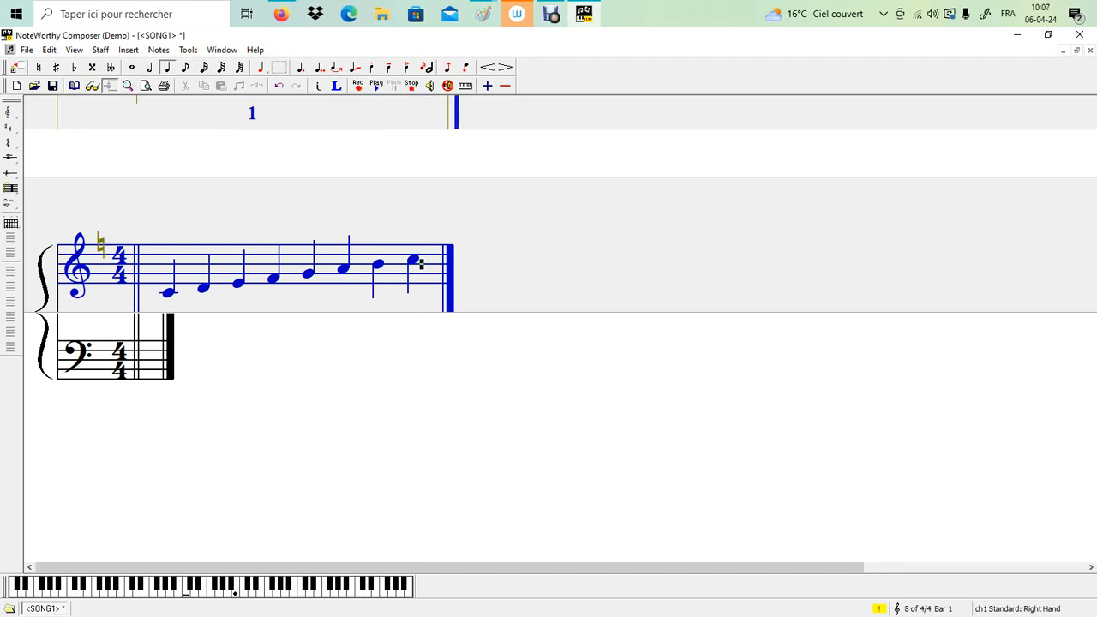
pyautogui.press('Return')
pyautogui.press('Return')
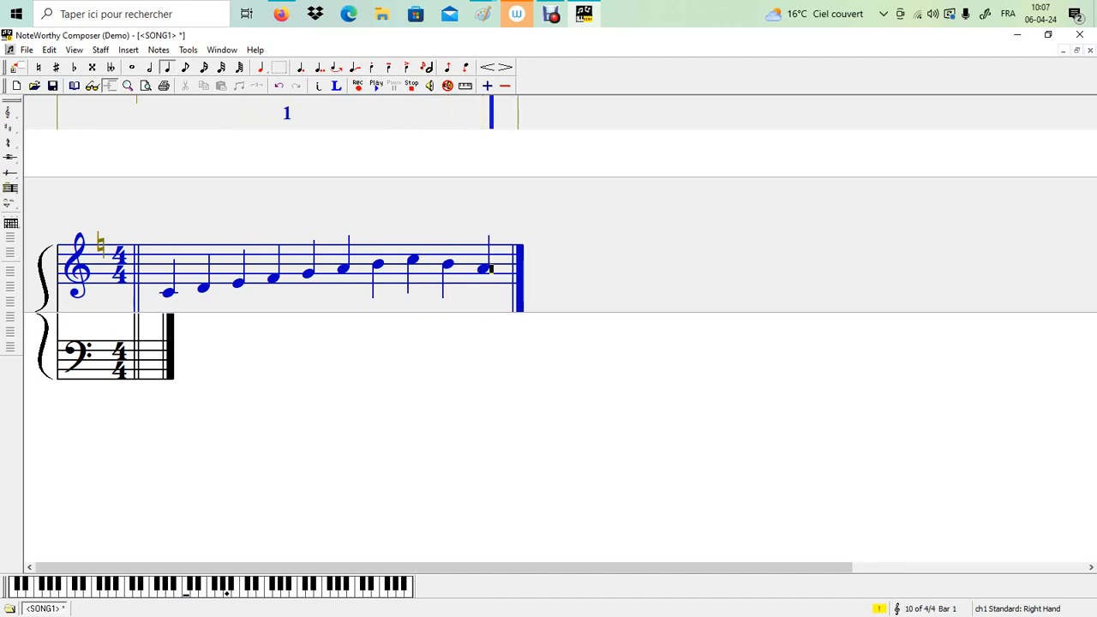
pyautogui.press('Return')
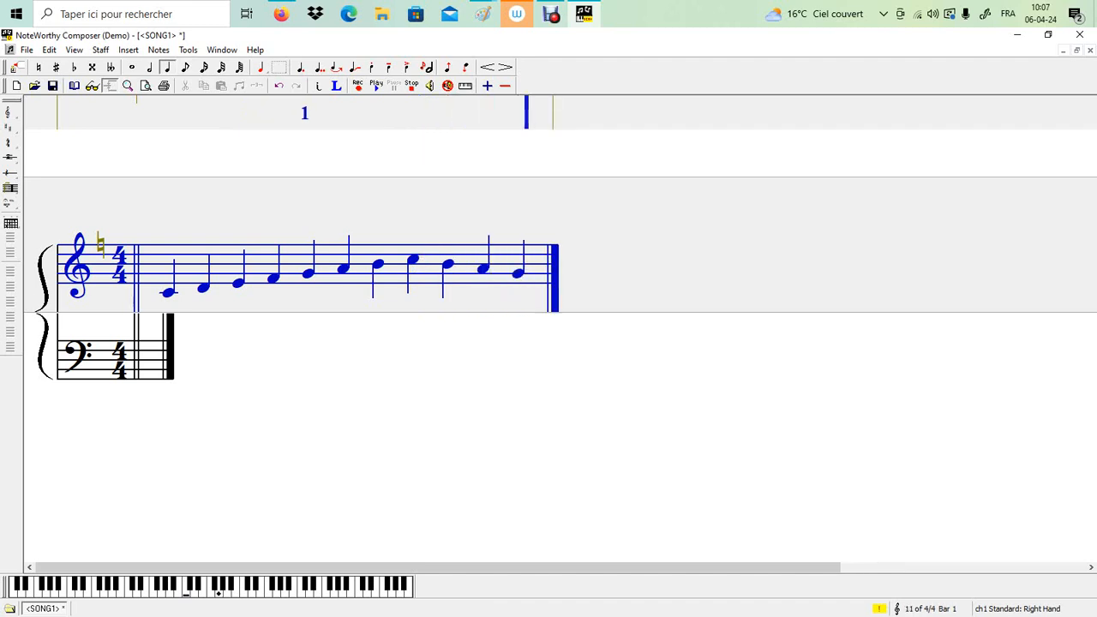
pyautogui.press('Down')
pyautogui.press('Return')
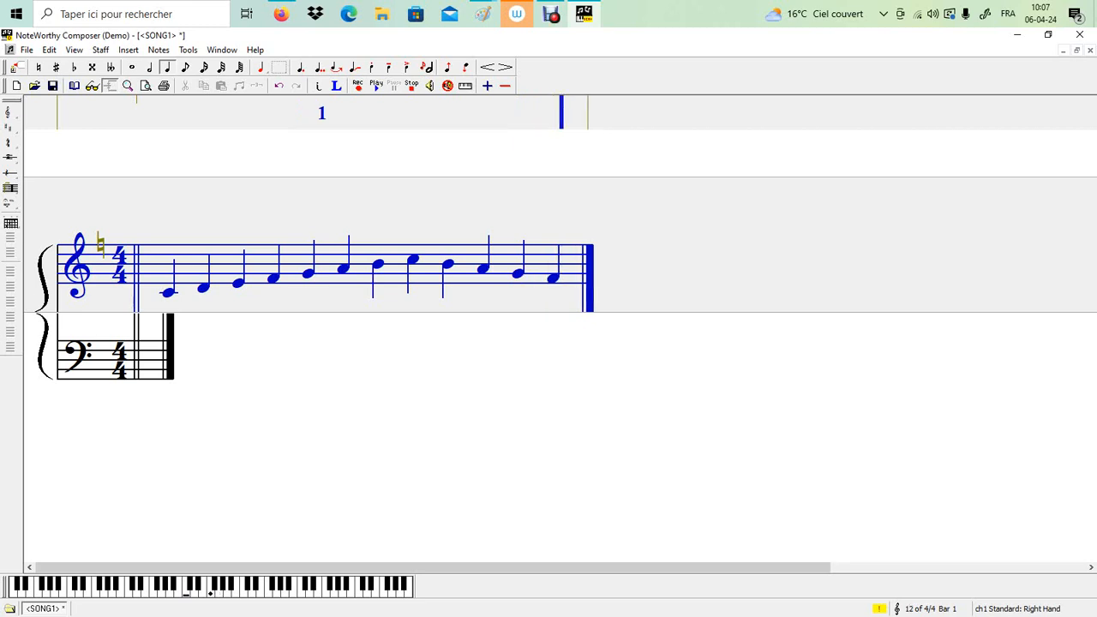
pyautogui.press('Return')
pyautogui.press('Down')
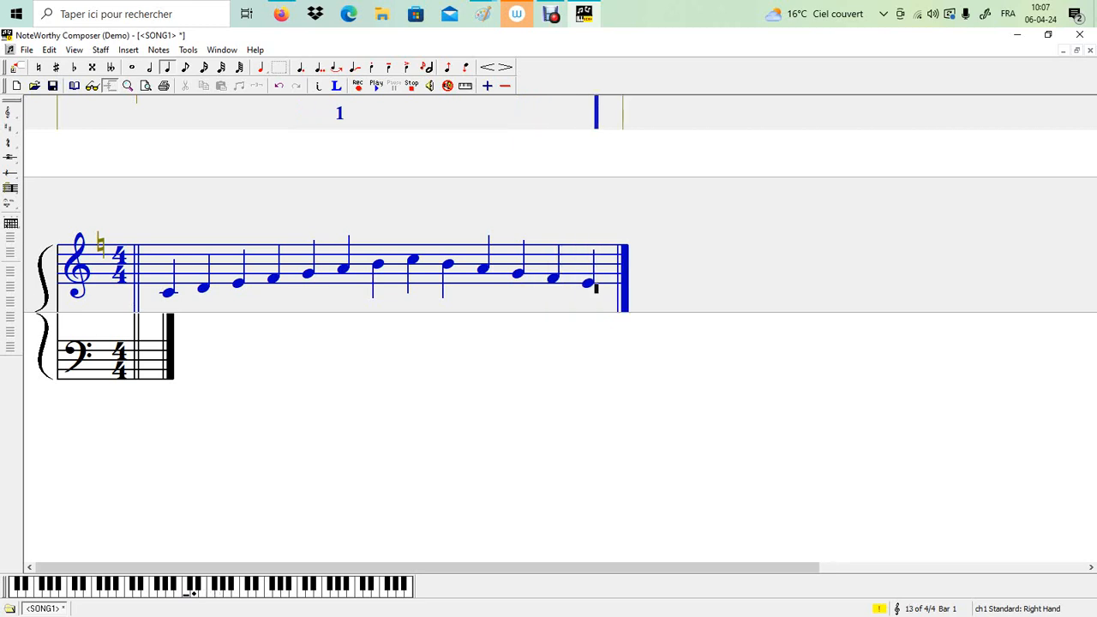
pyautogui.press('Return')
pyautogui.press('Down')
pyautogui.press('Return')
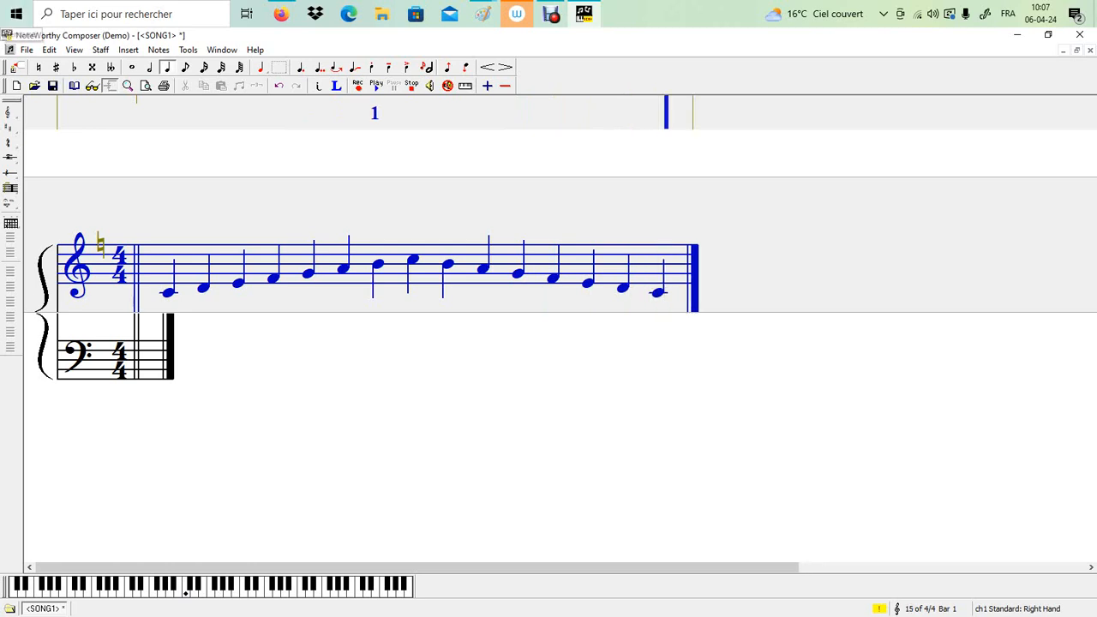
# Step: Try selecting the first four treble notes before inserting an item, and clear the selection
pyautogui.hotkey('ctrl', 'Home')
pyautogui.hotkey('shift', 'Right')
pyautogui.hotkey('shift', 'Right')
pyautogui.hotkey('shift', 'Right')
pyautogui.hotkey('shift', 'Right')
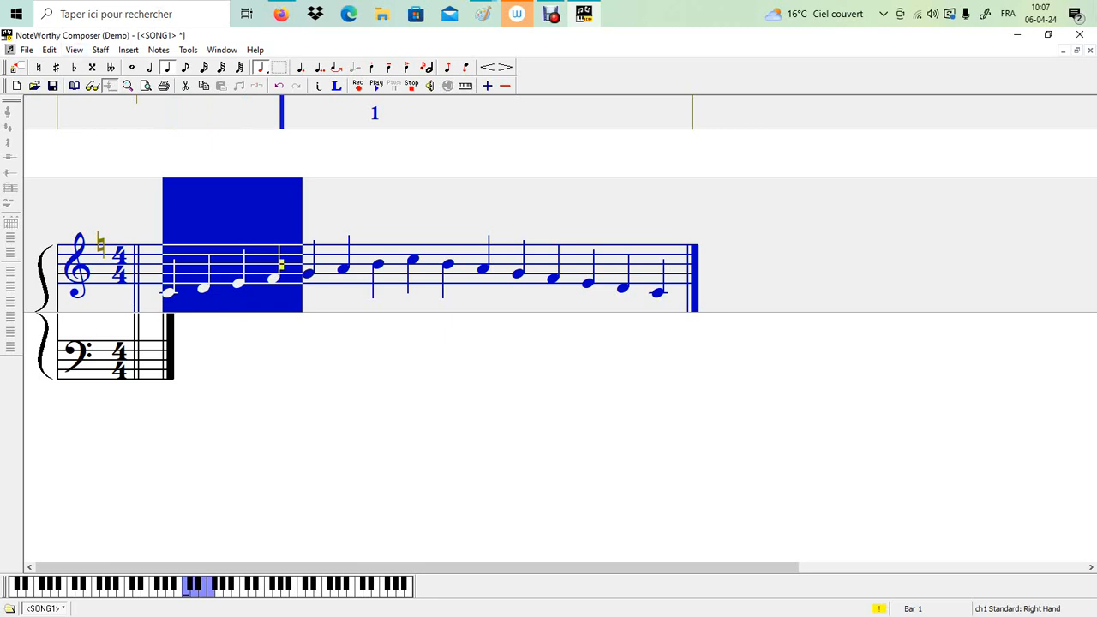
pyautogui.click(129, 49)
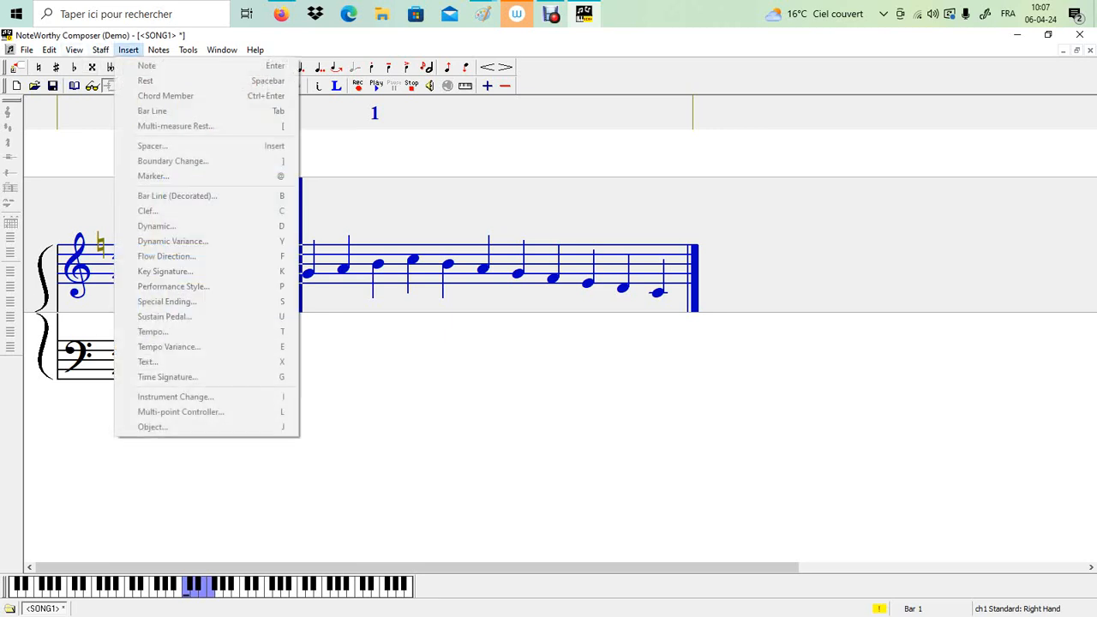
pyautogui.click(351, 139)
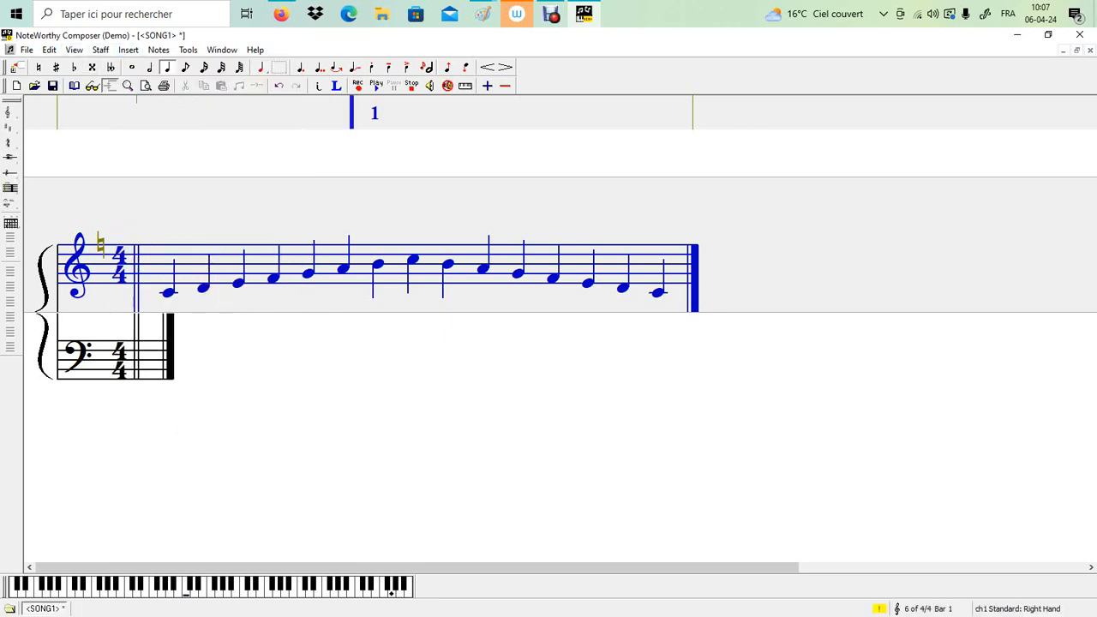
# Step: Insert bar lines on the treble staff after the ascending F and after the upper C
pyautogui.click(282, 264)
pyautogui.click(128, 50)
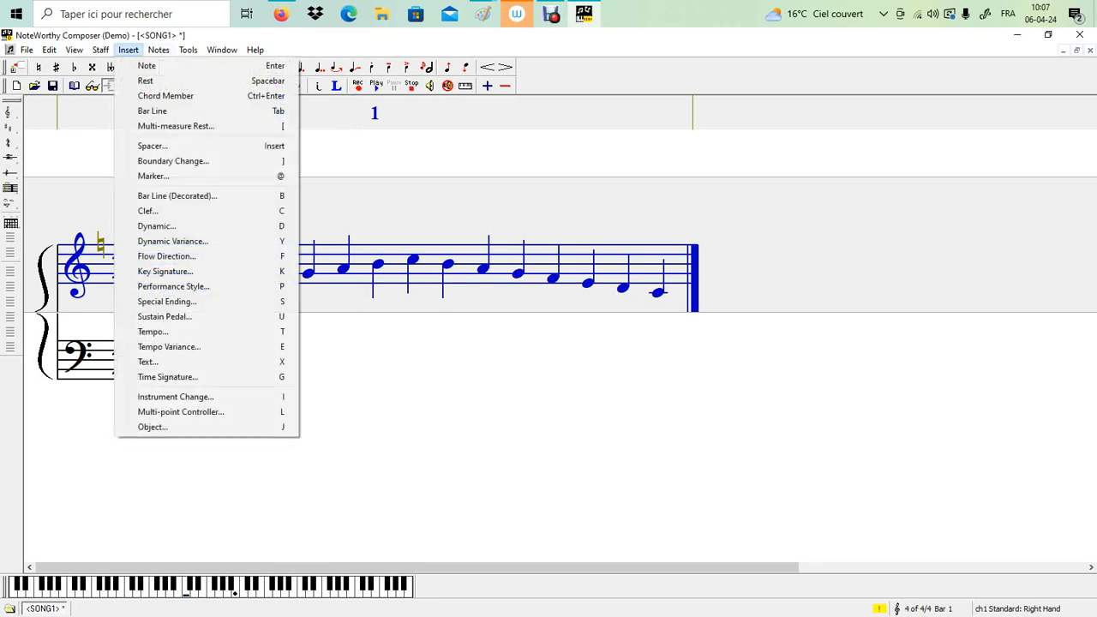
pyautogui.click(153, 110)
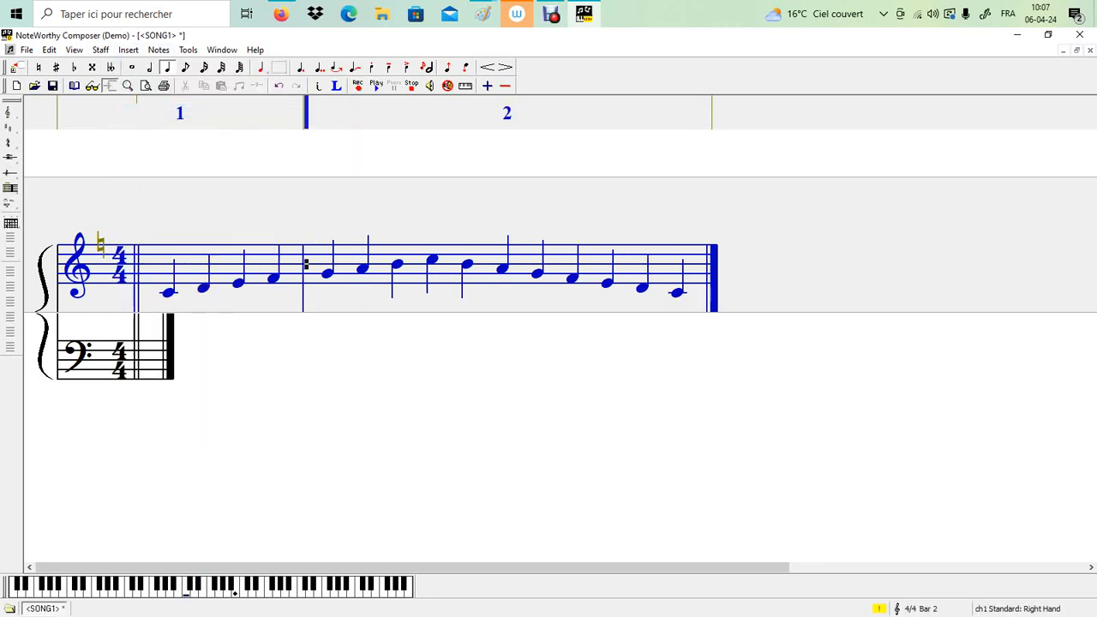
pyautogui.click(439, 266)
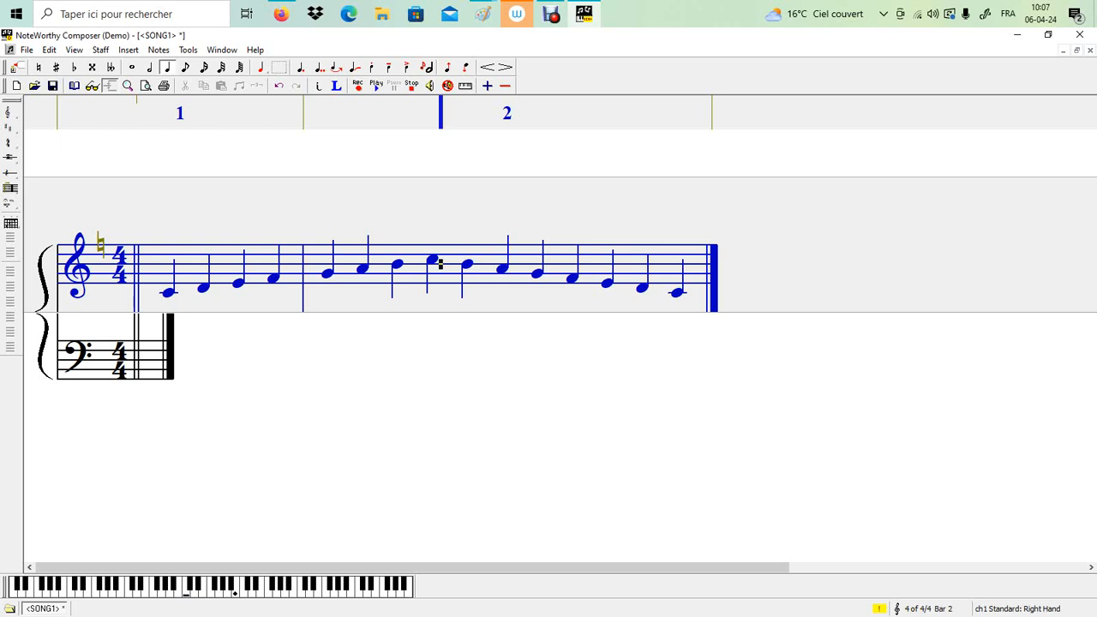
pyautogui.click(128, 50)
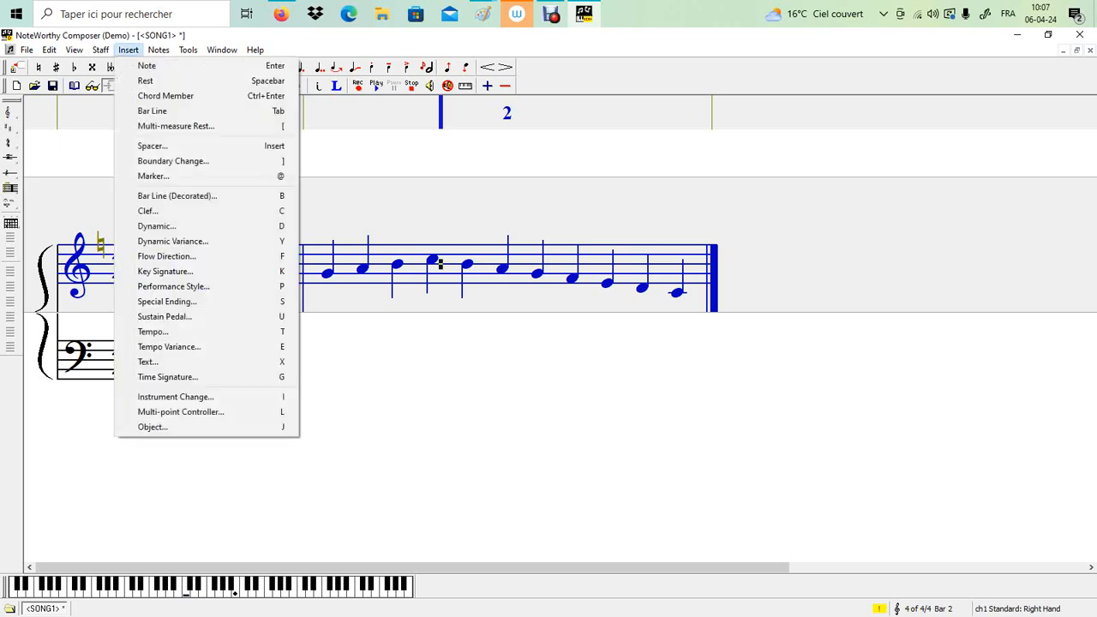
pyautogui.press('Down')
pyautogui.press('Down')
pyautogui.press('Down')
pyautogui.press('Down')
pyautogui.press('Return')
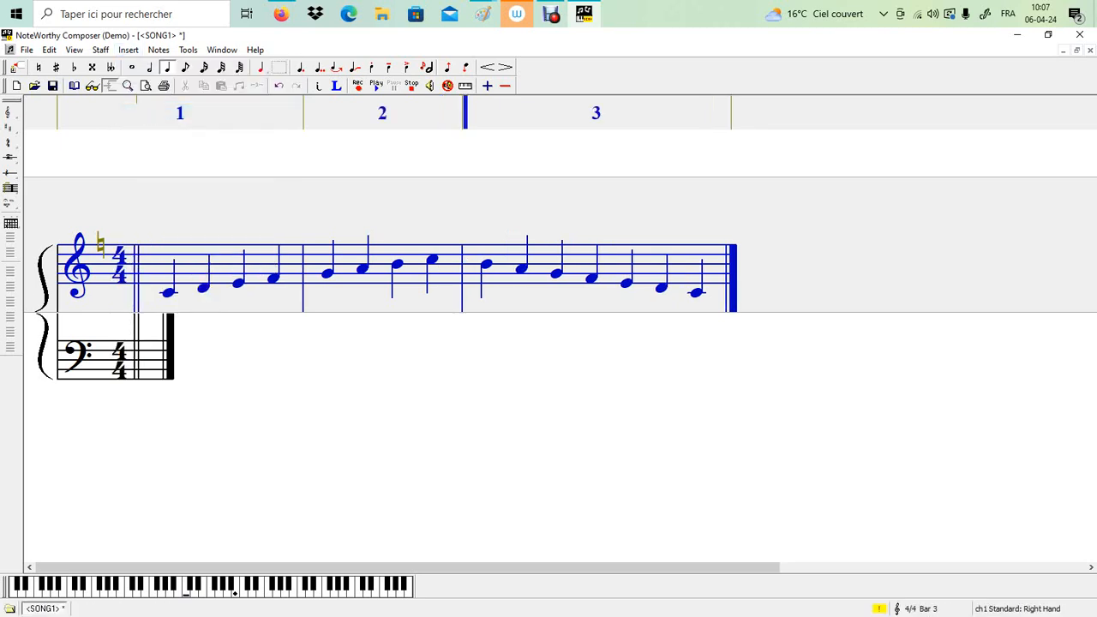
# Step: Insert a bar line after the descending F on the treble staff
pyautogui.click(599, 269)
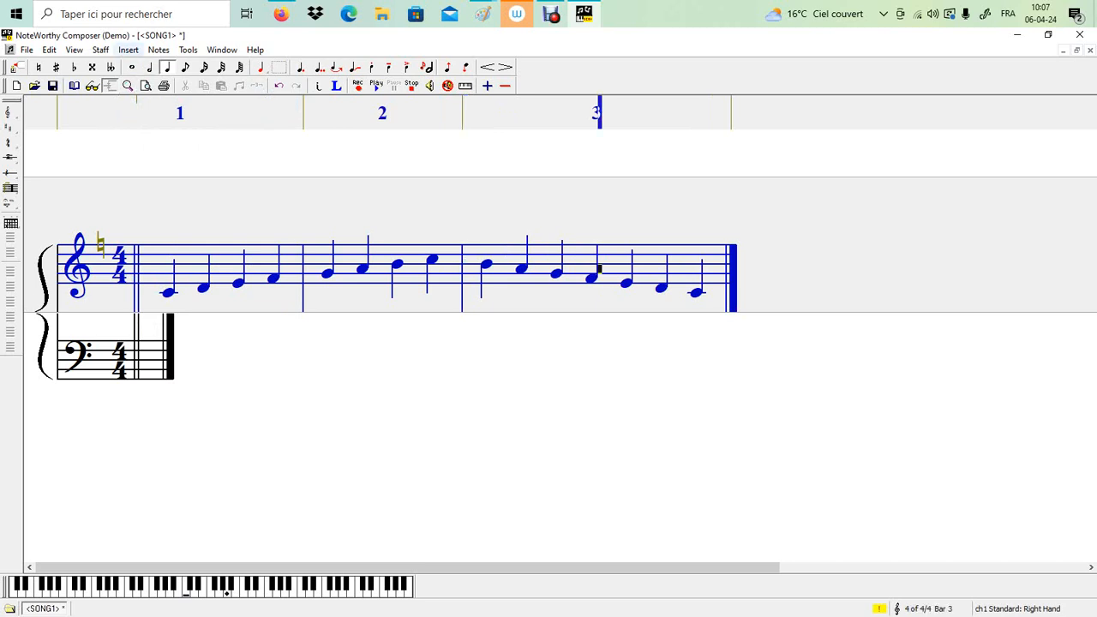
pyautogui.hotkey('alt', 'i')
pyautogui.press('Down')
pyautogui.press('Down')
pyautogui.press('Down')
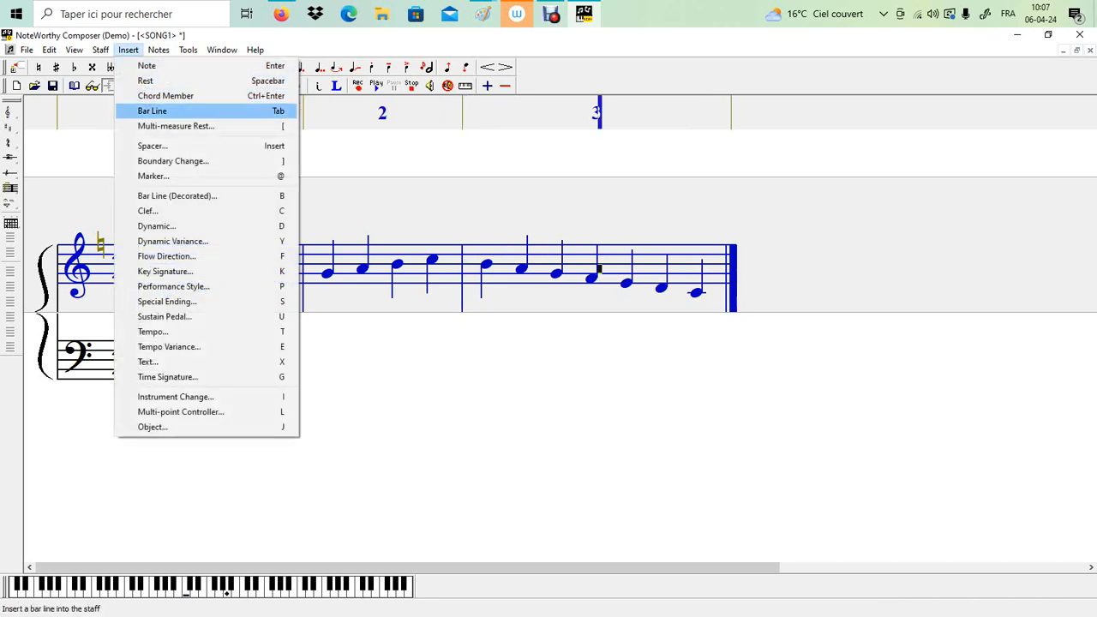
pyautogui.press('Return')
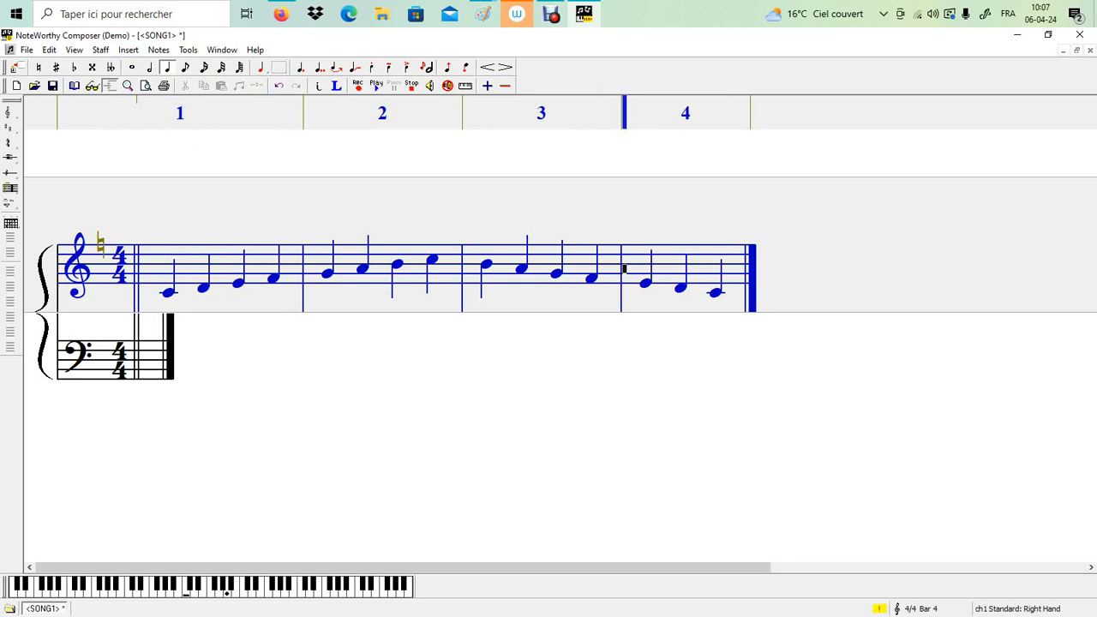
# Step: Highlight the ascending treble scale from low C up to the upper C
pyautogui.hotkey('ctrl', 'Home')
pyautogui.hotkey('shift', 'Right')
pyautogui.hotkey('shift', 'Right')
pyautogui.hotkey('shift', 'Right')
pyautogui.hotkey('shift', 'Right')
pyautogui.hotkey('shift', 'Right')
pyautogui.hotkey('shift', 'Right')
pyautogui.hotkey('shift', 'Right')
pyautogui.hotkey('shift', 'Right')
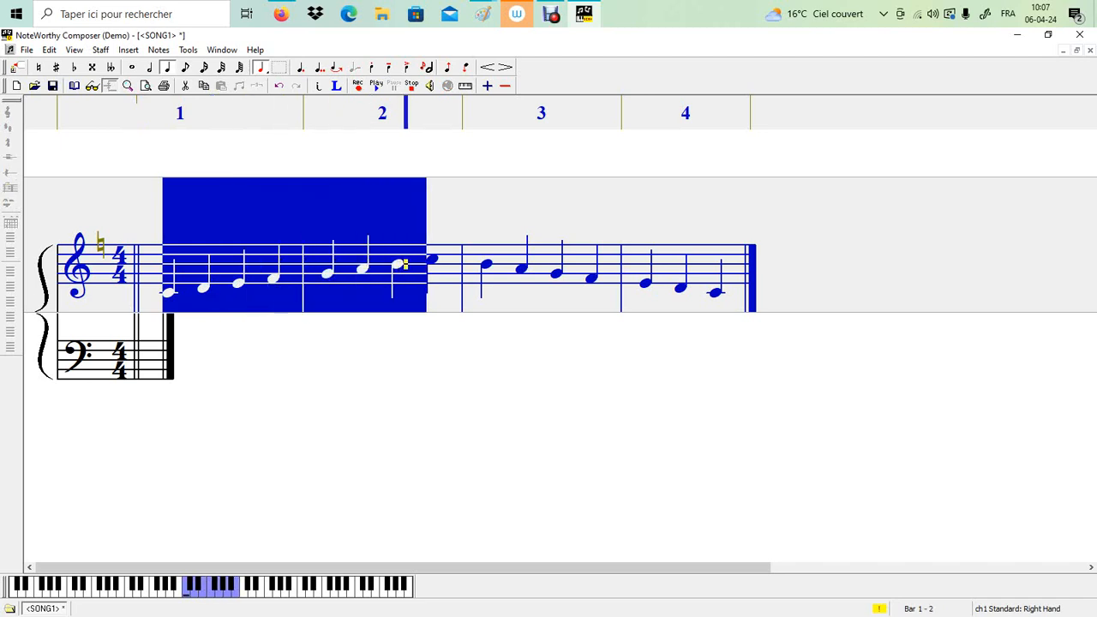
pyautogui.hotkey('shift', 'Right')
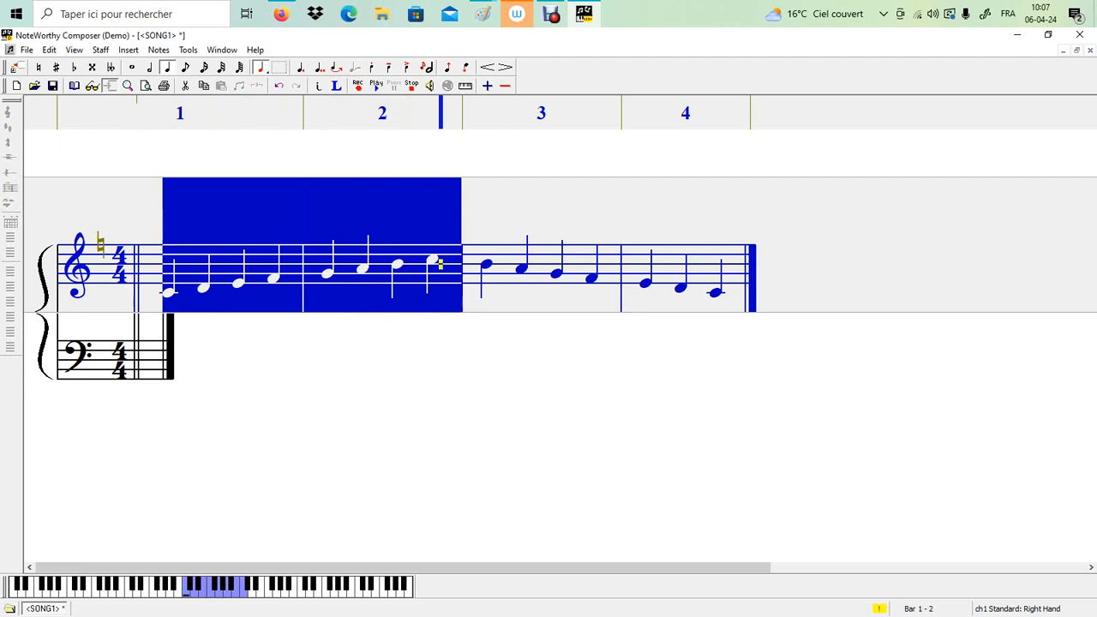
# Step: Highlight the descending treble scale from the upper C down to the last C, and clear the selection
pyautogui.click(529, 221)
pyautogui.moveTo(407, 258); pyautogui.dragTo(723, 265)
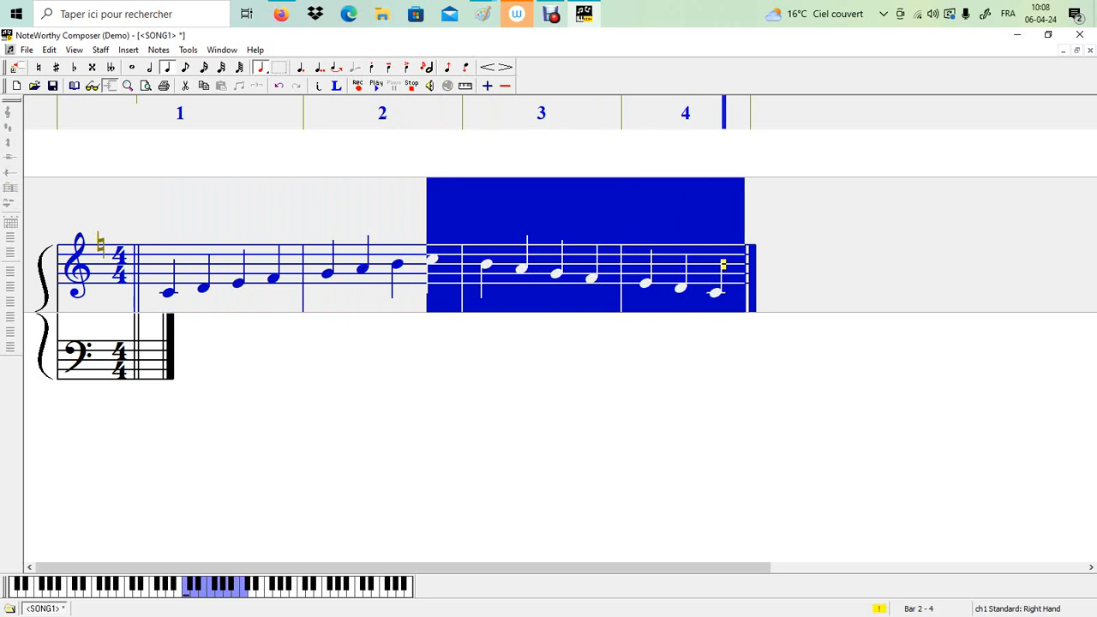
pyautogui.click(142, 331)
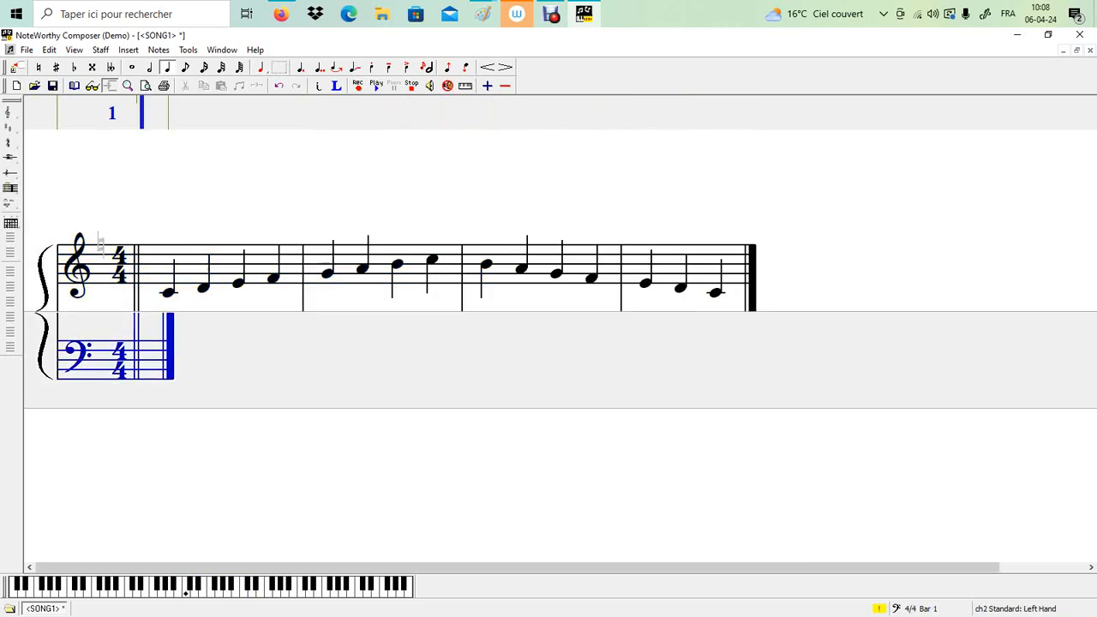
# Step: Highlight the ascending treble notes again, followed by the descending notes from B to C
pyautogui.moveTo(198, 270); pyautogui.dragTo(398, 268)
pyautogui.click(143, 342)
pyautogui.moveTo(165, 283); pyautogui.dragTo(439, 267)
pyautogui.click(441, 268)
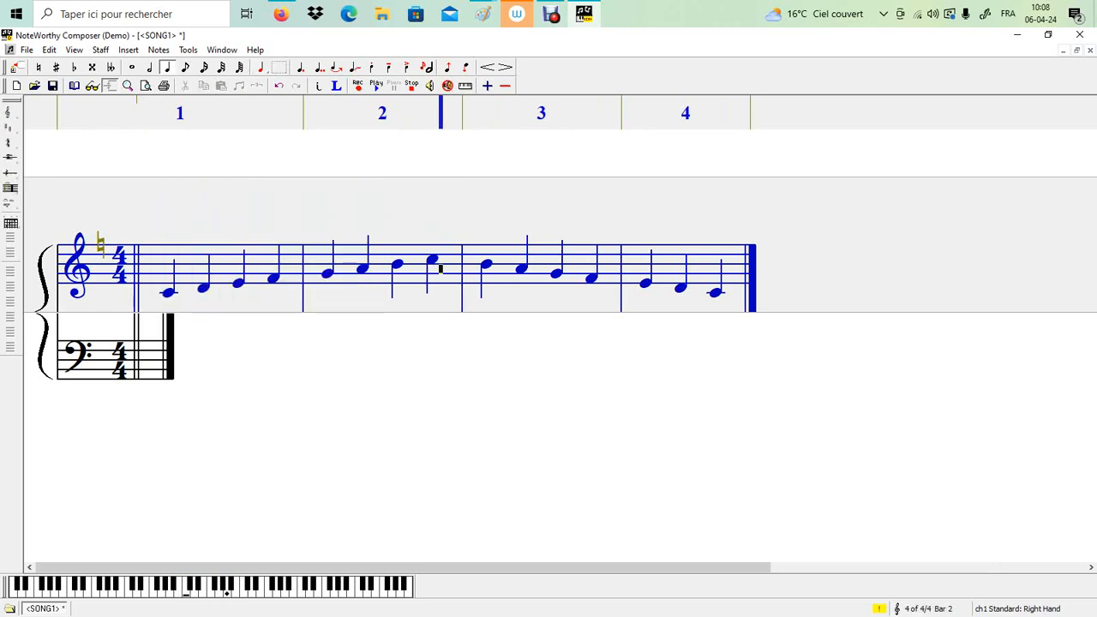
pyautogui.moveTo(165, 283); pyautogui.dragTo(722, 278)
pyautogui.click(464, 264)
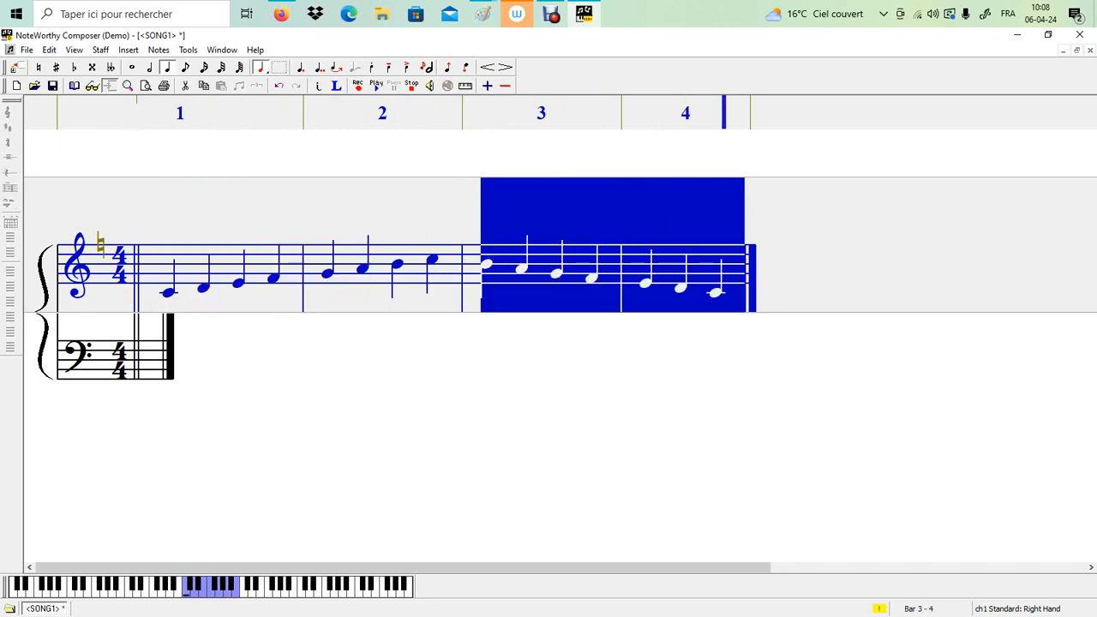
# Step: Complete the fourth treble bar with a quarter rest after the last C
pyautogui.click(142, 365)
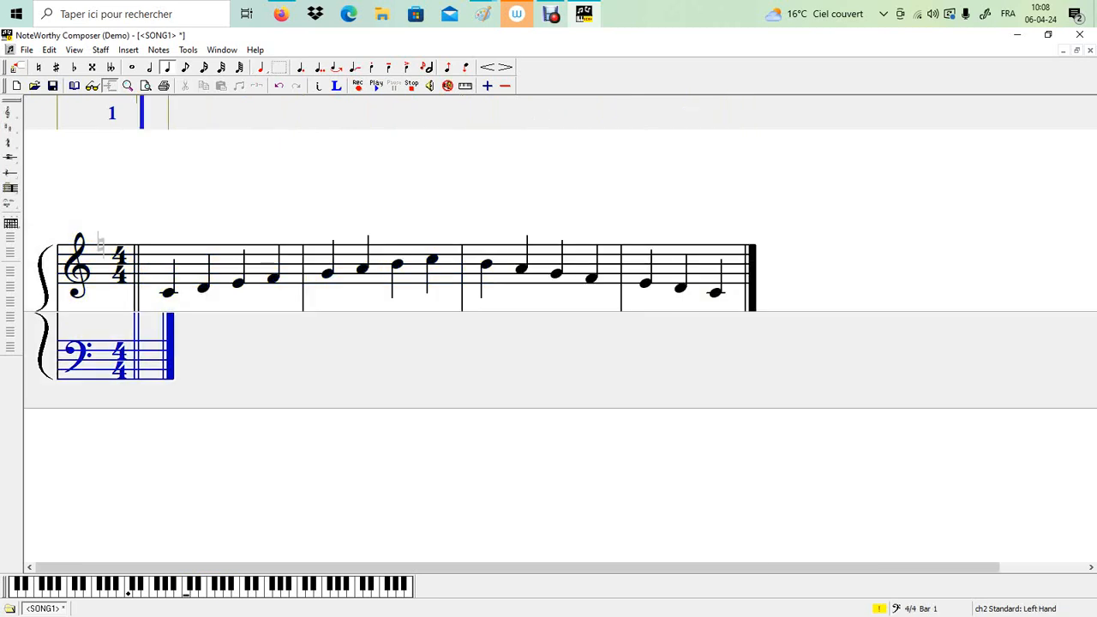
pyautogui.click(724, 275)
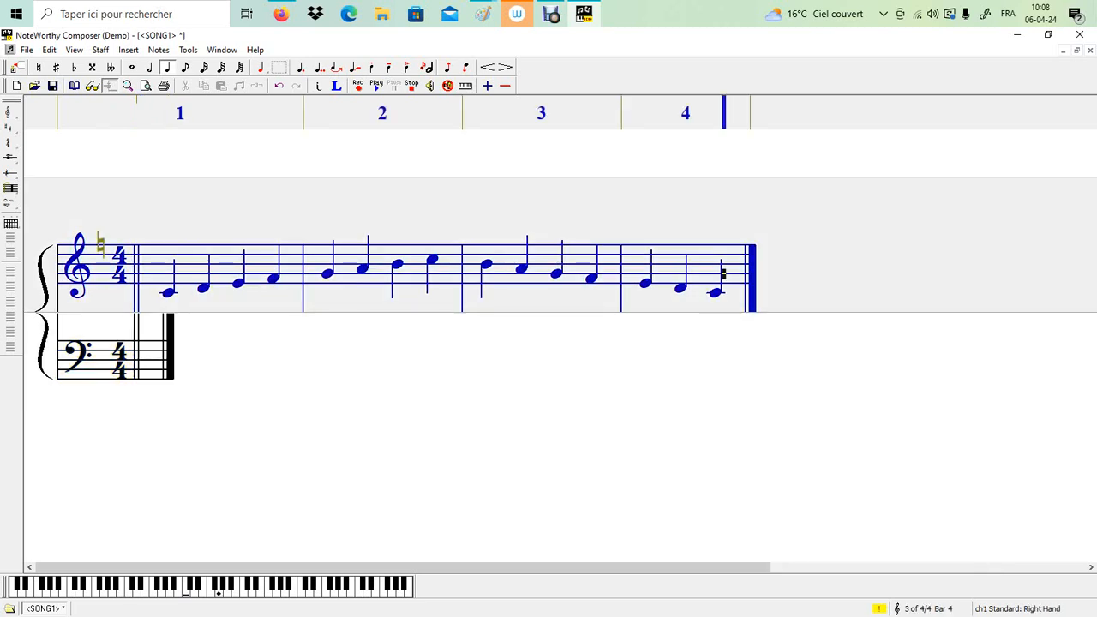
pyautogui.press('space')
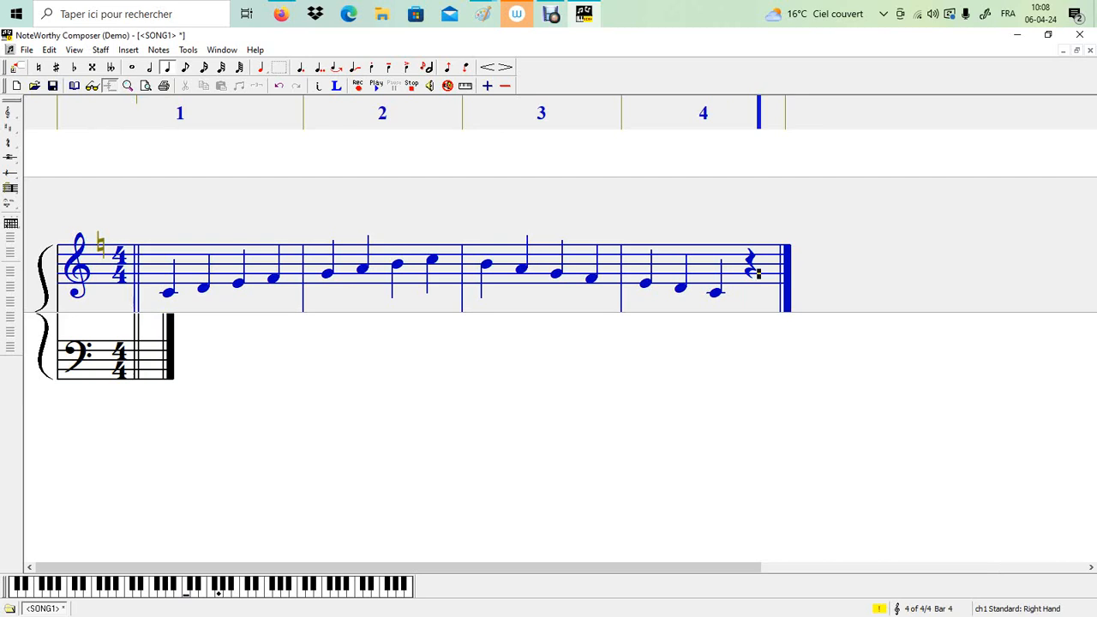
# Step: Select the eight ascending notes in the first two treble bars, and clear the selection
pyautogui.hotkey('ctrl', 'Home')
pyautogui.hotkey('shift', 'Right')
pyautogui.hotkey('shift', 'Right')
pyautogui.hotkey('shift', 'Right')
pyautogui.hotkey('shift', 'Right')
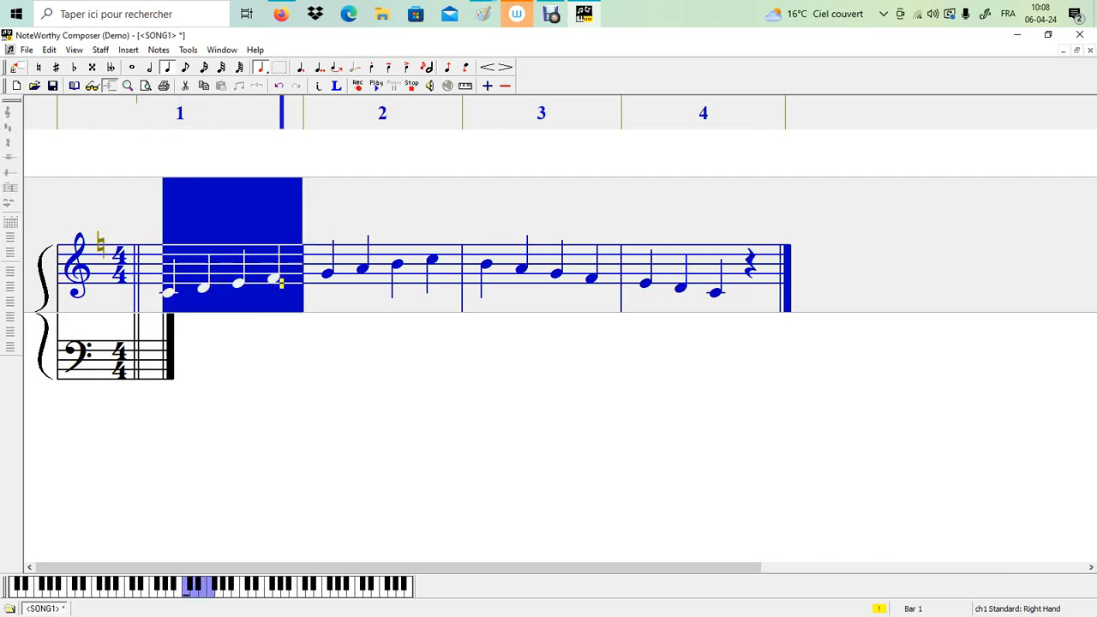
pyautogui.hotkey('shift', 'Right')
pyautogui.hotkey('shift', 'Right')
pyautogui.hotkey('shift', 'Right')
pyautogui.hotkey('shift', 'Right')
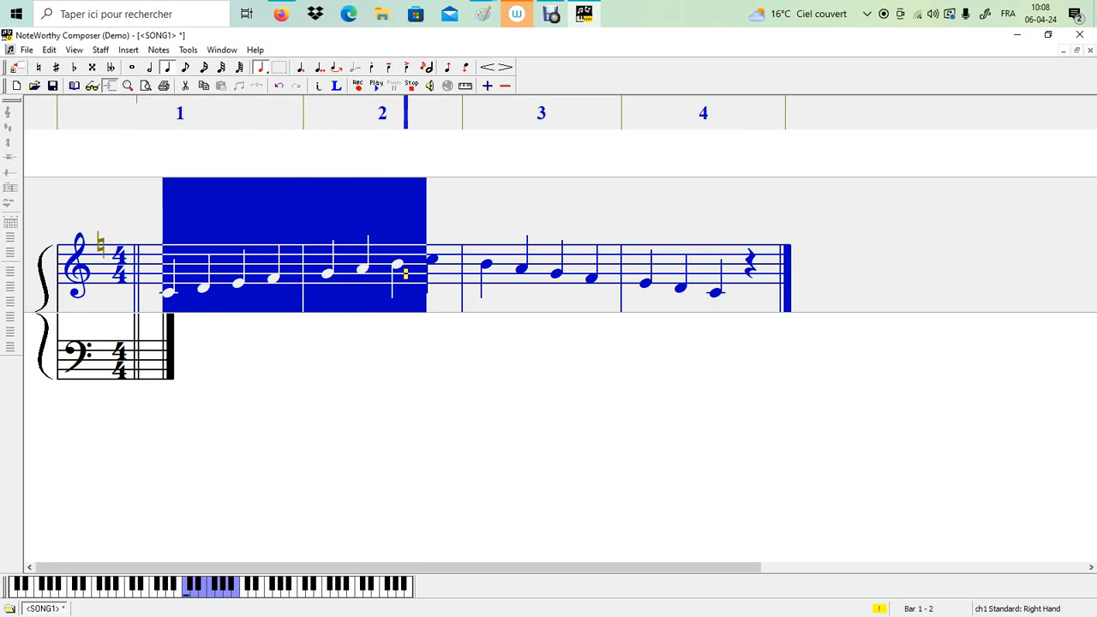
pyautogui.hotkey('shift', 'Right')
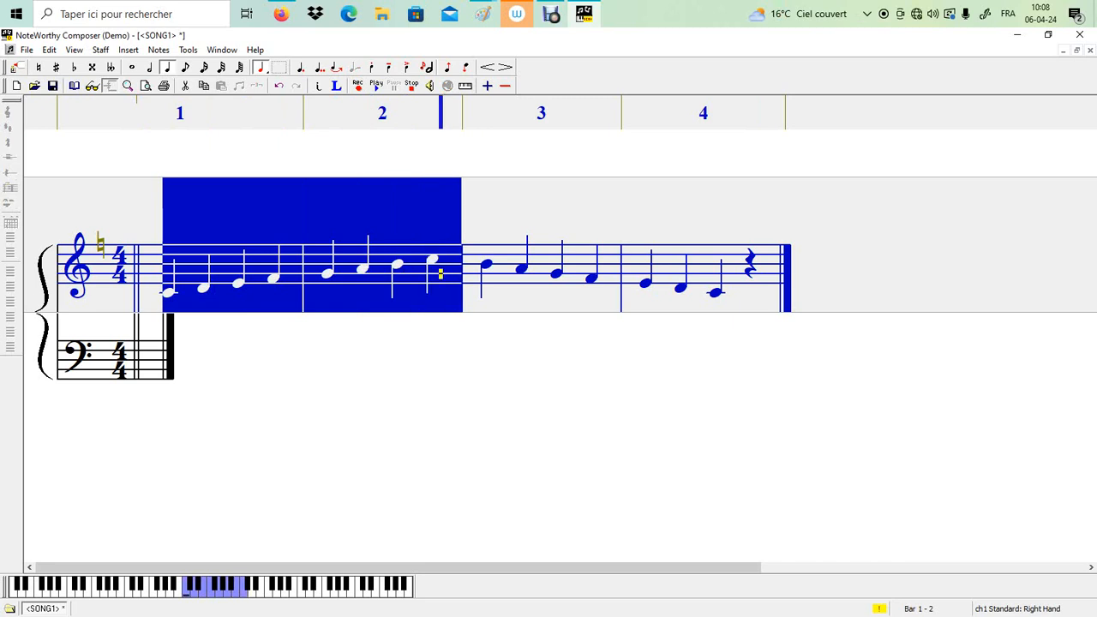
pyautogui.press('pagedown')
pyautogui.press('pageup')
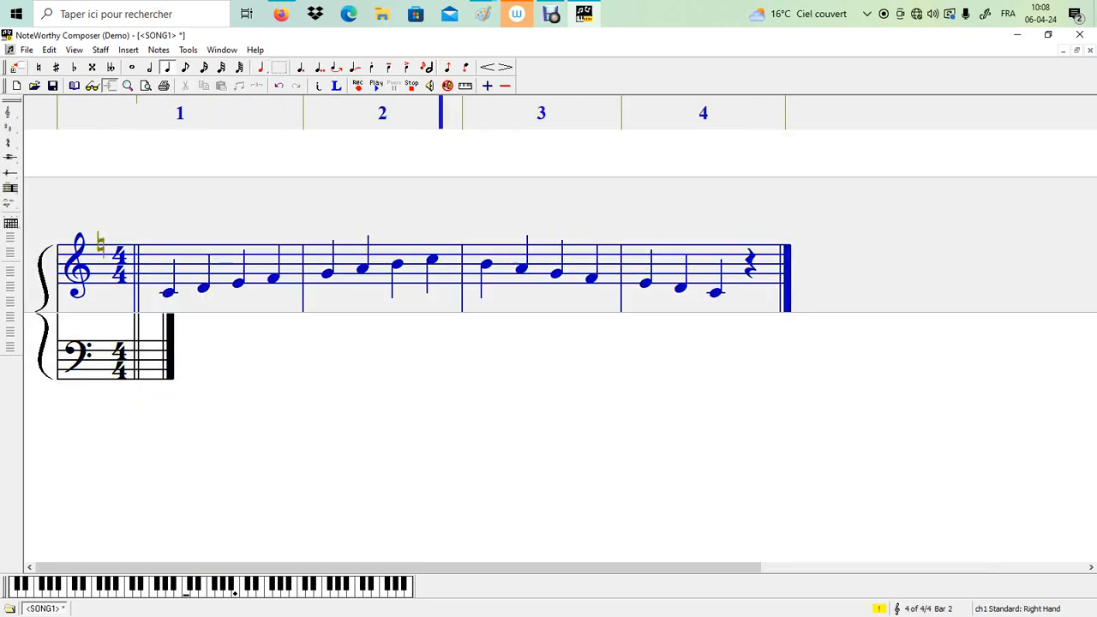
# Step: Select the treble notes from the upper C through the final low C, leaving out the rest
pyautogui.press('Left')
pyautogui.hotkey('shift', 'Right')
pyautogui.hotkey('shift', 'Right')
pyautogui.hotkey('shift', 'Right')
pyautogui.hotkey('shift', 'Right')
pyautogui.hotkey('shift', 'Right')
pyautogui.hotkey('shift', 'Right')
pyautogui.hotkey('shift', 'Right')
pyautogui.hotkey('shift', 'Right')
pyautogui.hotkey('shift', 'Right')
pyautogui.hotkey('shift', 'Right')
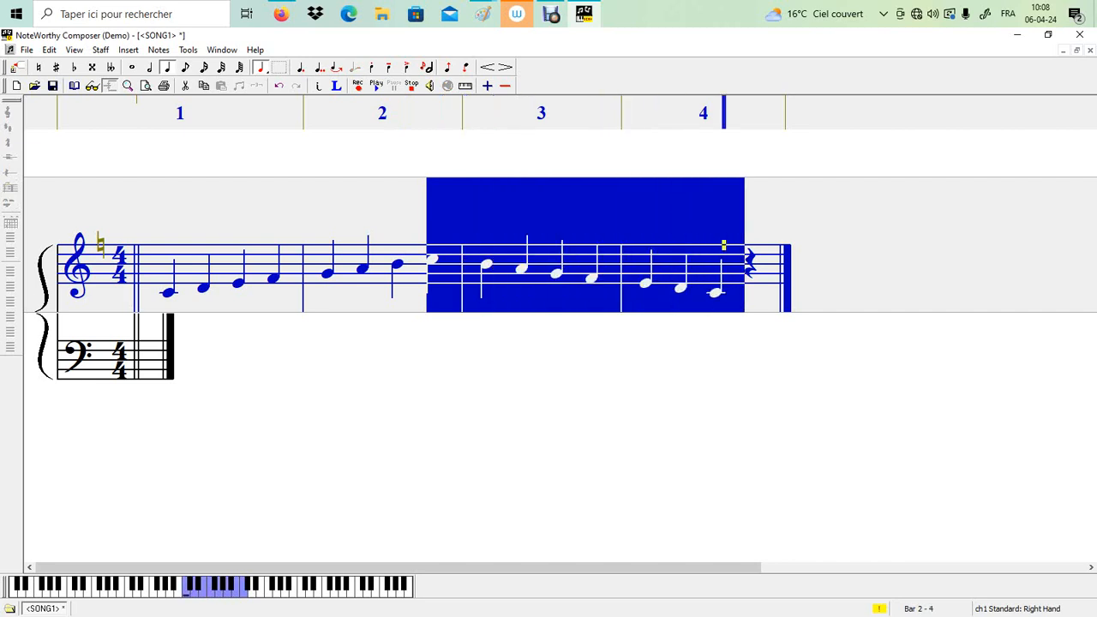
# Step: Add the quarter notes C, D, E, F at the start of the bass staff
pyautogui.press('pagedown')
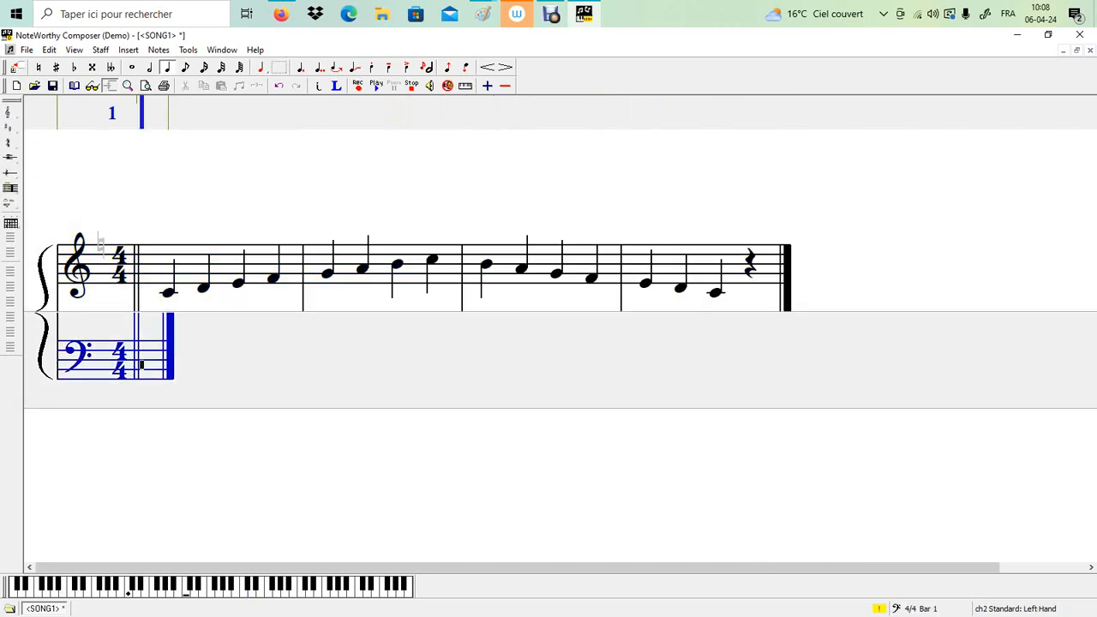
pyautogui.press('Return')
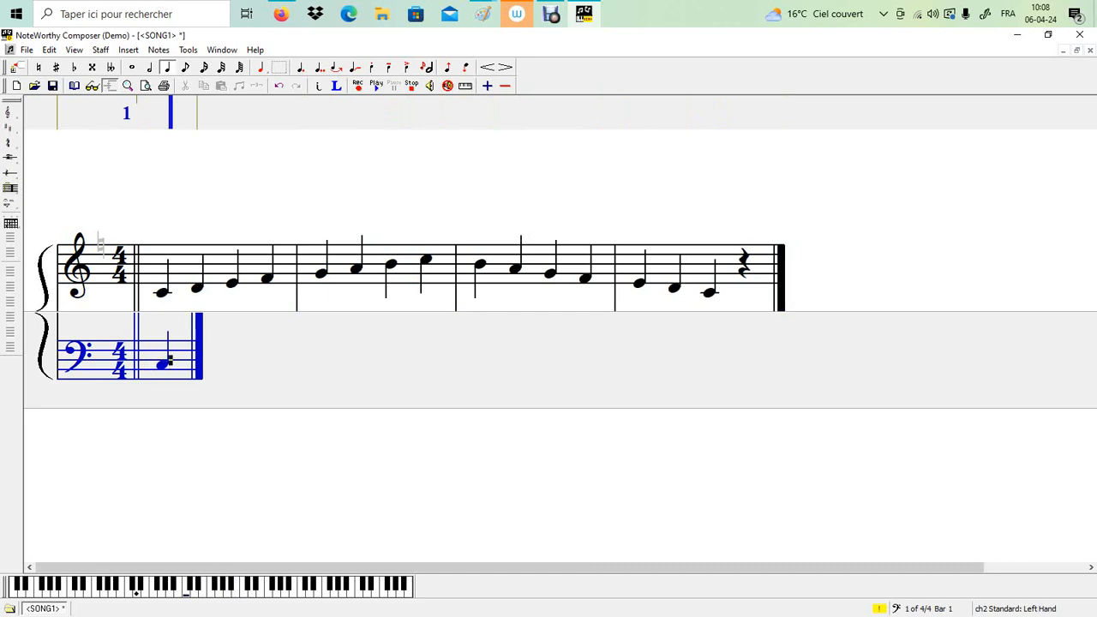
pyautogui.press('Return')
pyautogui.press('Up')
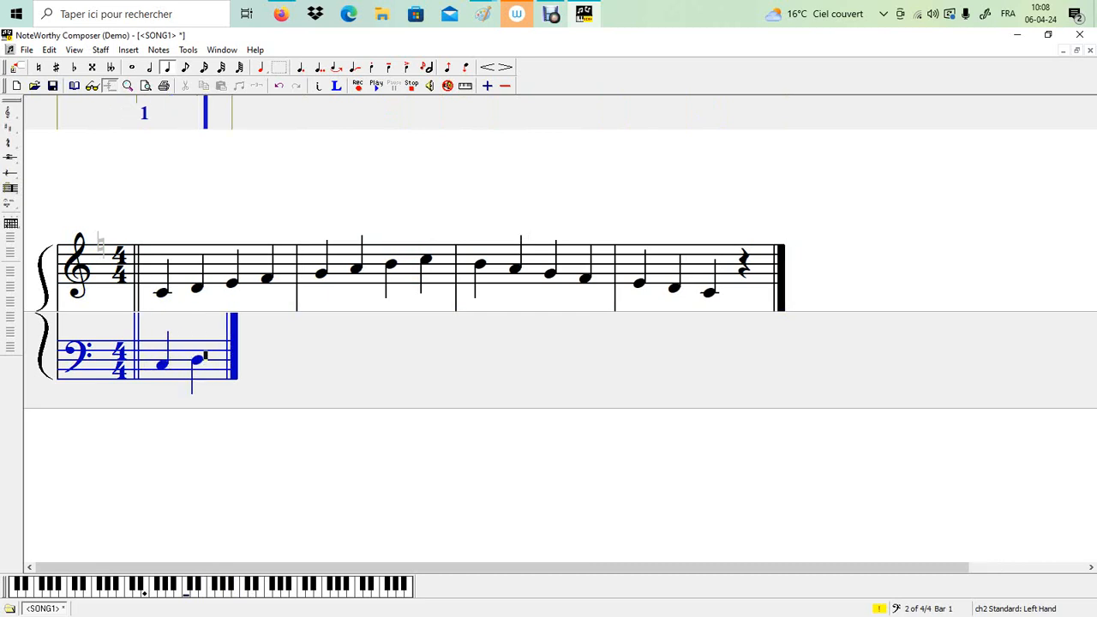
pyautogui.press('Return')
pyautogui.press('Up')
pyautogui.press('Return')
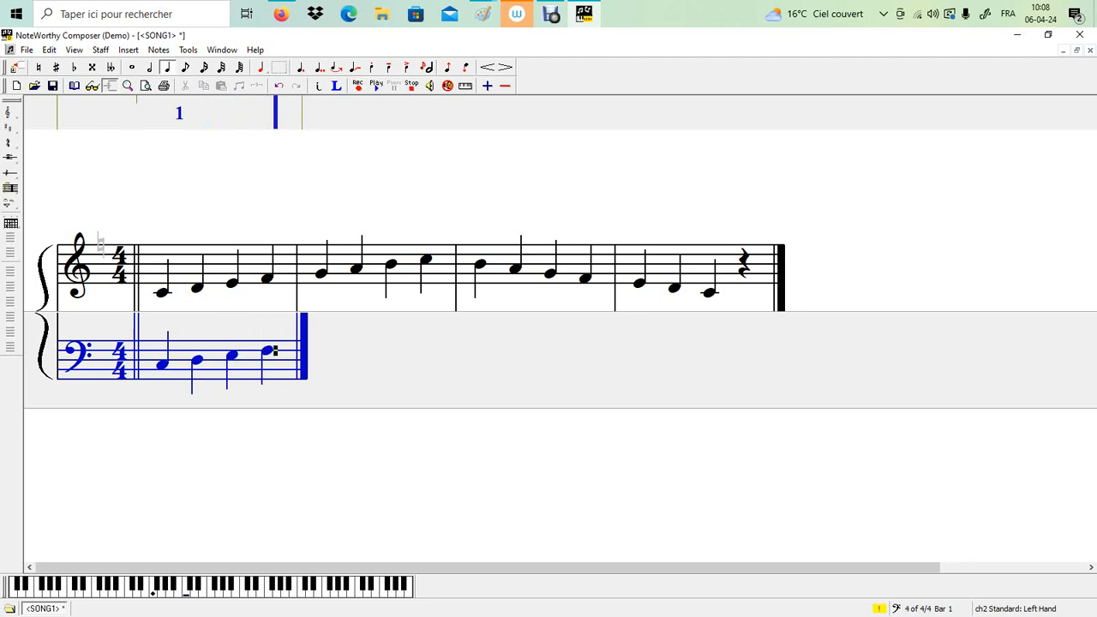
# Step: Continue the ascending scale on the bass staff with the quarter notes G, A, B and upper C
pyautogui.press('Up')
pyautogui.press('Return')
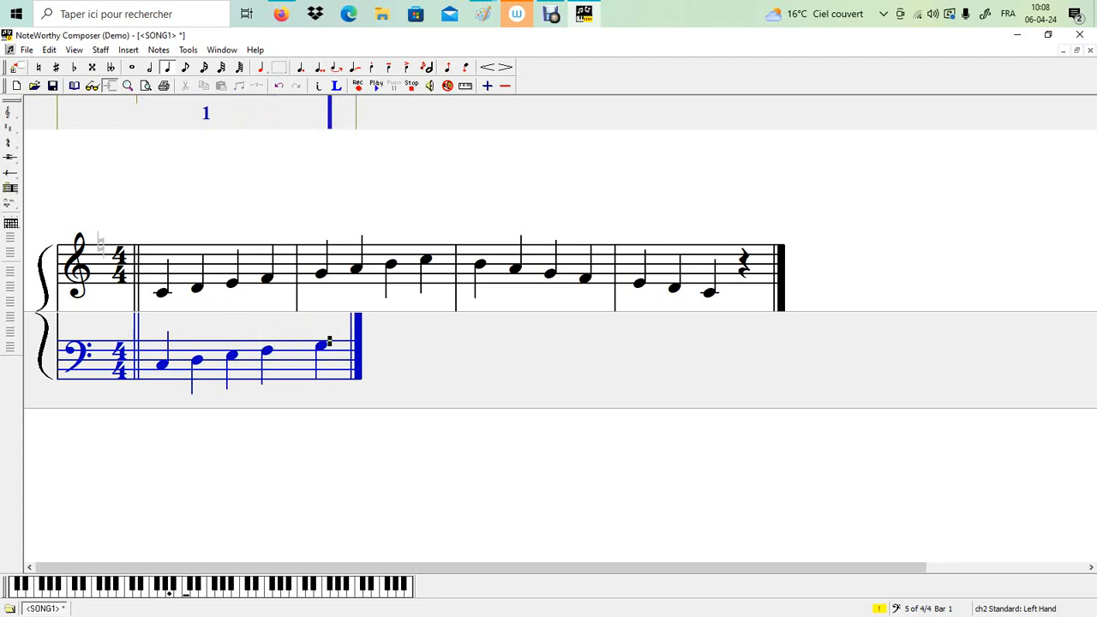
pyautogui.press('Up')
pyautogui.press('Return')
pyautogui.press('Return')
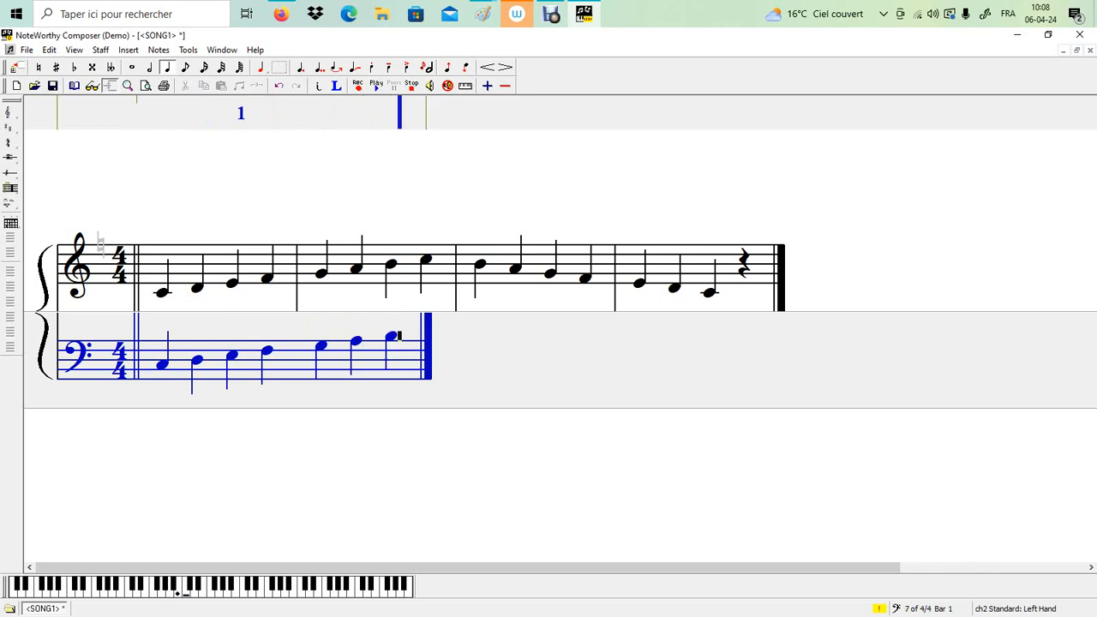
pyautogui.press('Up')
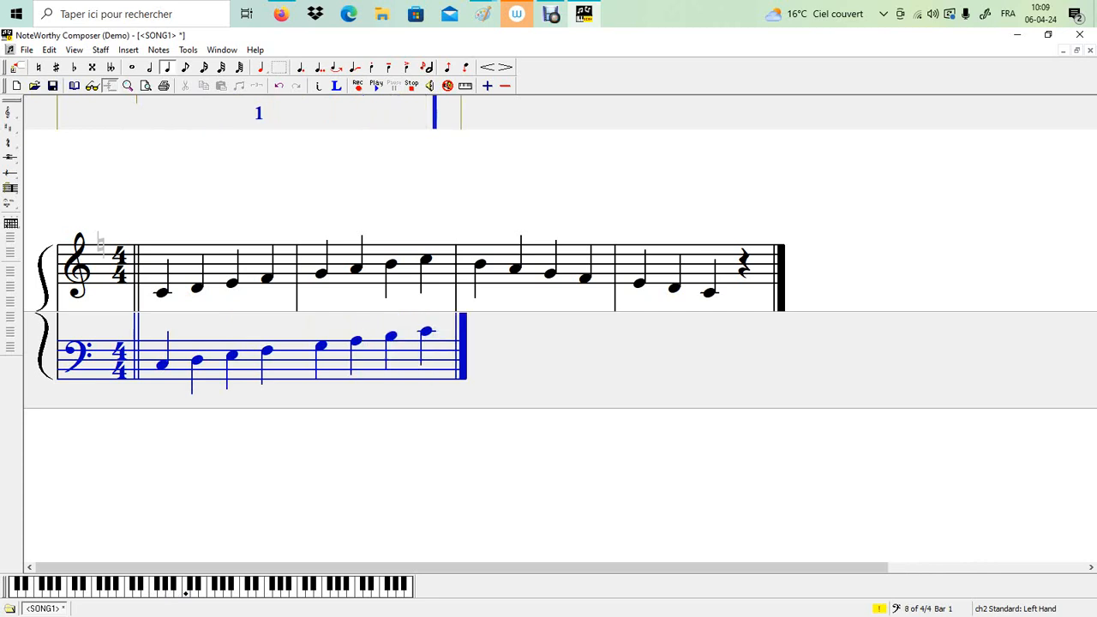
# Step: Highlight the ascending notes on the bass staff from the first C, and clear the selection
pyautogui.press('Home')
pyautogui.hotkey('shift', 'Right')
pyautogui.hotkey('shift', 'Right')
pyautogui.hotkey('shift', 'Right')
pyautogui.hotkey('shift', 'Right')
pyautogui.hotkey('shift', 'Right')
pyautogui.hotkey('shift', 'Right')
pyautogui.hotkey('shift', 'Right')
pyautogui.hotkey('shift', 'Right')
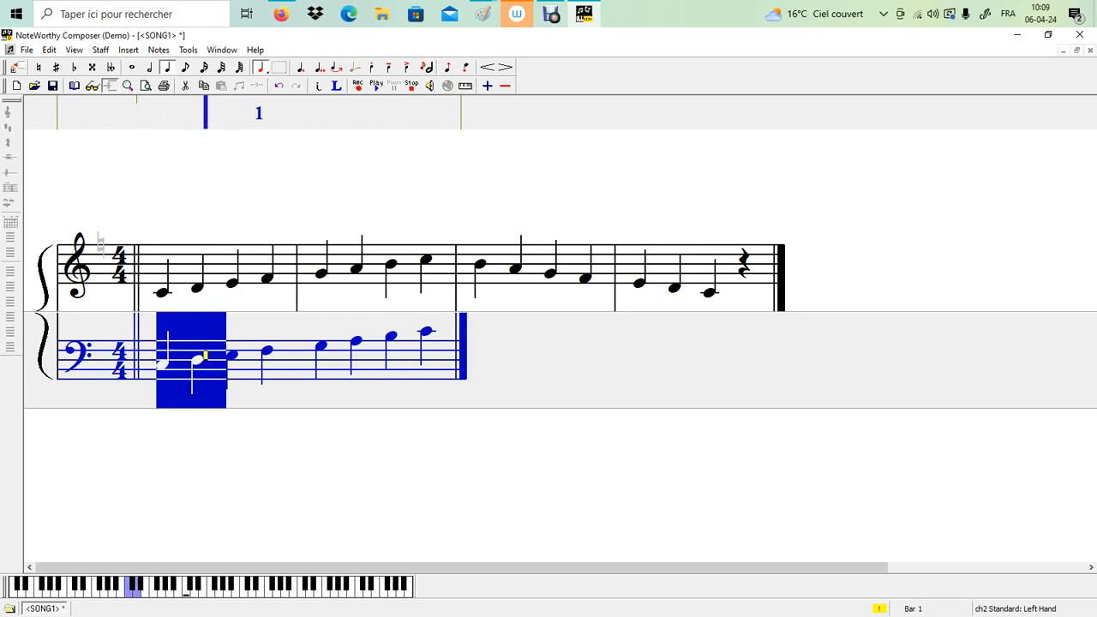
pyautogui.click(434, 422)
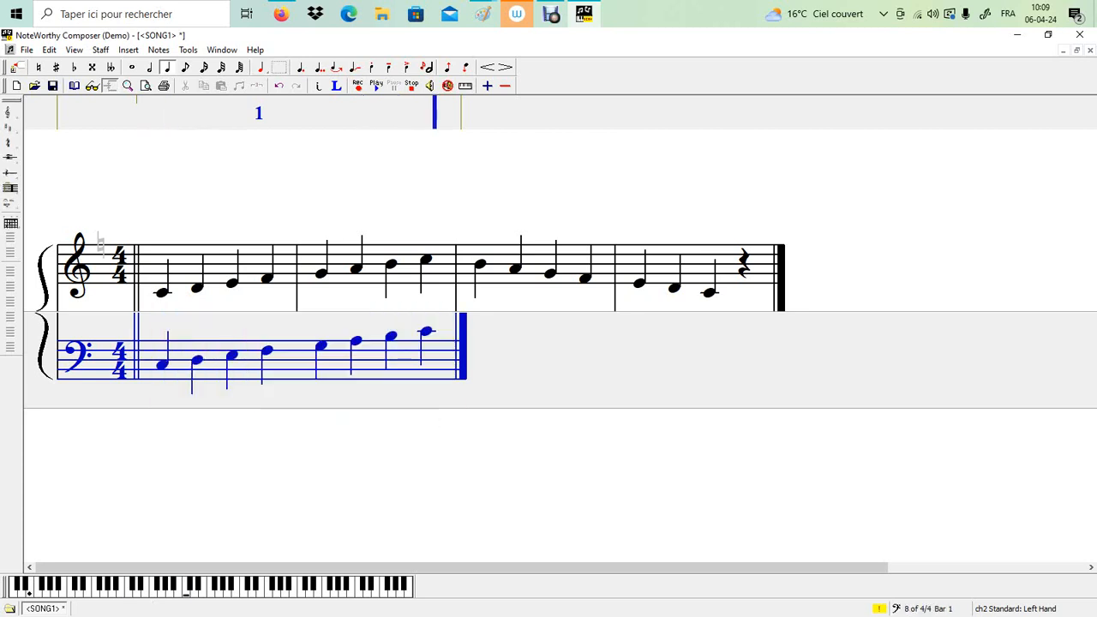
# Step: Add the descending quarter notes B, A, G, F after the upper C on the bass staff
pyautogui.click(435, 351)
pyautogui.press('Up')
pyautogui.press('Up')
pyautogui.press('Up')
pyautogui.press('Return')
pyautogui.press('Down')
pyautogui.press('Return')
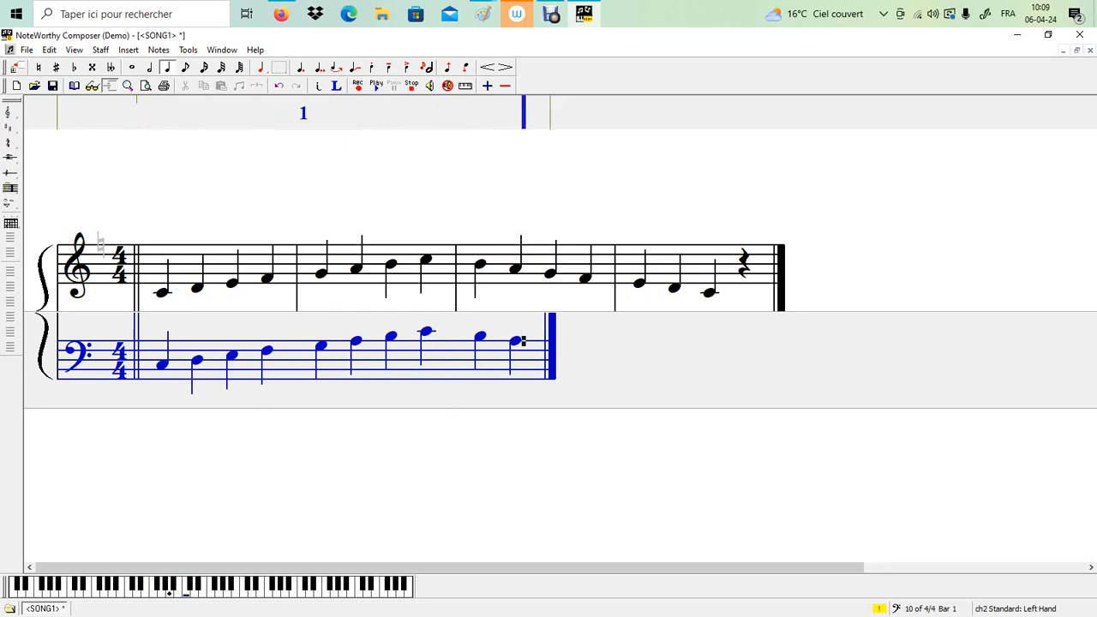
pyautogui.press('Down')
pyautogui.press('Return')
pyautogui.press('Down')
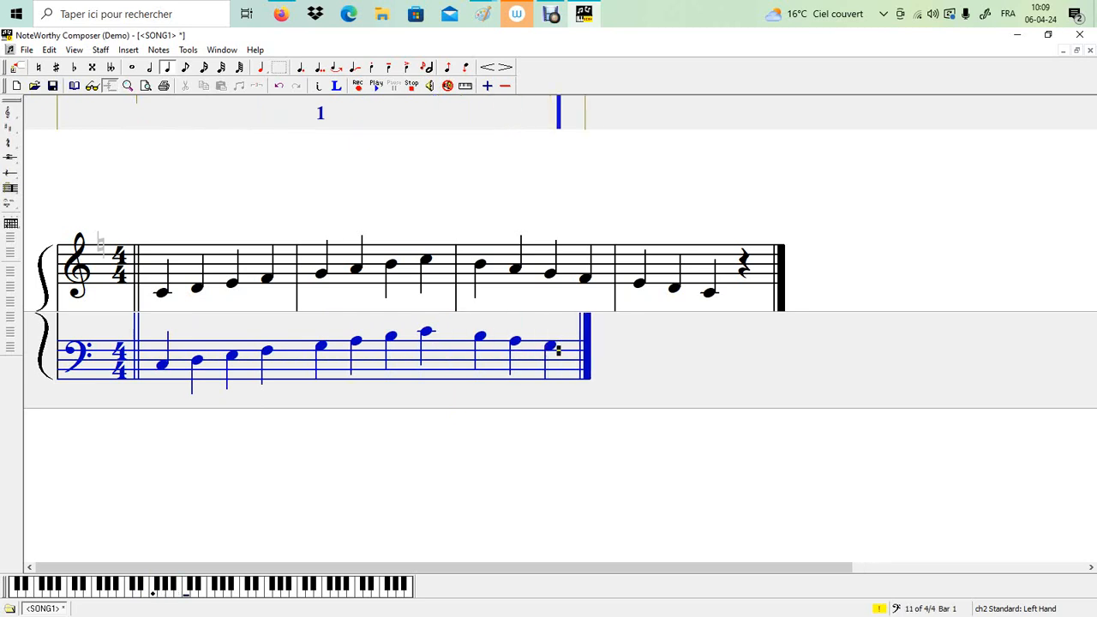
pyautogui.press('Return')
# Step: Finish the descending scale on the bass staff with the quarter notes E, D, C and a closing quarter rest
pyautogui.press('Down')
pyautogui.press('Return')
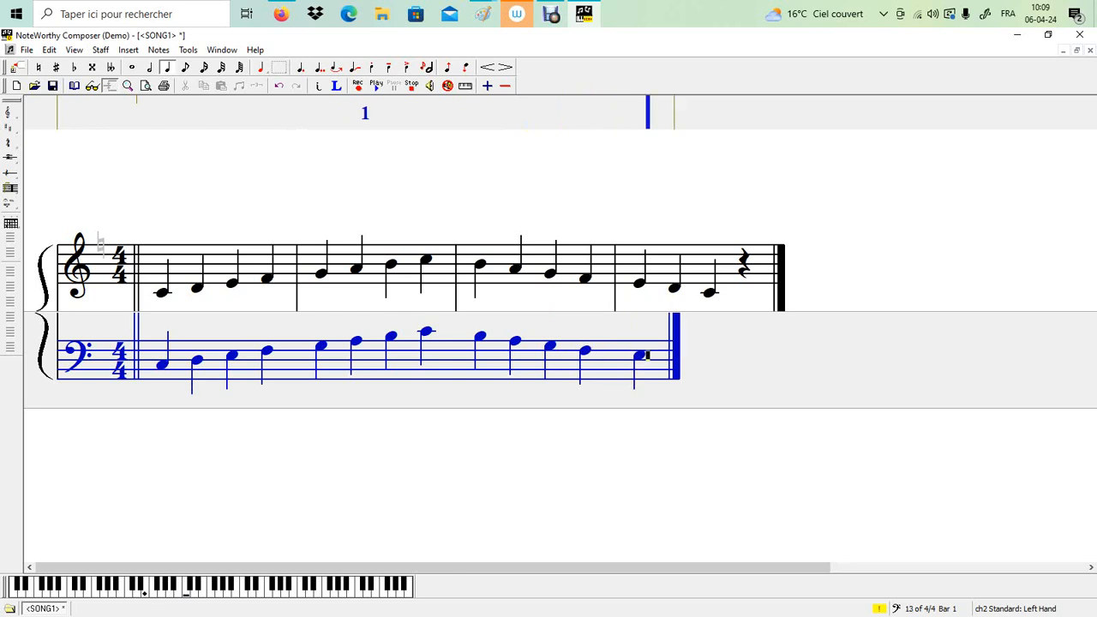
pyautogui.press('Down')
pyautogui.press('Return')
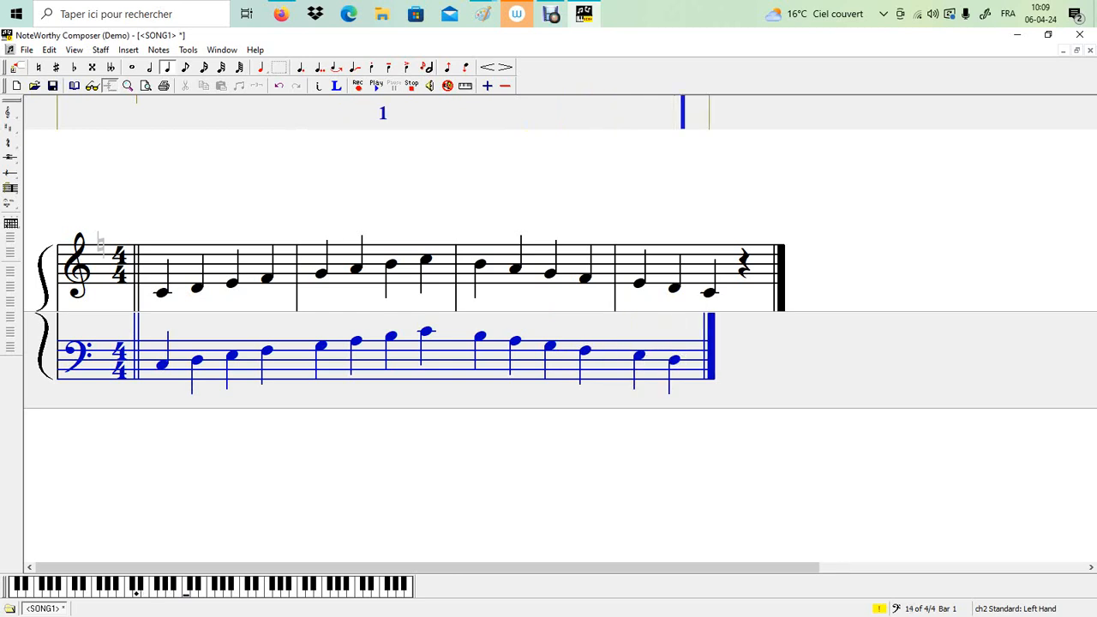
pyautogui.press('Down')
pyautogui.press('Return')
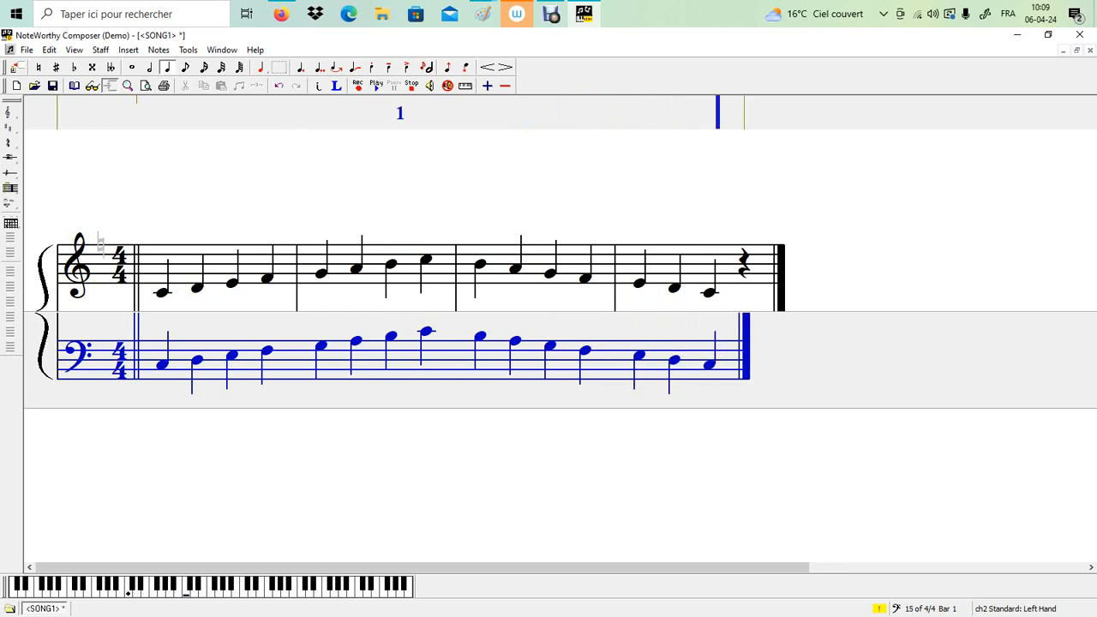
pyautogui.press('space')
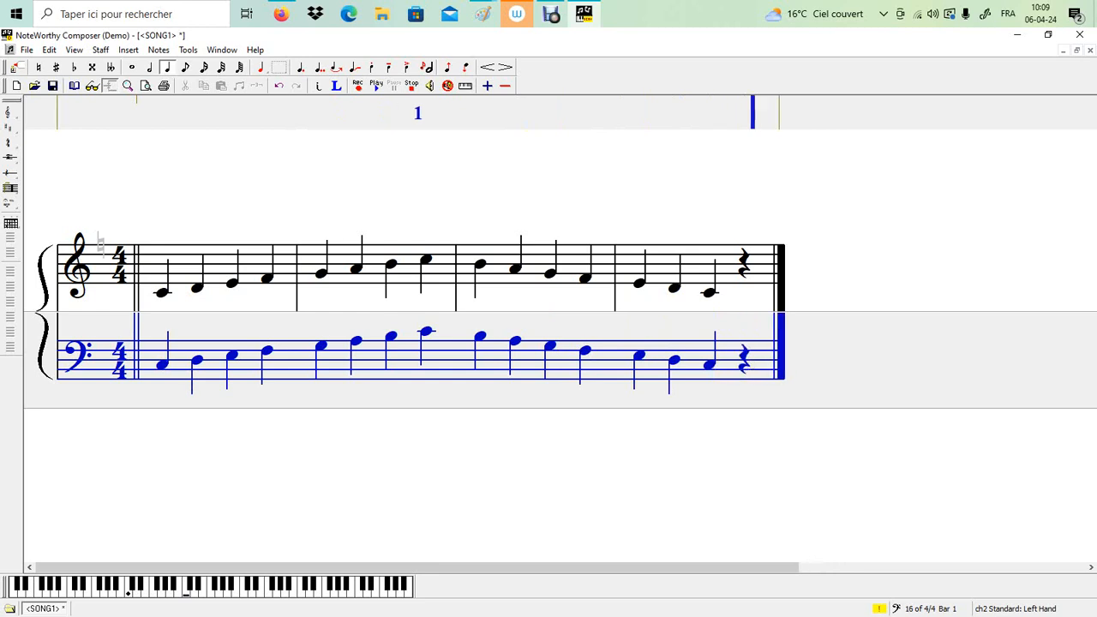
# Step: Insert a bar line on the bass staff after the first four notes, following the ascending F
pyautogui.click(276, 356)
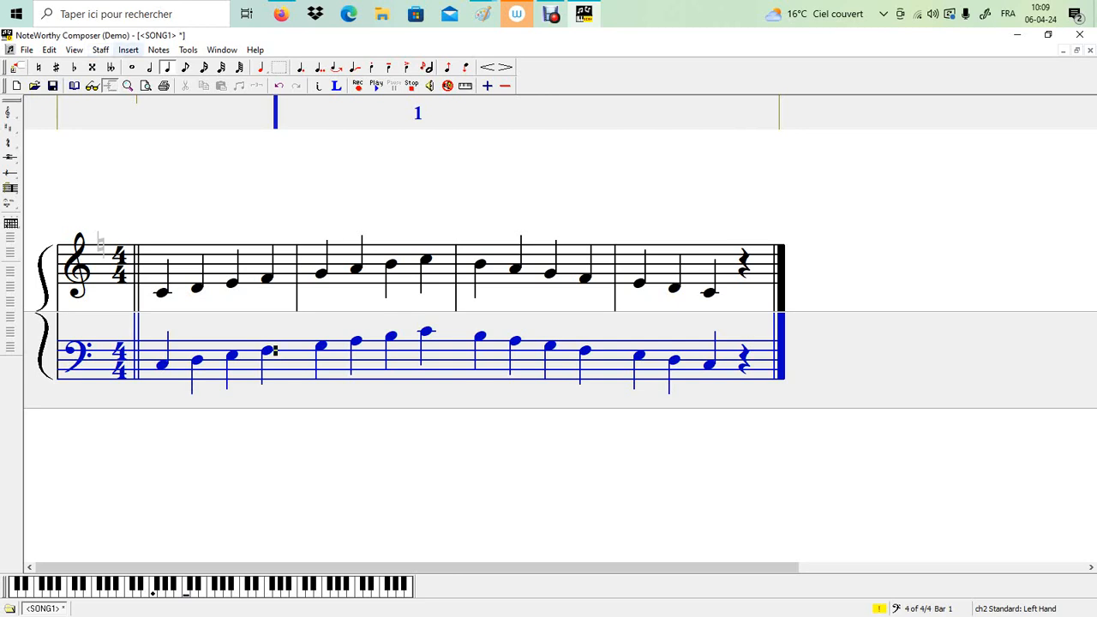
pyautogui.click(128, 50)
pyautogui.press('Down')
pyautogui.press('Down')
pyautogui.press('Down')
pyautogui.press('Down')
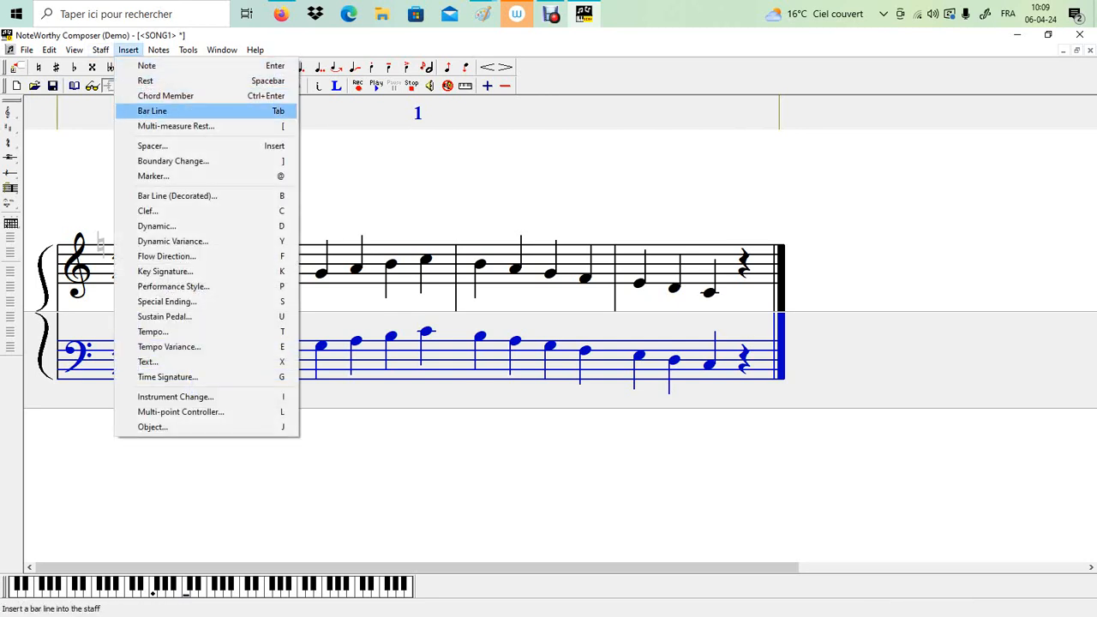
pyautogui.press('Return')
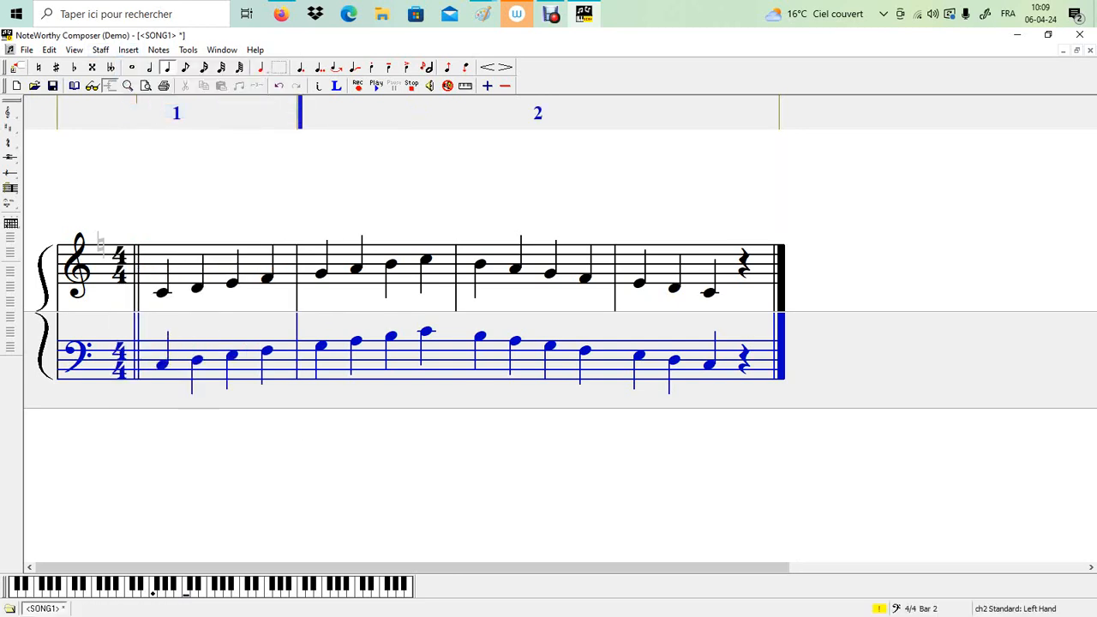
# Step: Insert bar lines on the bass staff after the upper C and after the descending F
pyautogui.click(435, 350)
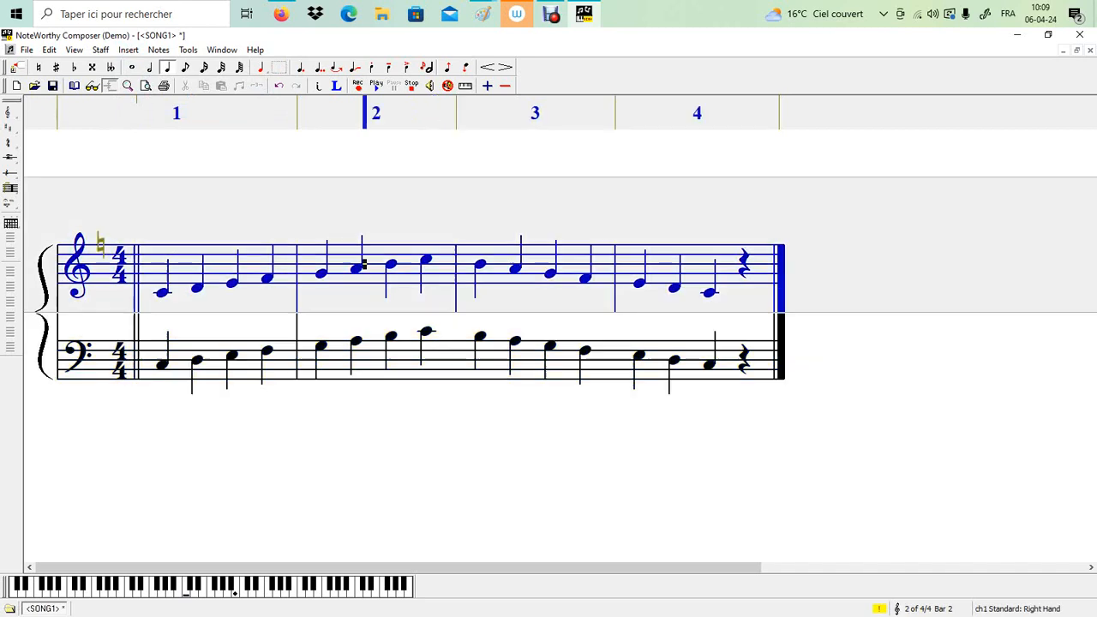
pyautogui.hotkey('ctrl', 'Up')
pyautogui.hotkey('ctrl', 'Down')
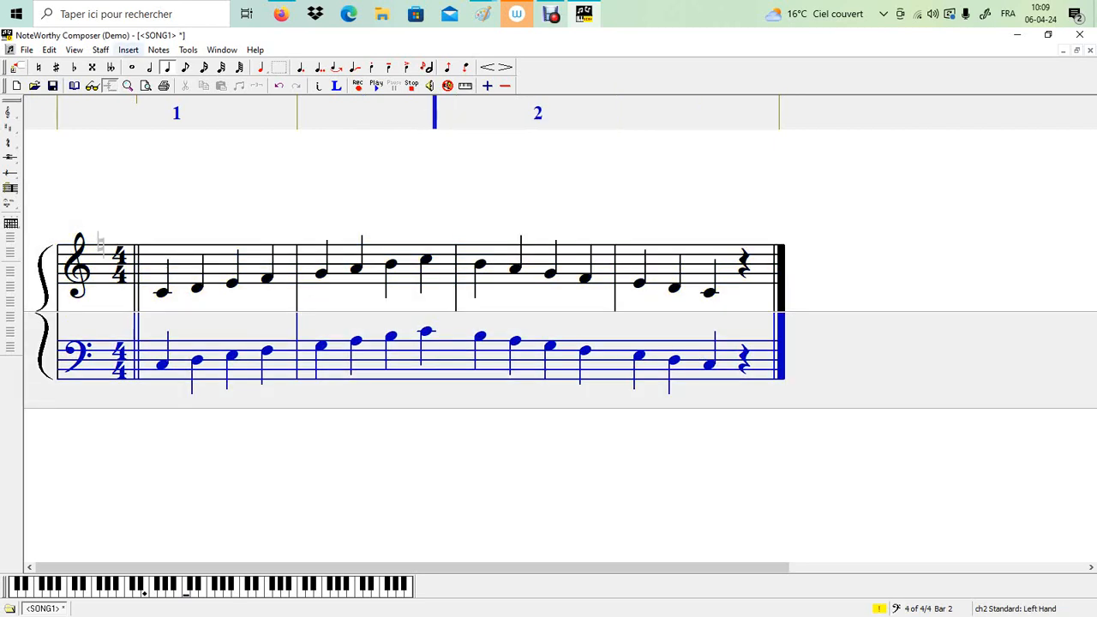
pyautogui.click(129, 50)
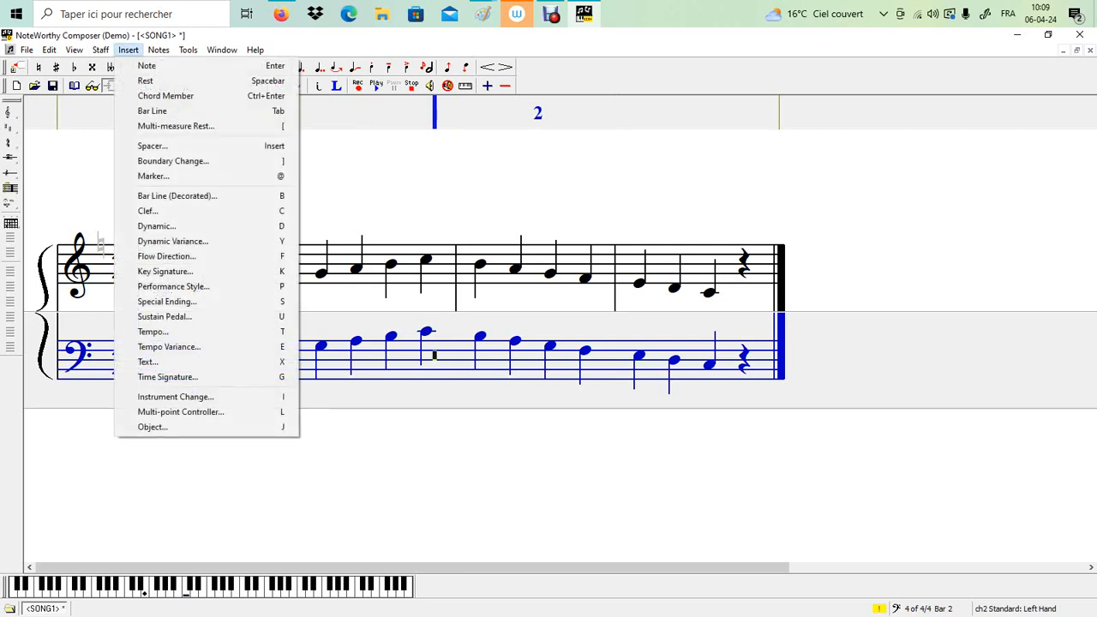
pyautogui.click(152, 111)
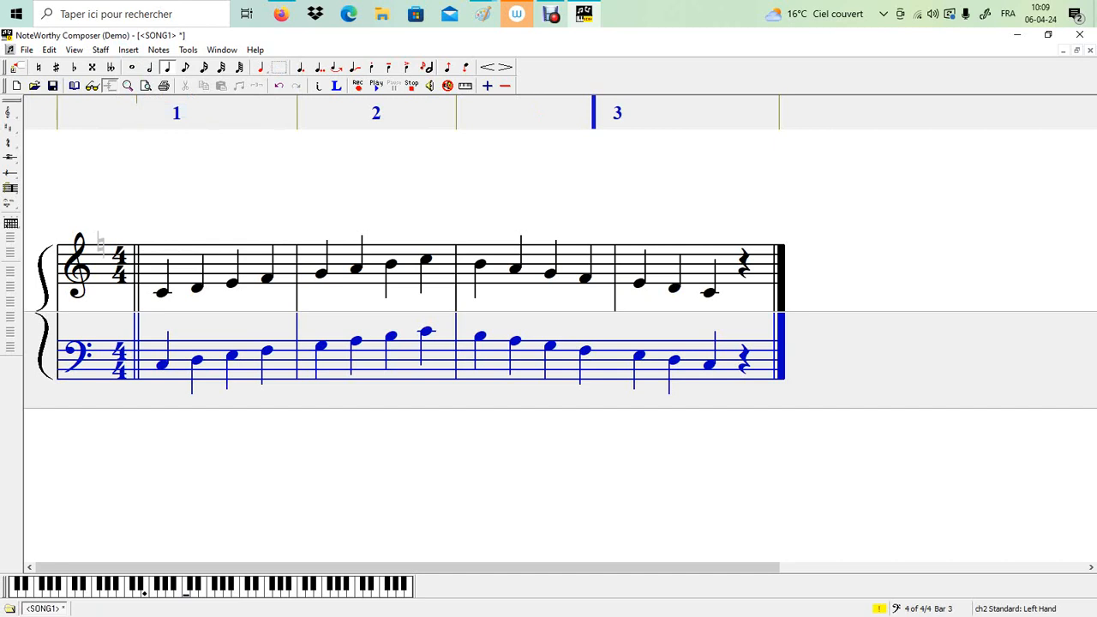
pyautogui.click(129, 50)
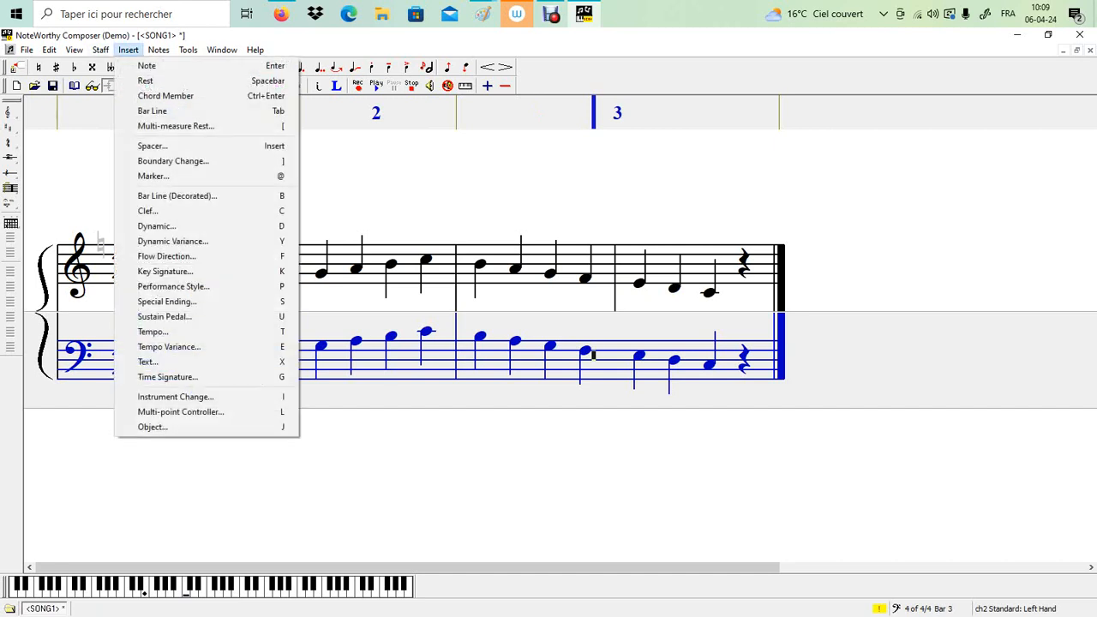
pyautogui.click(151, 111)
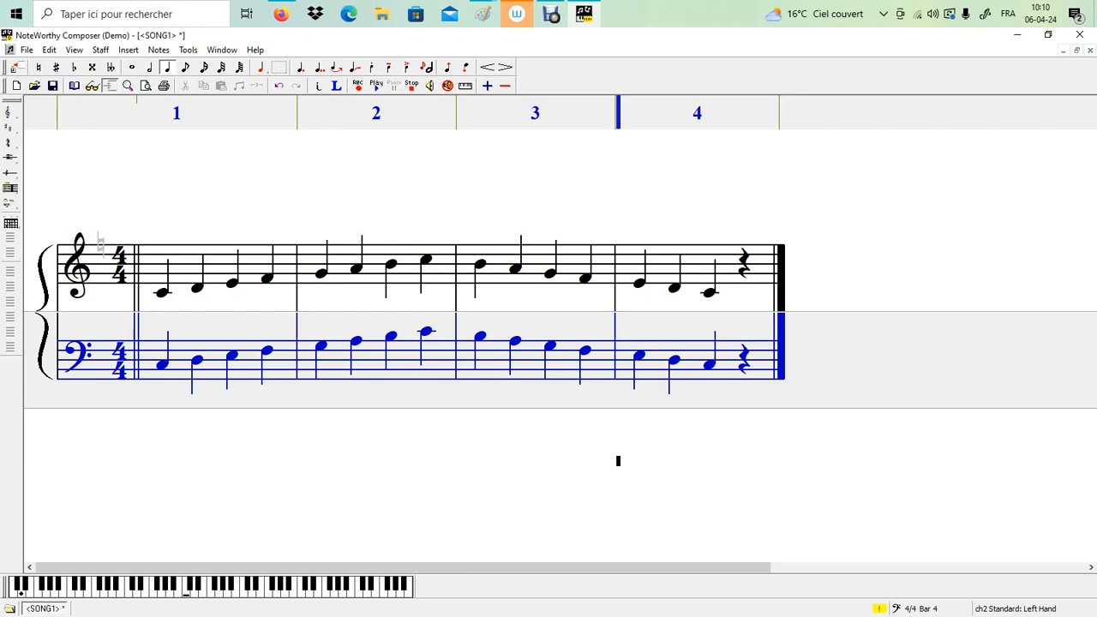
pyautogui.press('k')
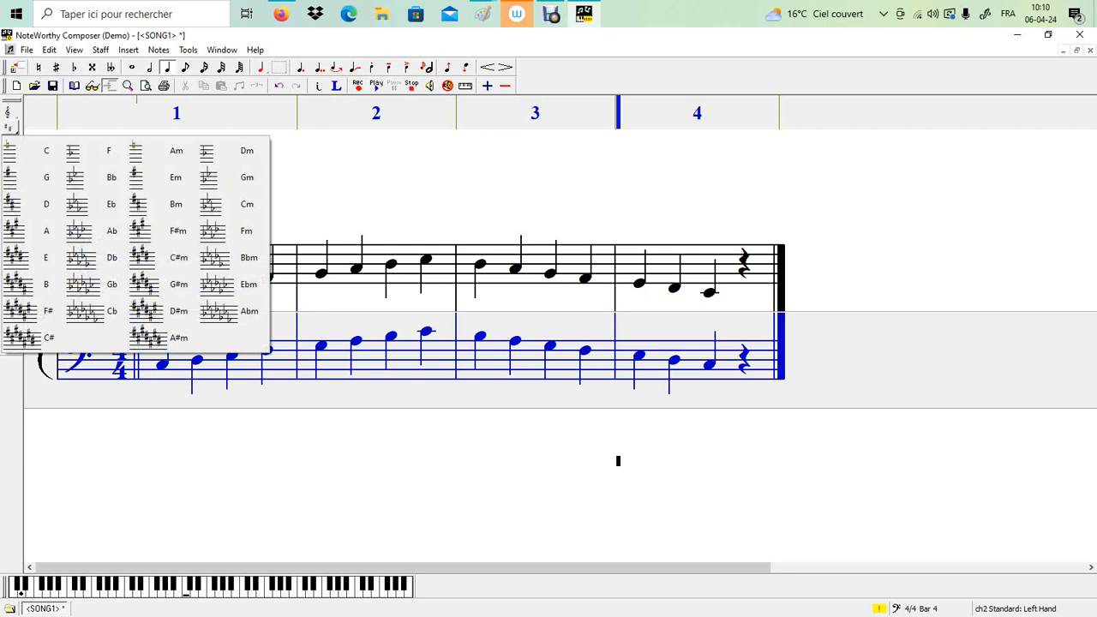
pyautogui.press('Escape')
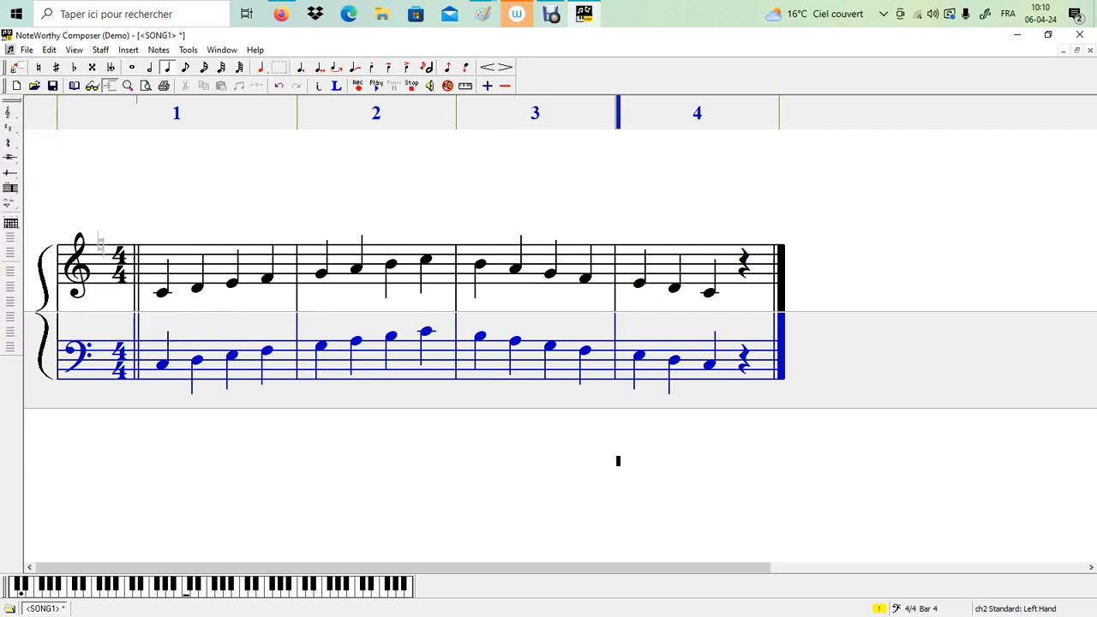
pyautogui.hotkey('alt', 'i')
# Step: Start a text expression above the treble staff at the end of measure 1, reading "Gamme de do Majeur"
pyautogui.click(331, 179)
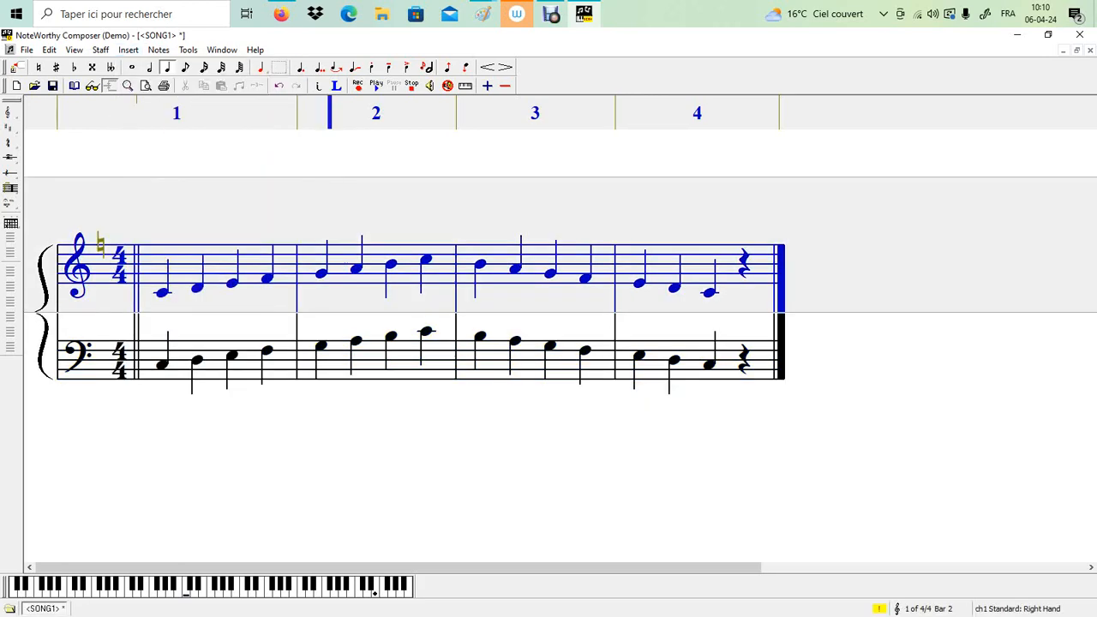
pyautogui.click(275, 154)
pyautogui.click(128, 49)
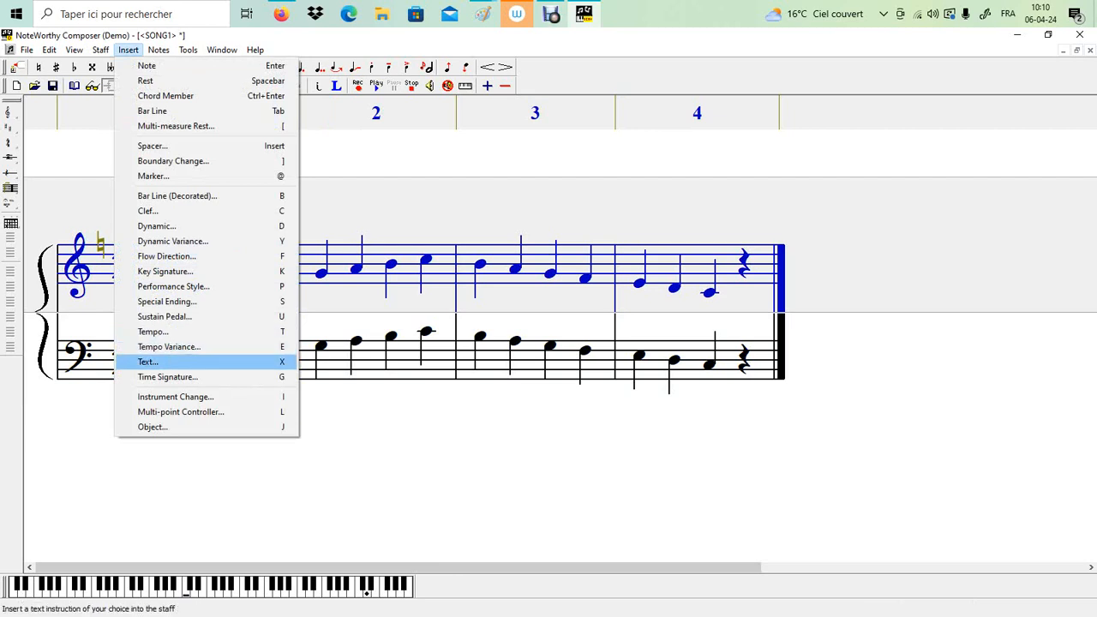
pyautogui.press('Return')
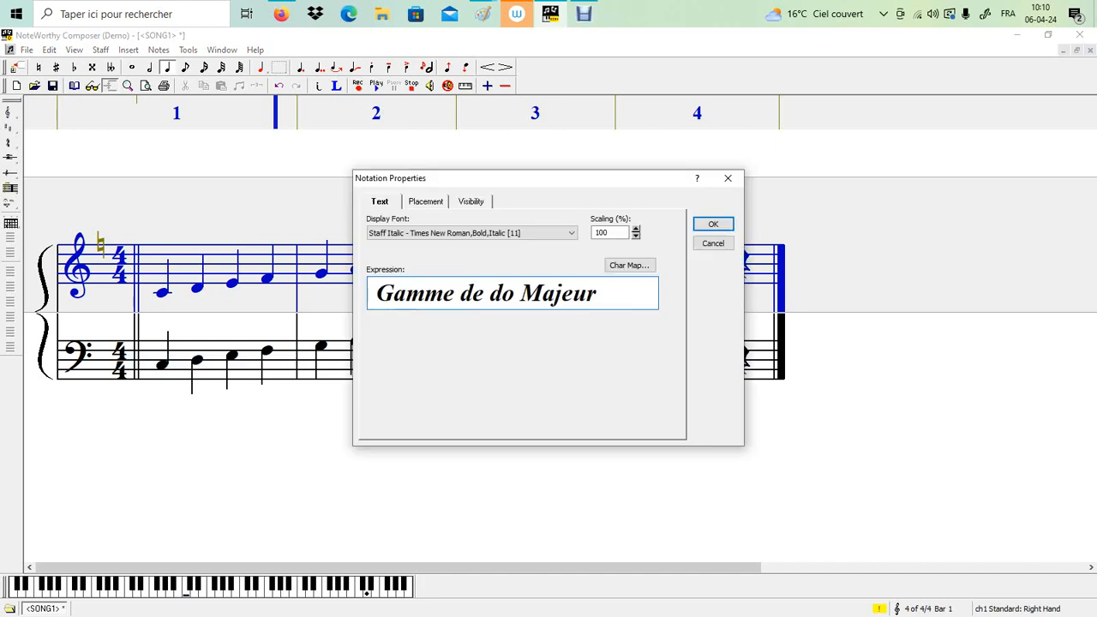
# Step: Switch to Paint to review the hand-drawn major scale diagram, and return to NoteWorthy Composer
pyautogui.click(484, 14)
pyautogui.click(557, 86)
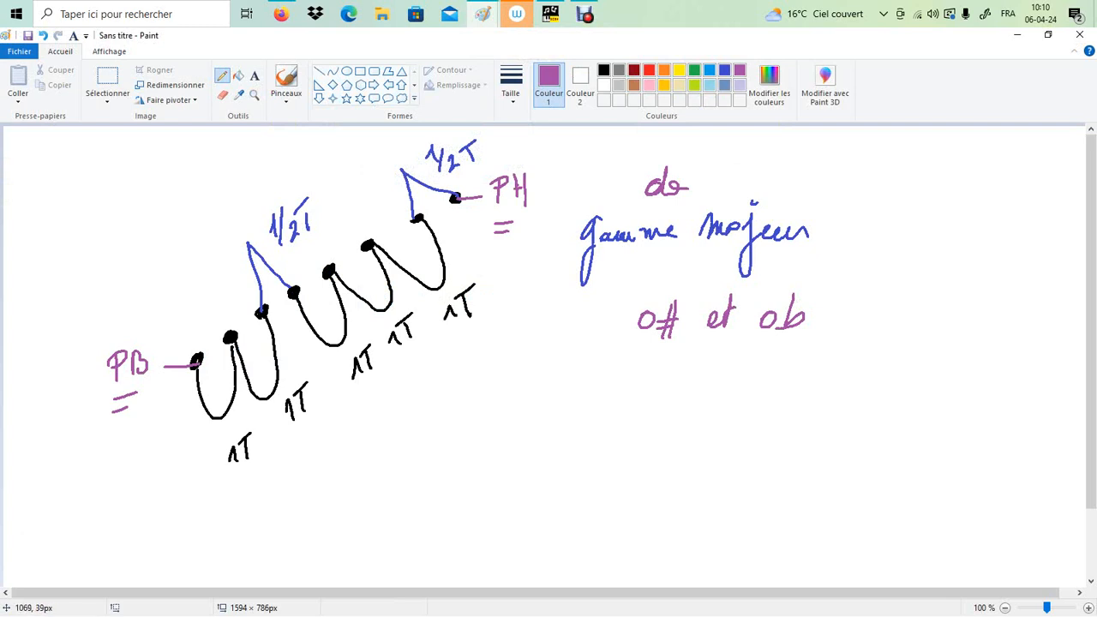
pyautogui.scroll(-1, 664, 151)
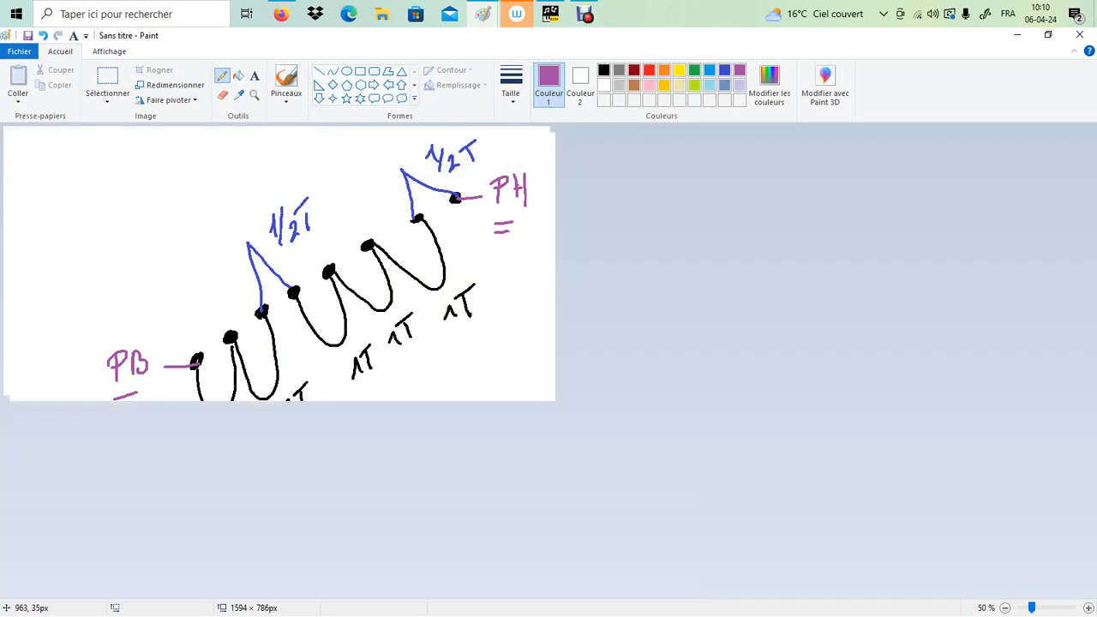
pyautogui.scroll(2, 665, 151)
pyautogui.scroll(1, 828, 158)
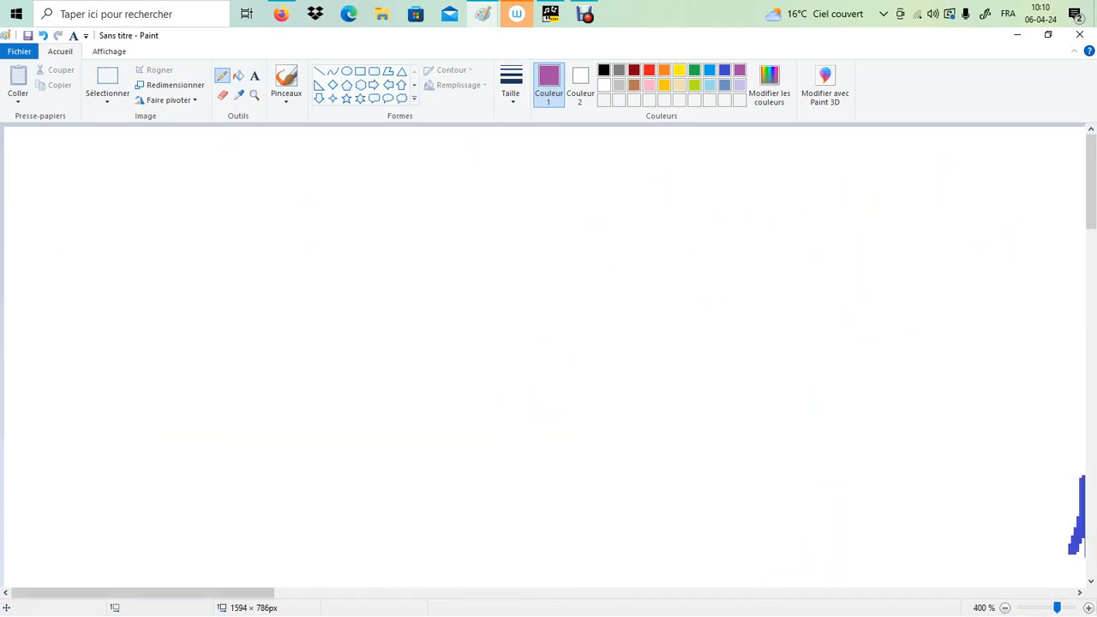
pyautogui.scroll(-3, 1027, 500)
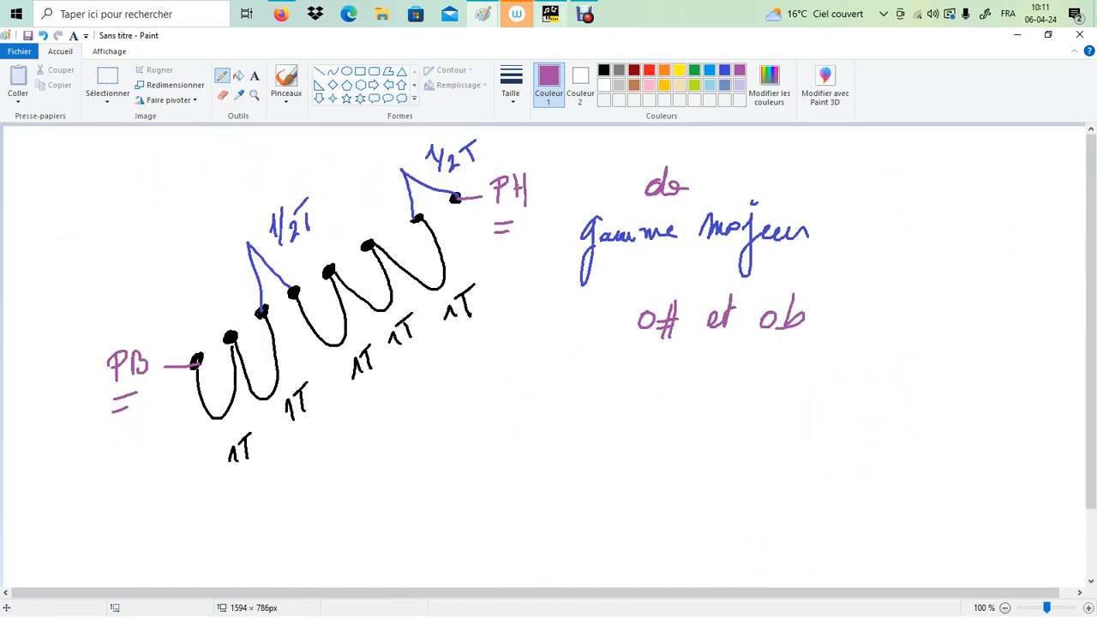
pyautogui.click(550, 13)
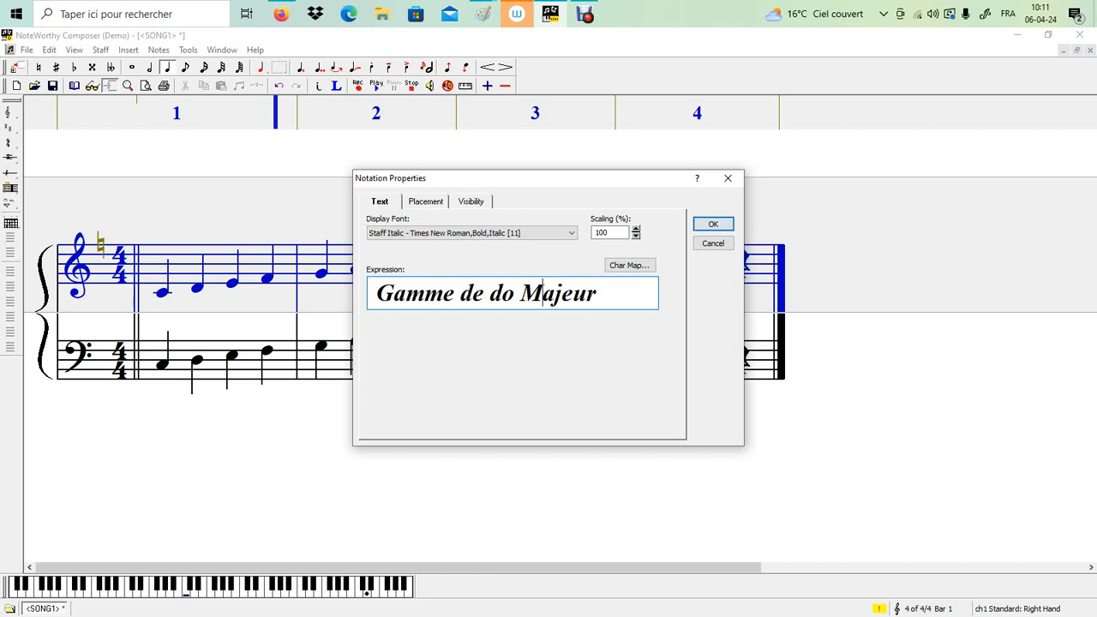
# Step: Capitalize "do" so the text expression reads "Gamme de Do Majeur", and place it above the treble staff
pyautogui.click(502, 293)
pyautogui.press('BackSpace')
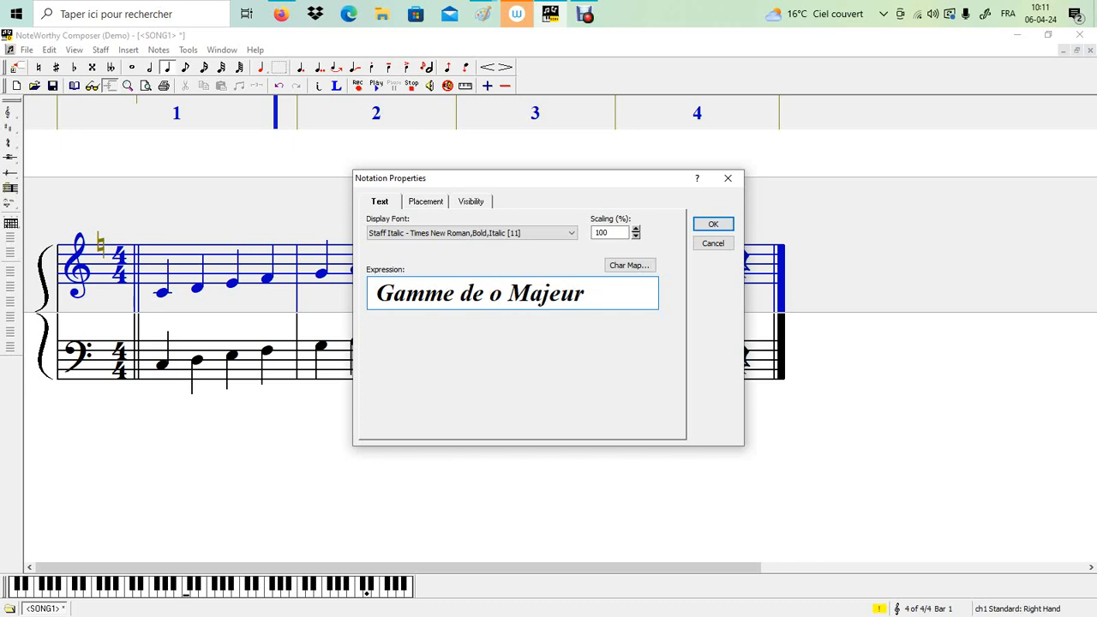
pyautogui.write('D')
pyautogui.press('Return')
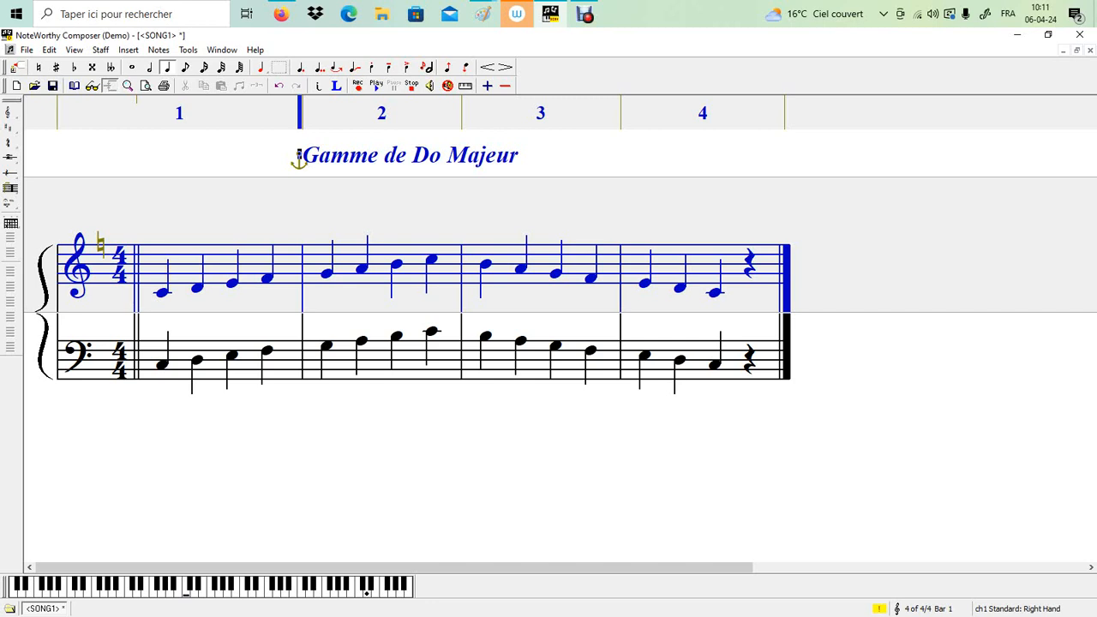
# Step: Play the score from the start of measure 1
pyautogui.click(142, 269)
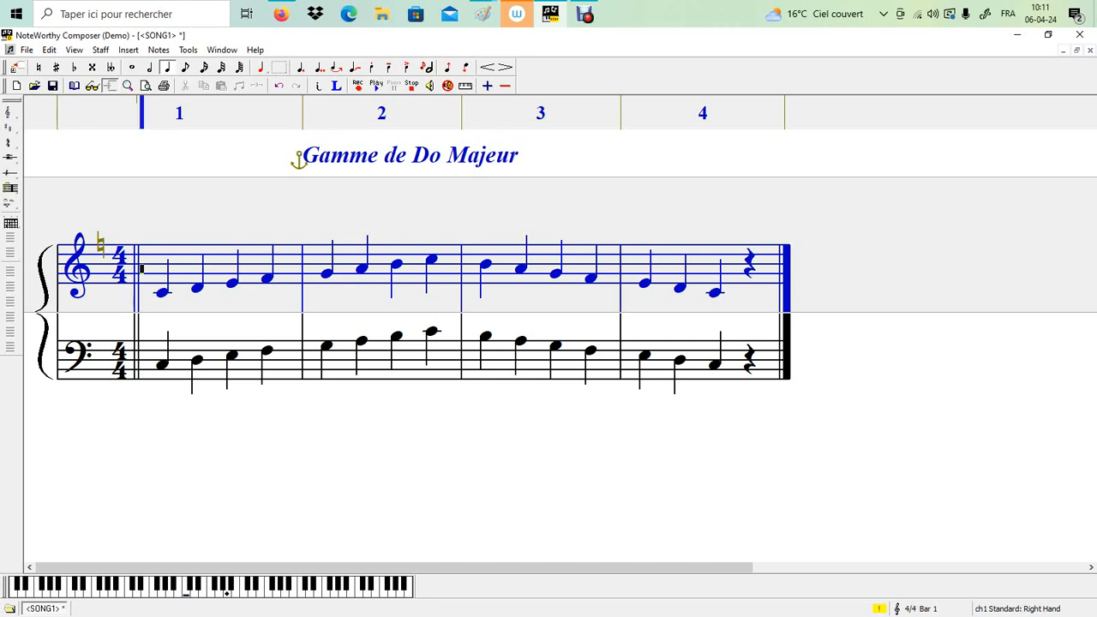
pyautogui.press('space')
pyautogui.click(376, 86)
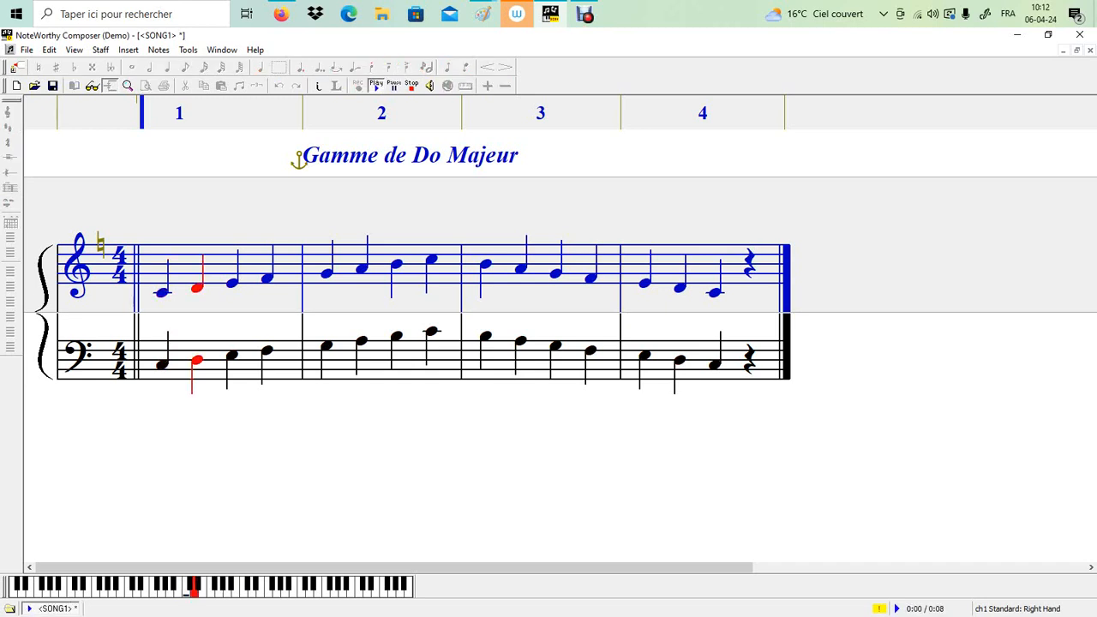